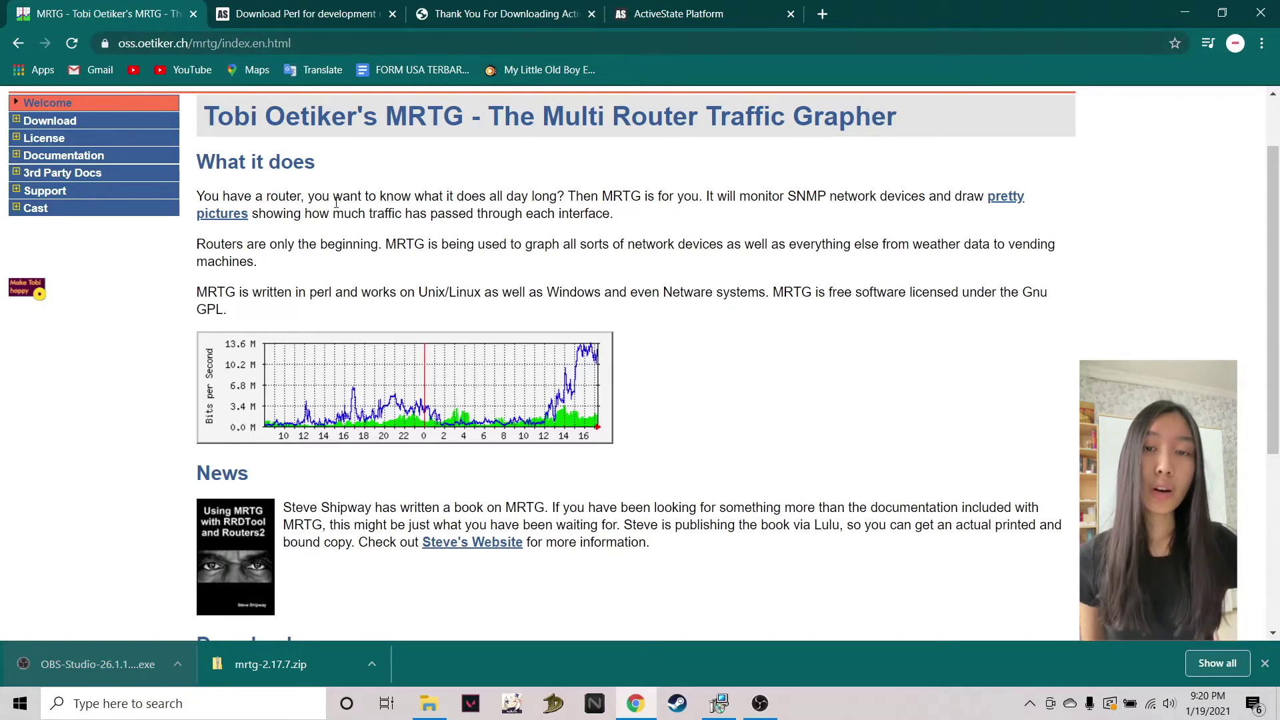
# Go to the MRTG stable release listing and open the downloaded mrtg-2.17.7.zip archive.
pyautogui.scroll(1, 512, 465)
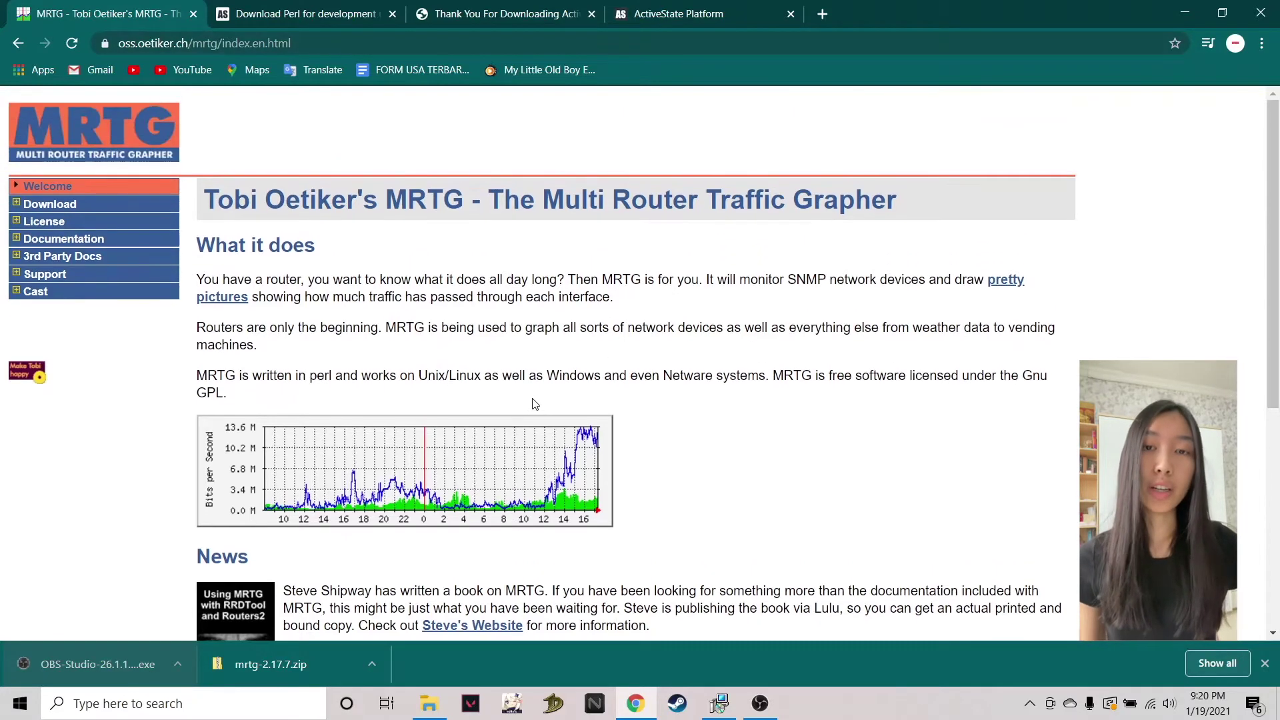
pyautogui.scroll(-5, 532, 403)
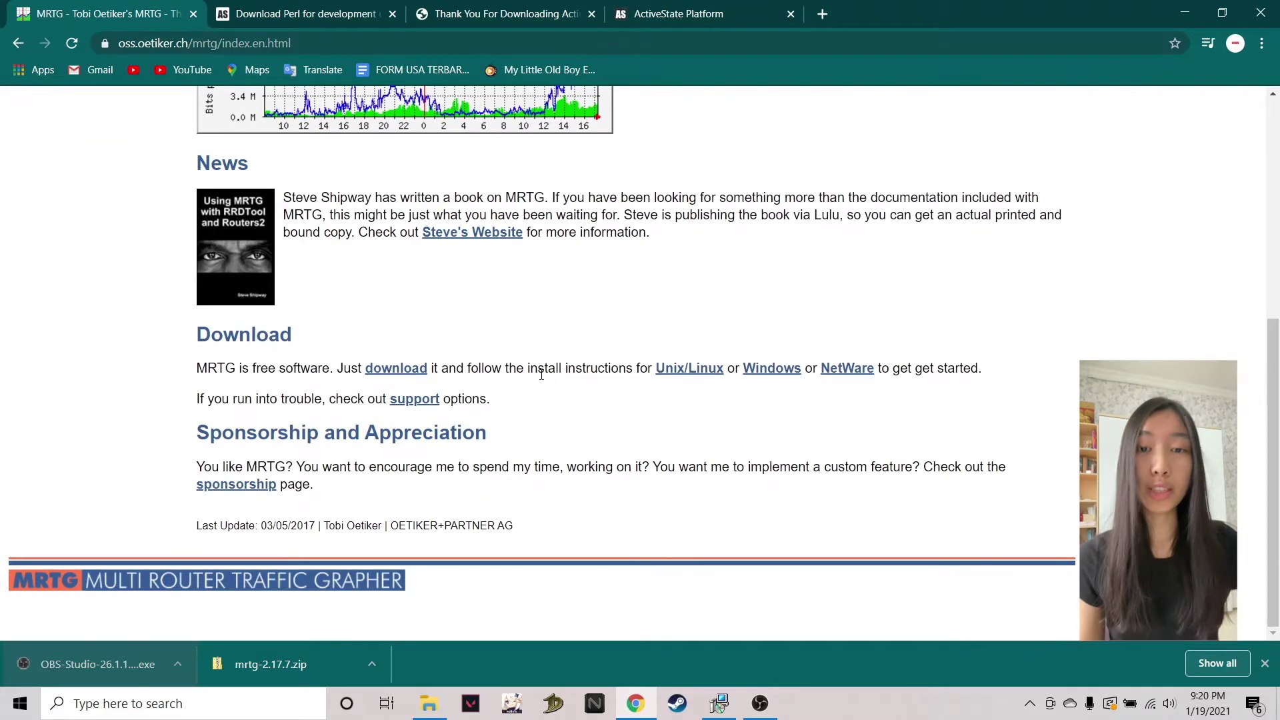
pyautogui.scroll(6, 541, 375)
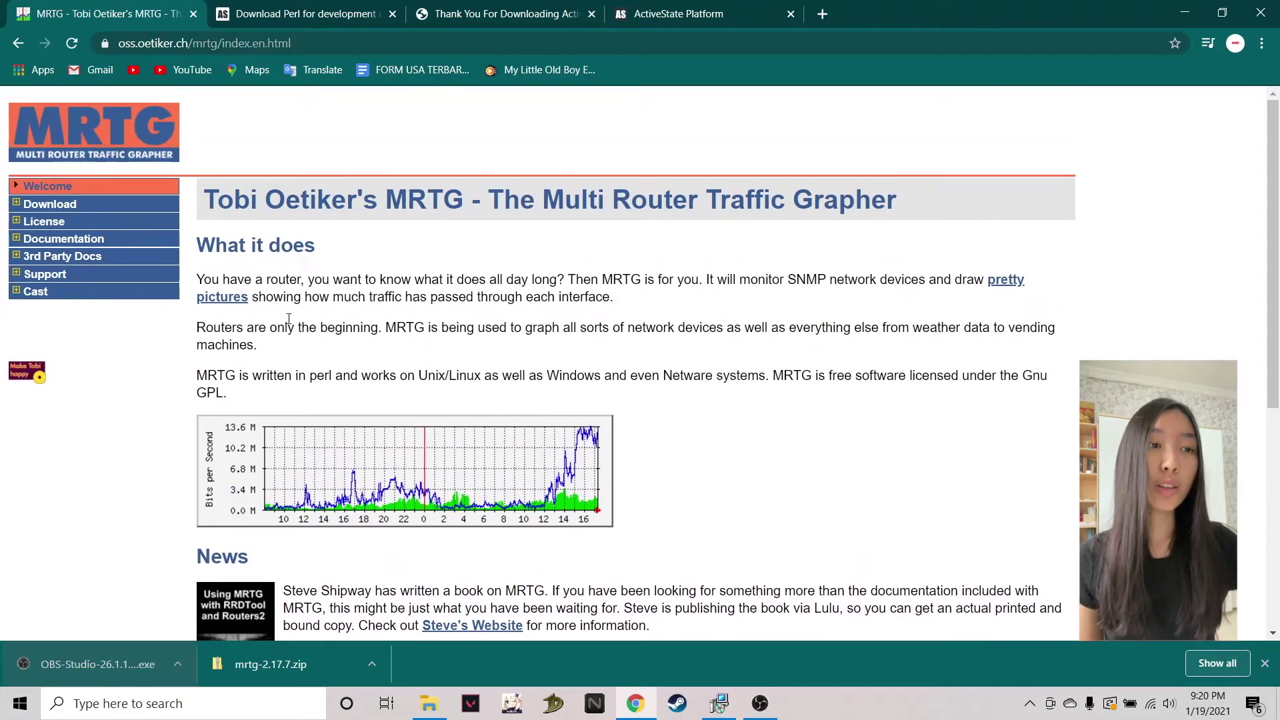
pyautogui.click(50, 205)
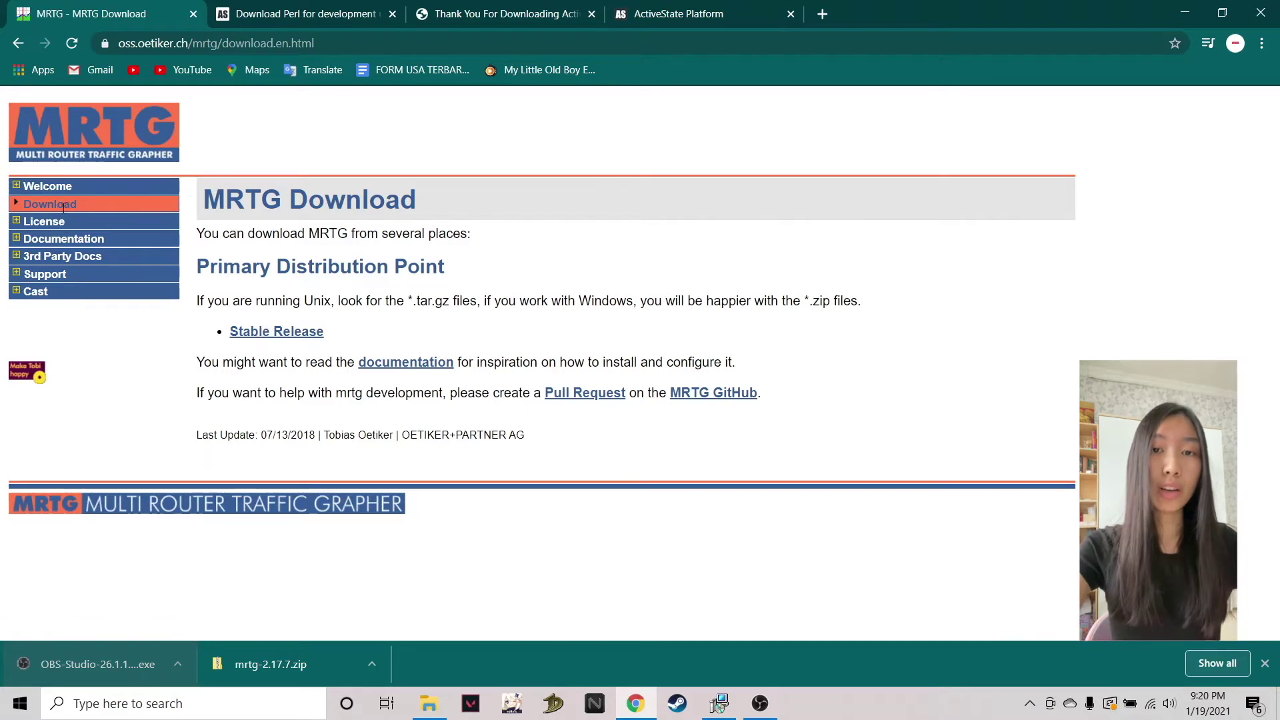
pyautogui.click(299, 333)
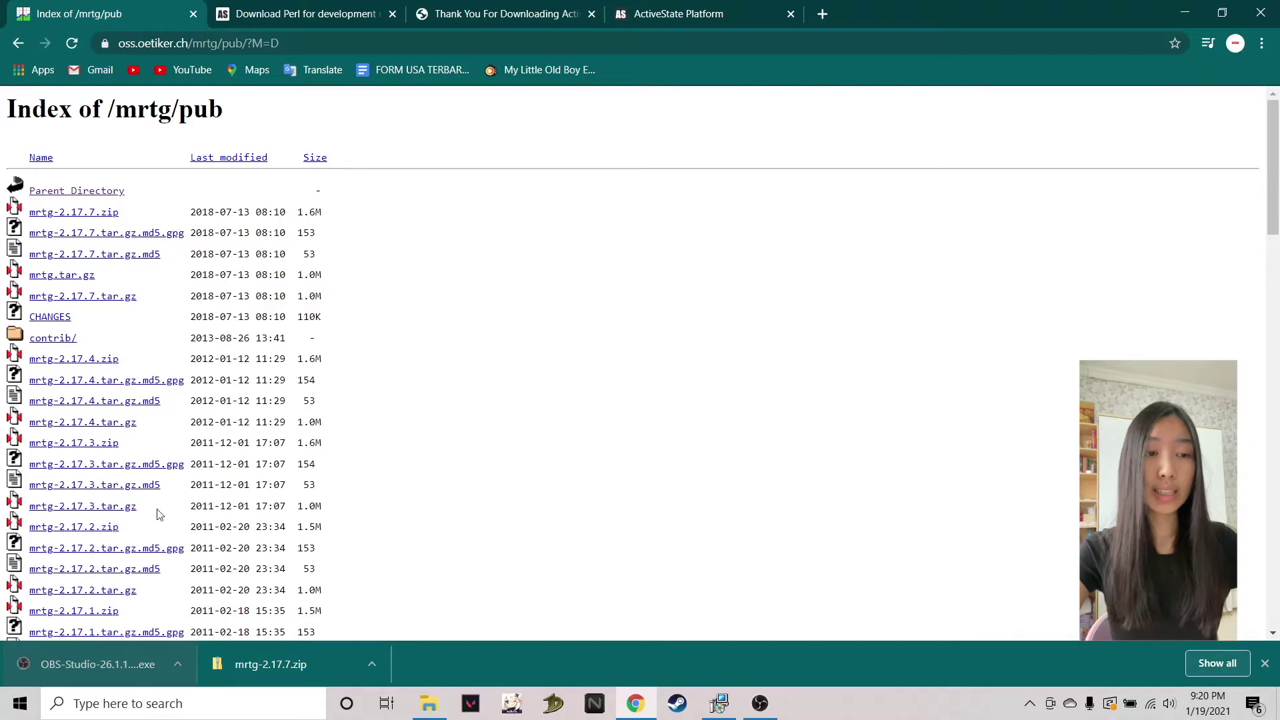
pyautogui.click(277, 666)
pyautogui.click(383, 241)
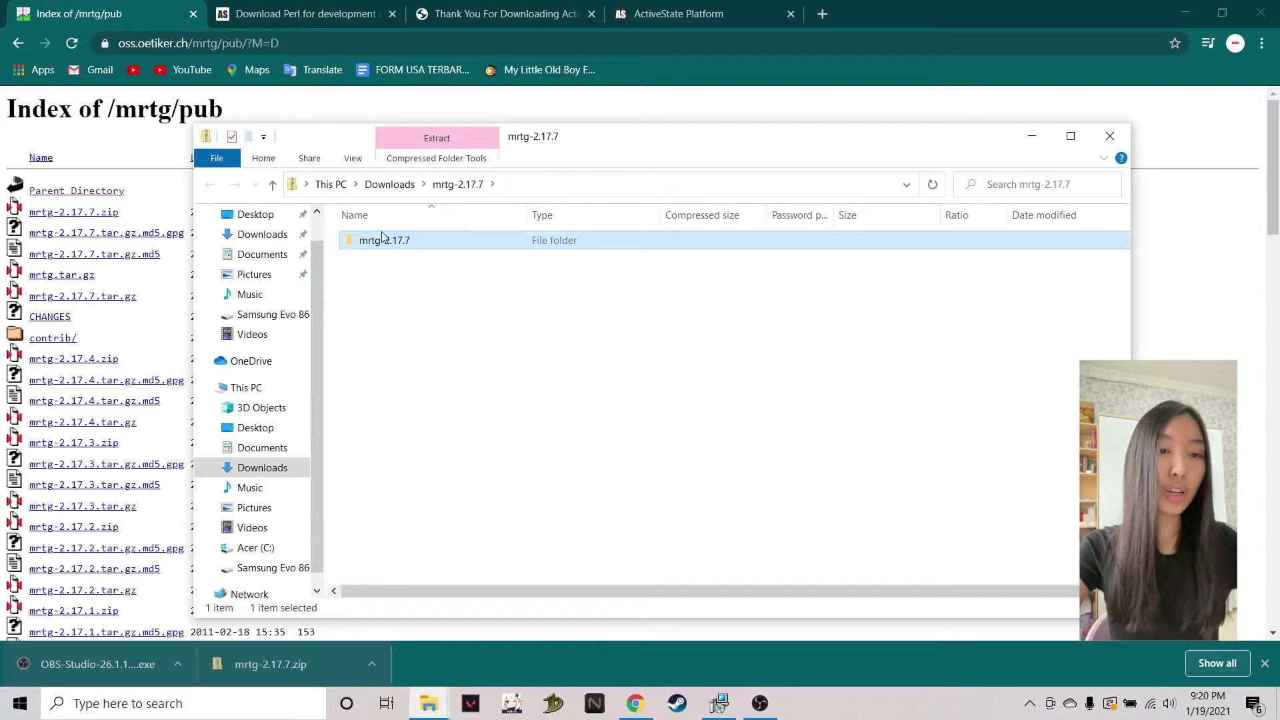
# Close the window showing the mrtg-2.17.7.zip contents.
pyautogui.rightClick(377, 245)
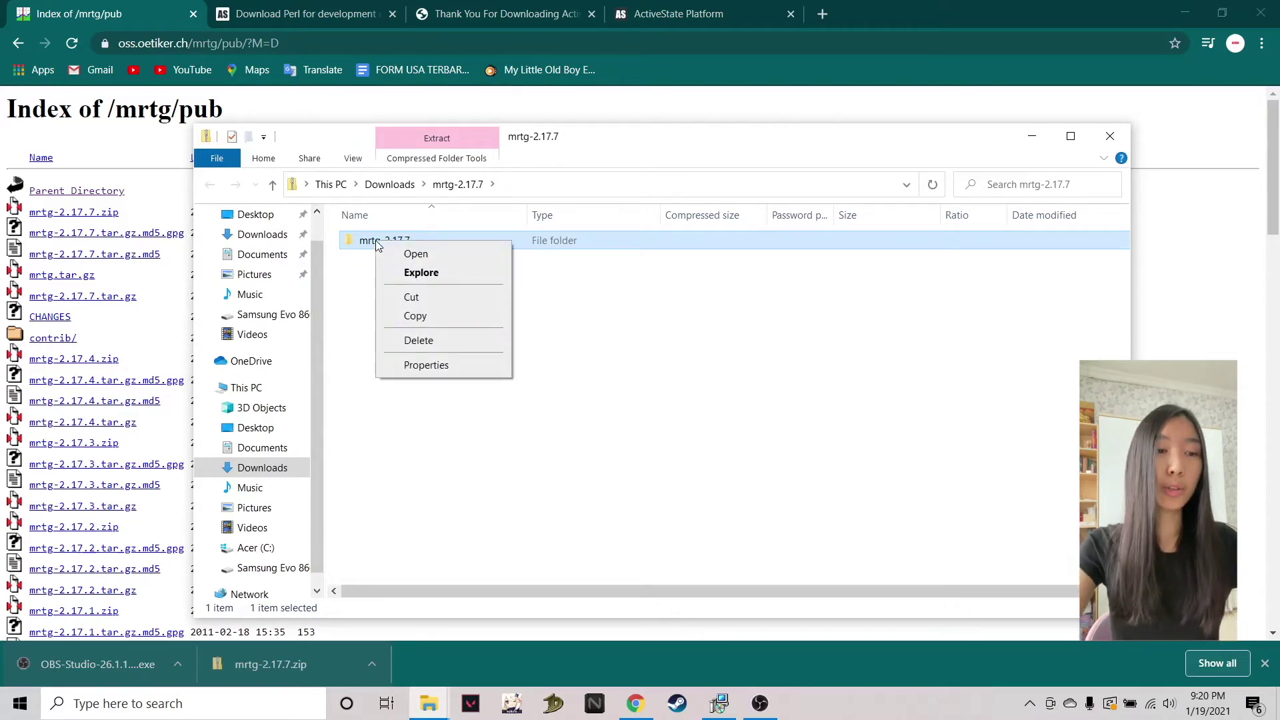
pyautogui.click(360, 286)
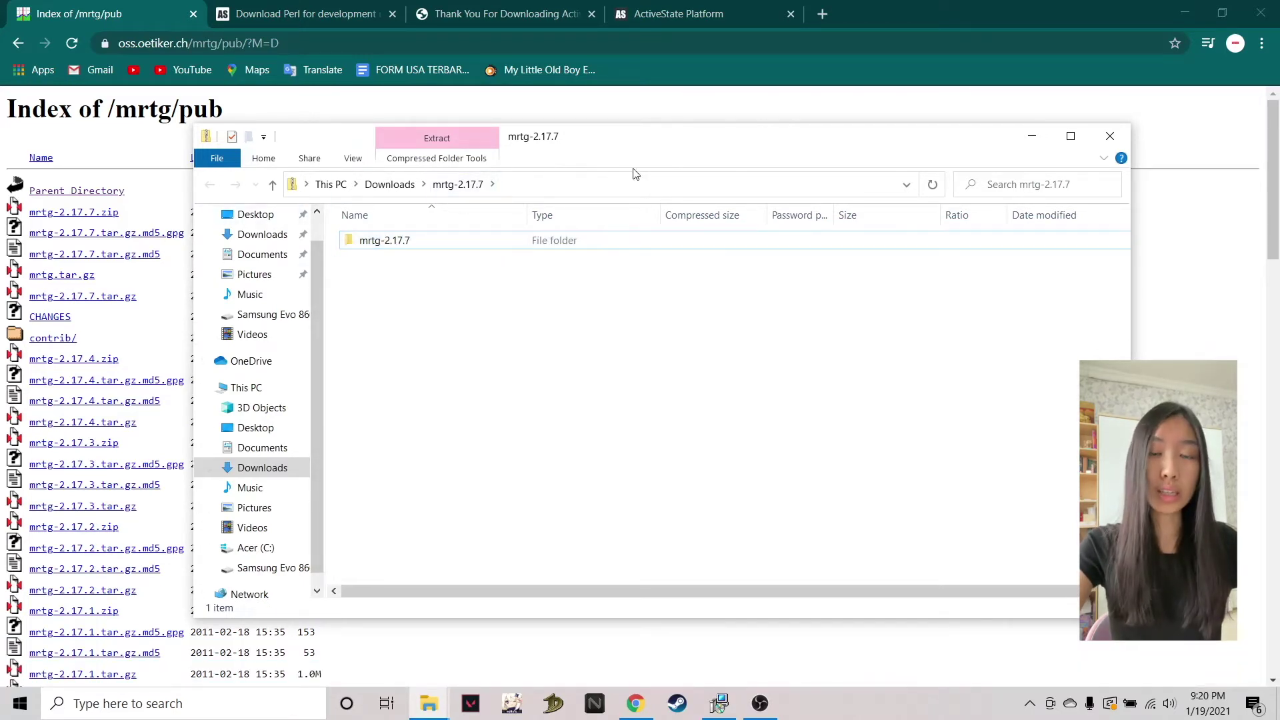
pyautogui.rightClick(462, 138)
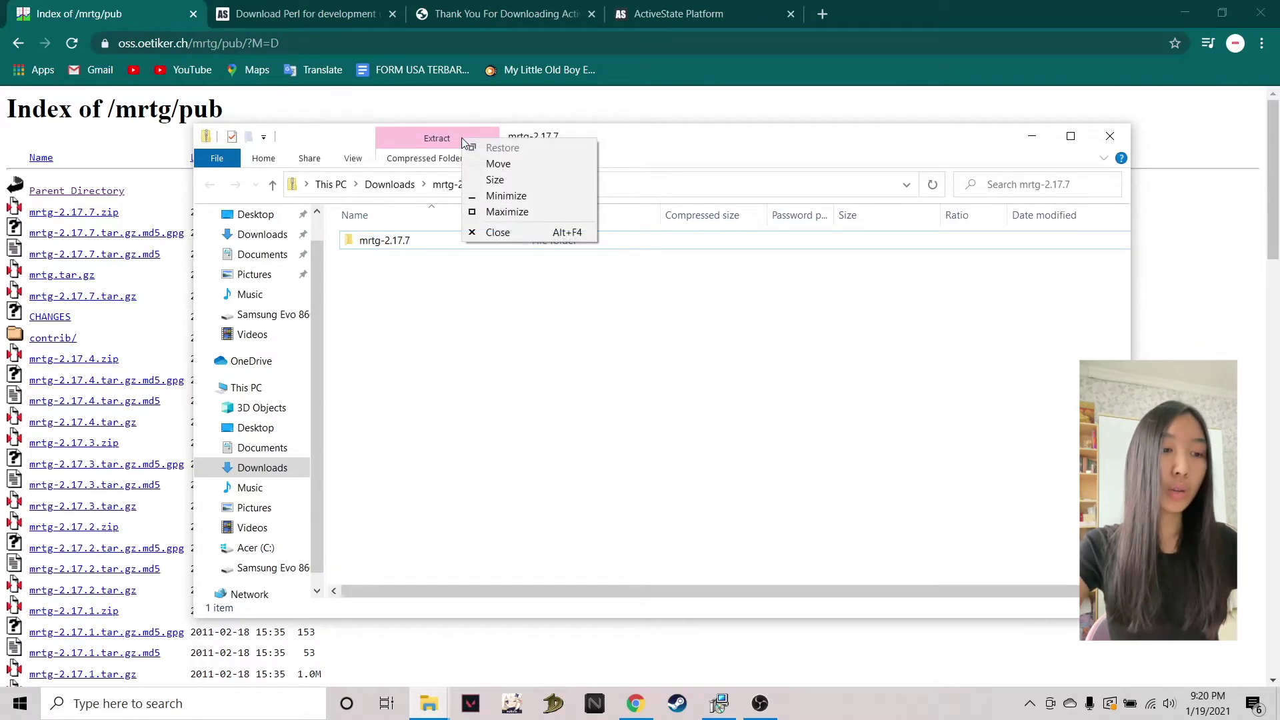
pyautogui.click(1110, 136)
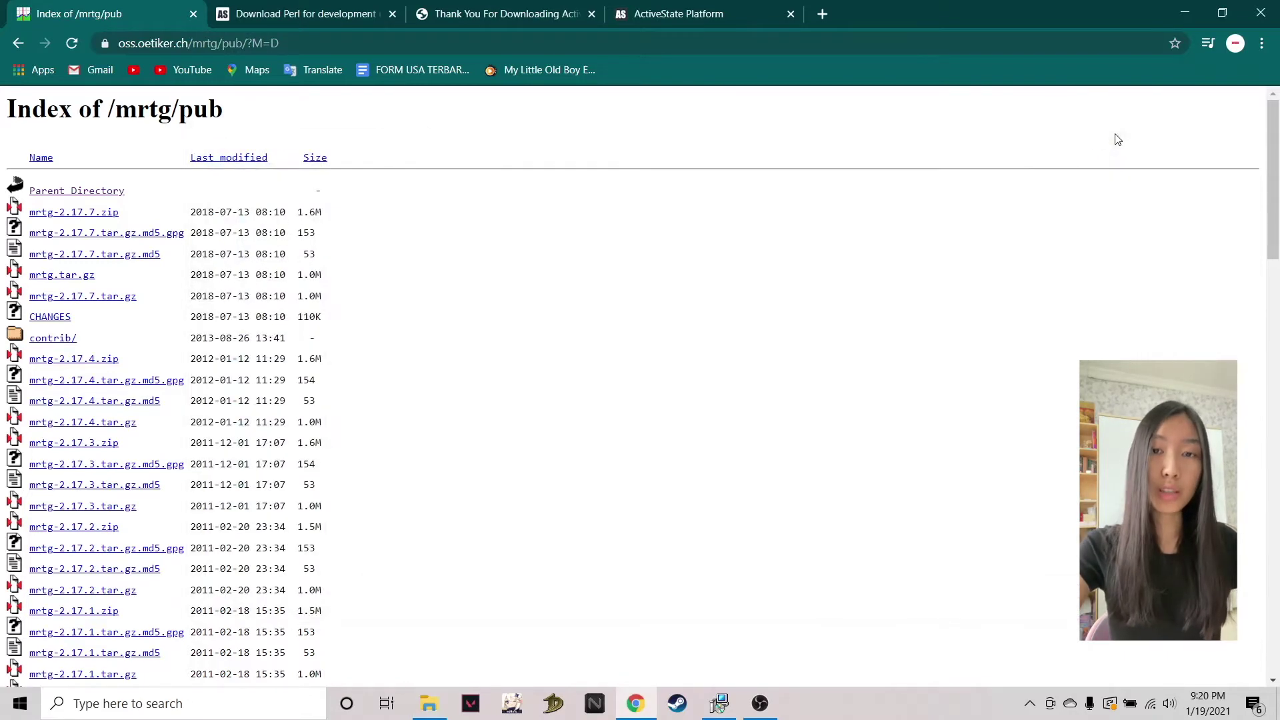
# Start Extract All on mrtg-2.17.7.zip in Downloads, with destination C:\mrtg.
pyautogui.click(431, 711)
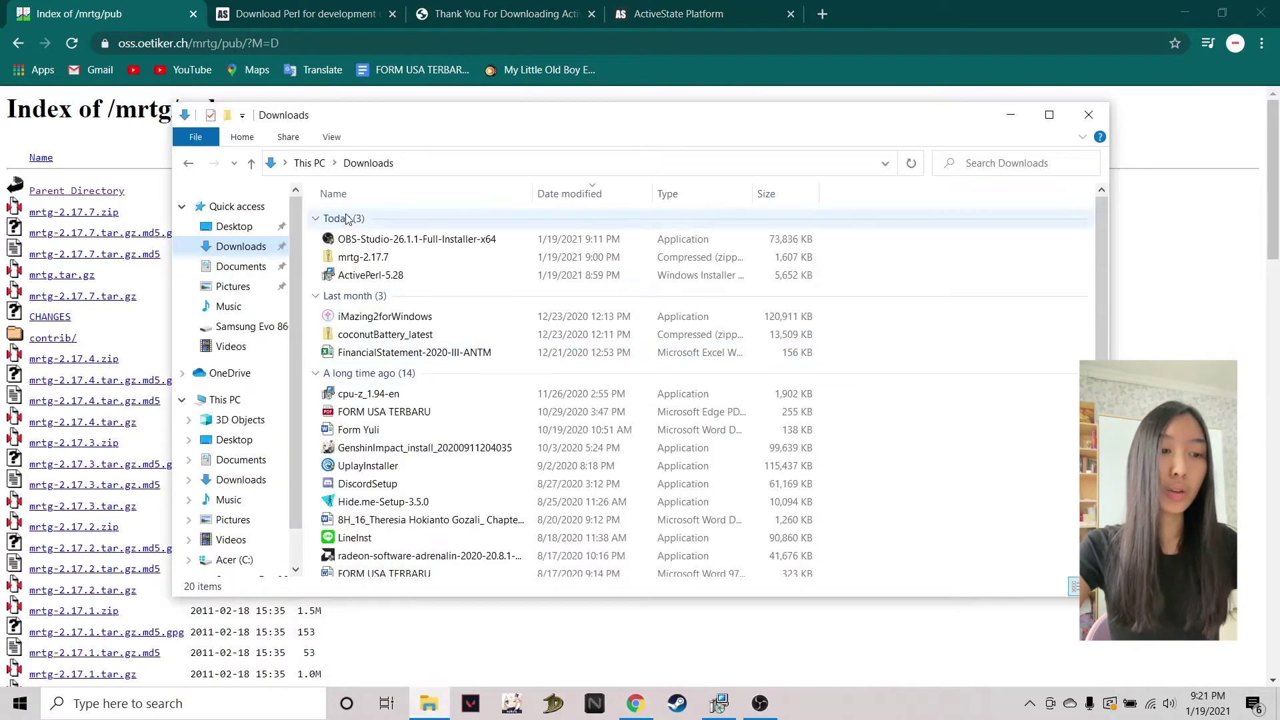
pyautogui.click(348, 258)
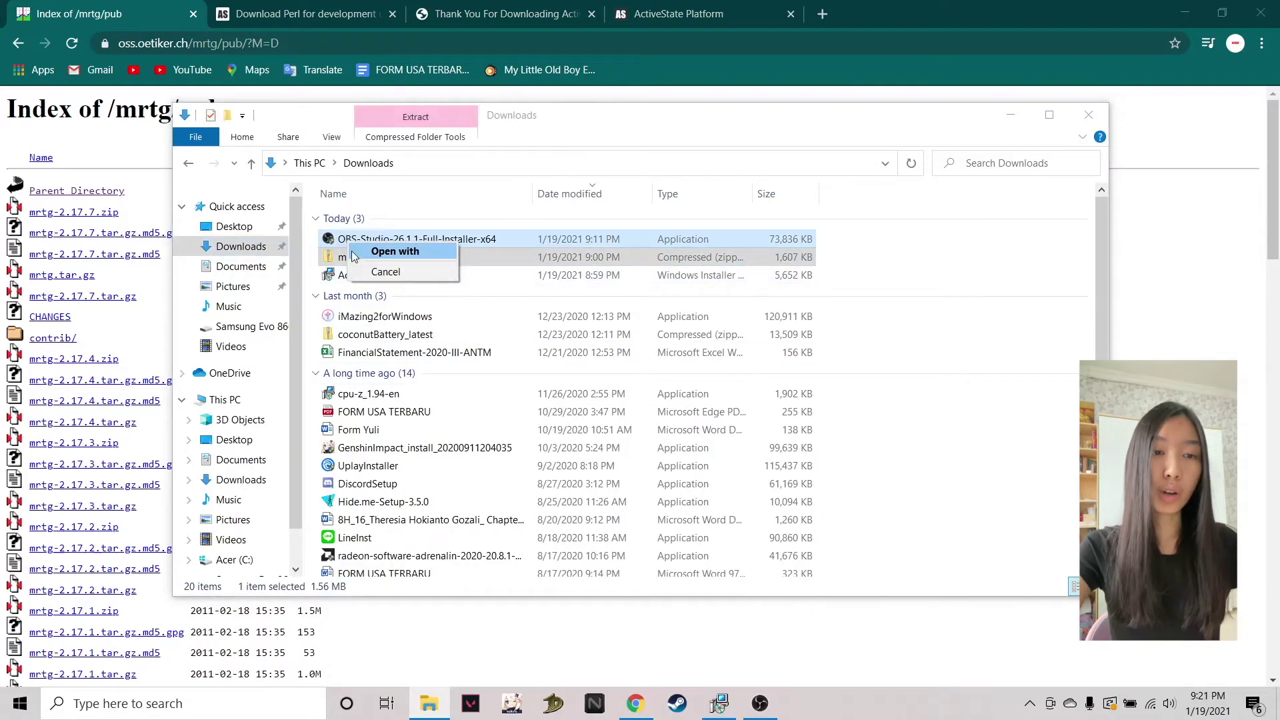
pyautogui.rightClick(344, 262)
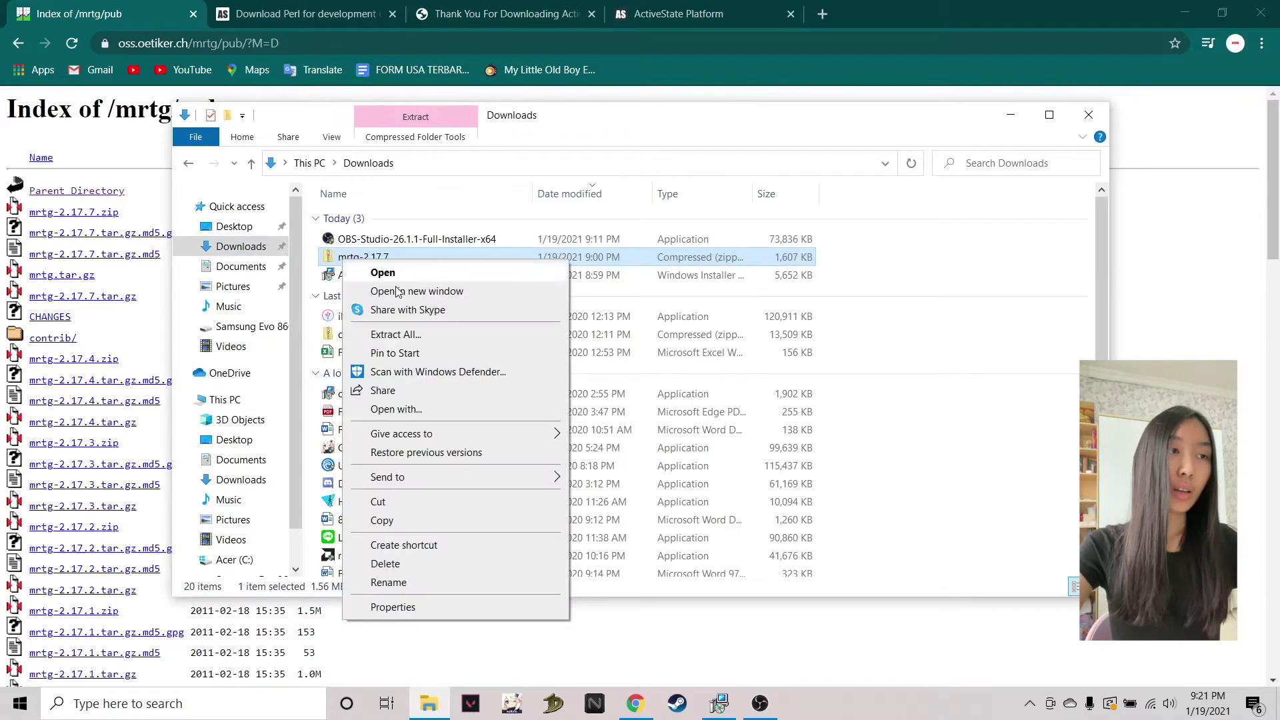
pyautogui.click(396, 335)
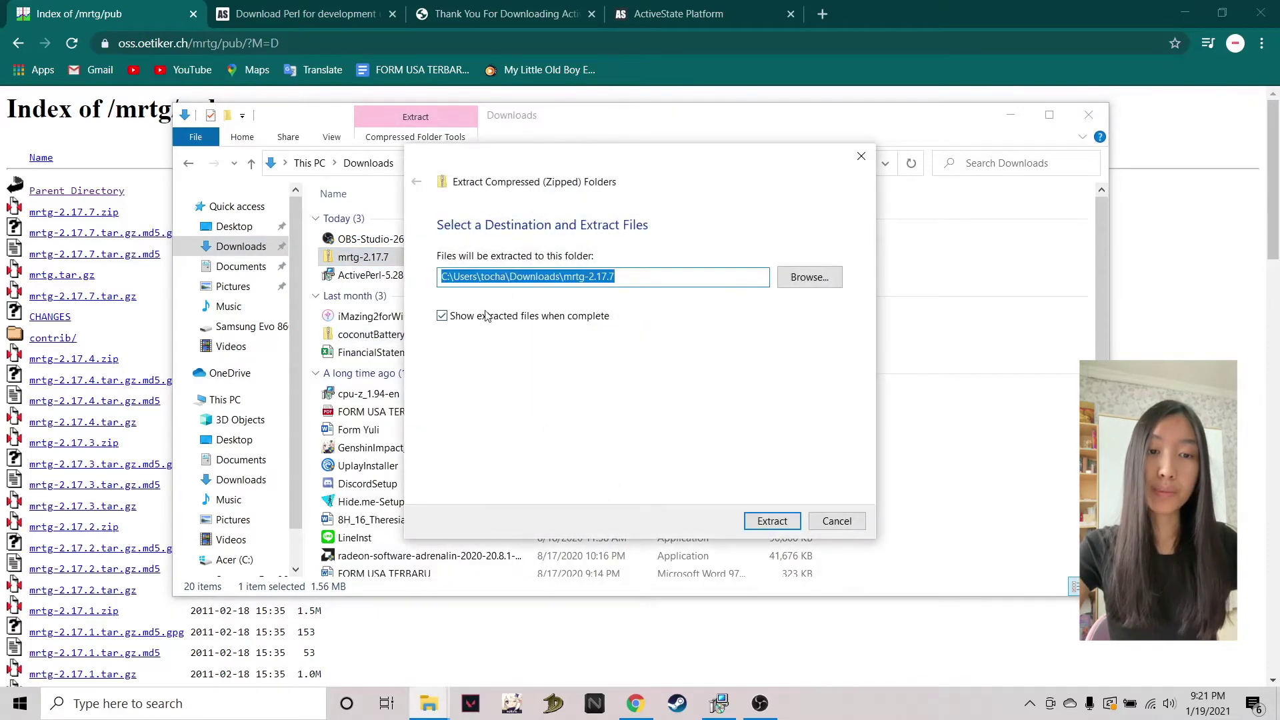
pyautogui.click(646, 275)
pyautogui.moveTo(649, 282); pyautogui.dragTo(462, 254)
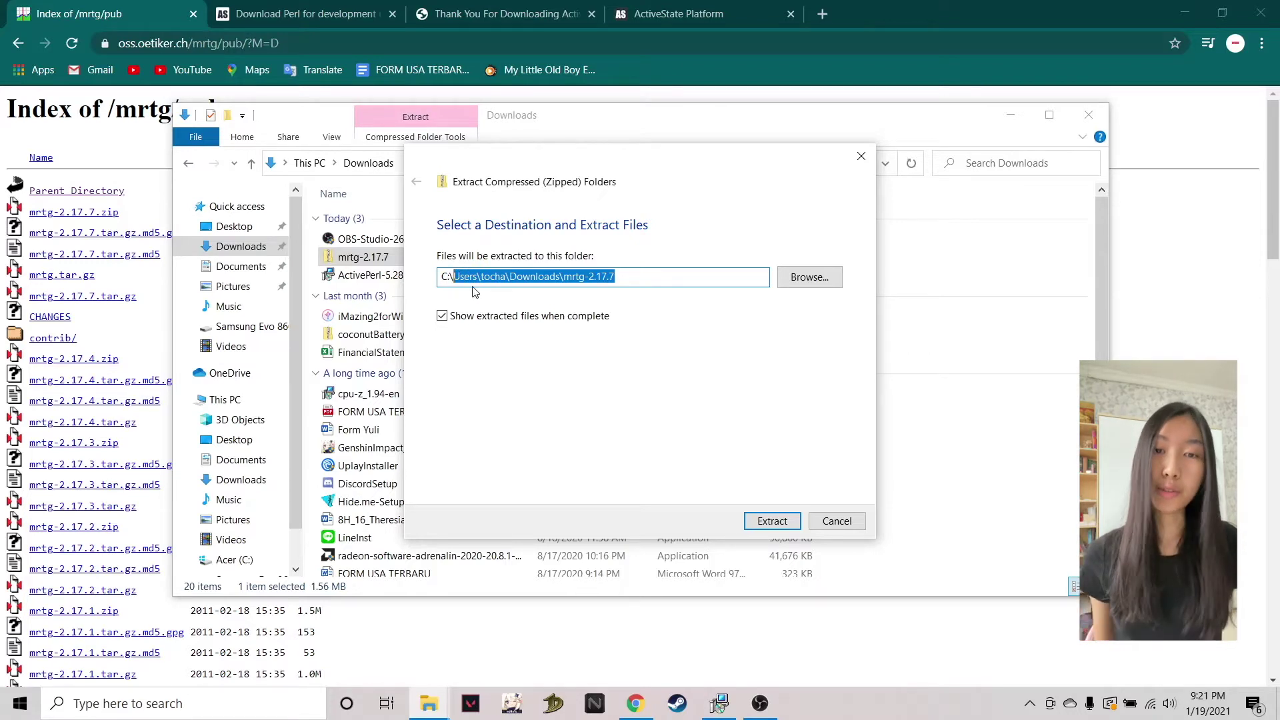
pyautogui.write('mrtg')
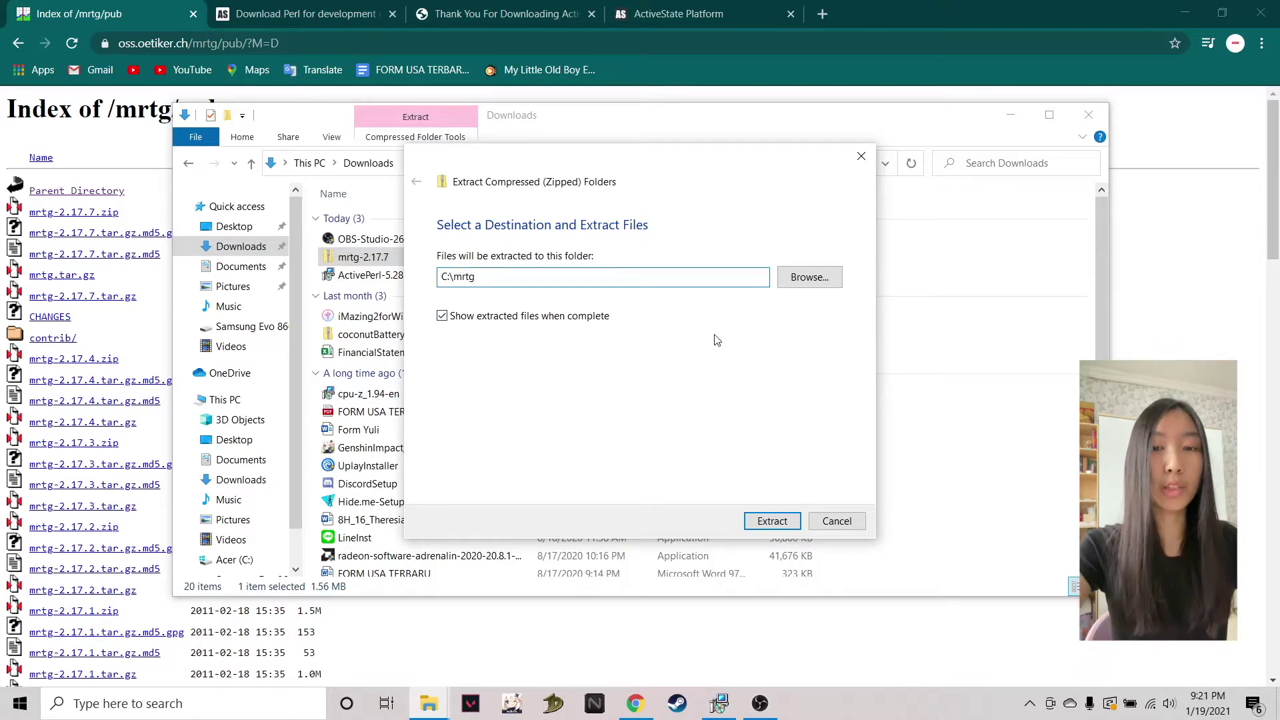
# Extract the archive into C:\mrtg and show the C: drive listing with the mrtg folder.
pyautogui.click(767, 522)
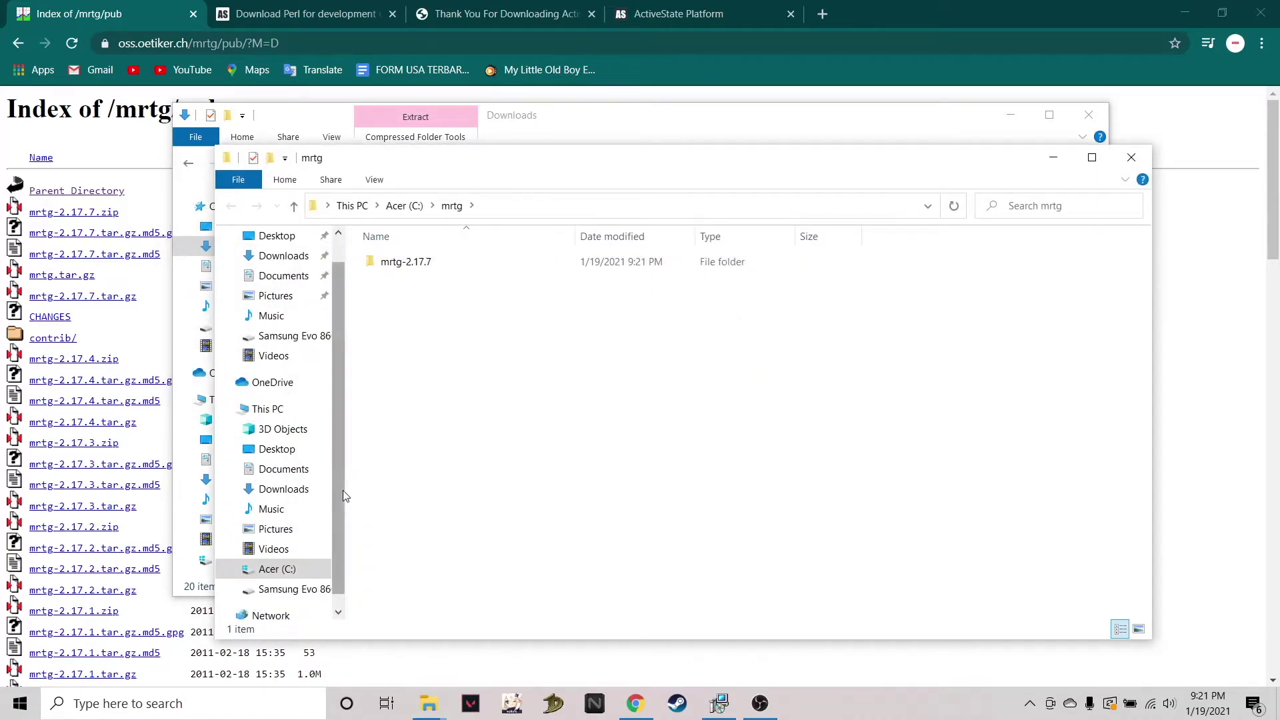
pyautogui.scroll(-1, 294, 500)
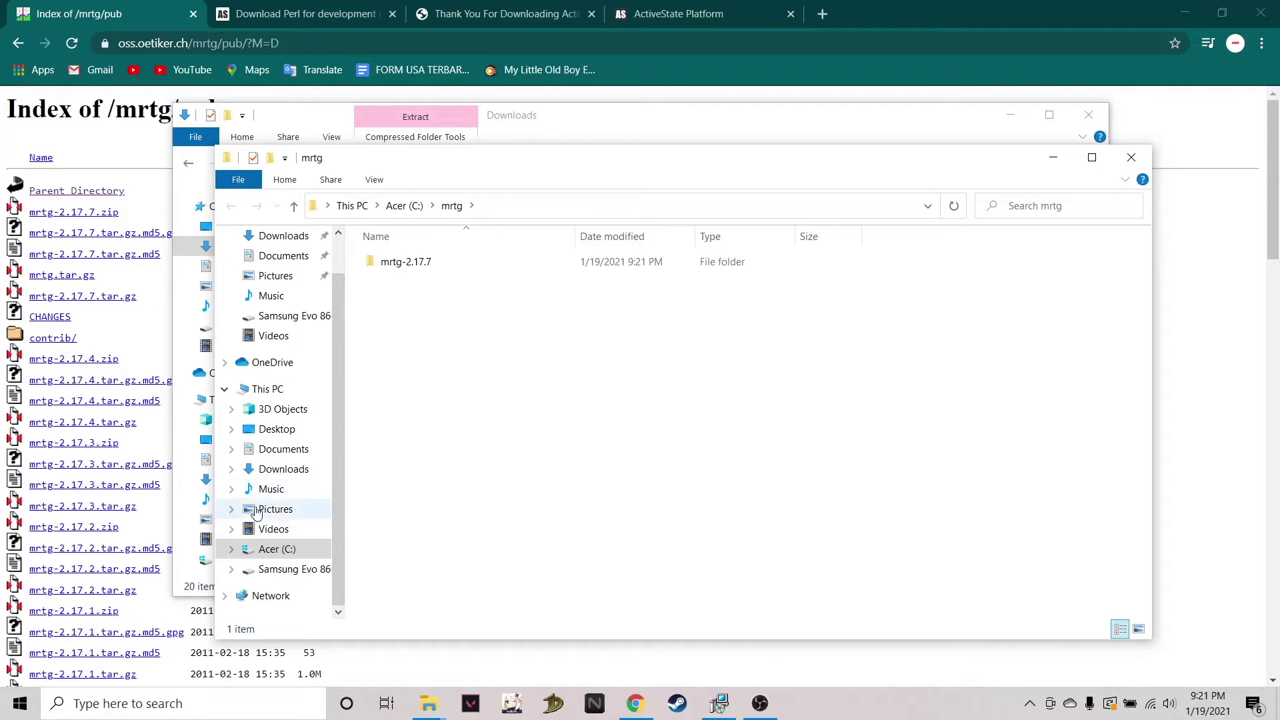
pyautogui.click(283, 552)
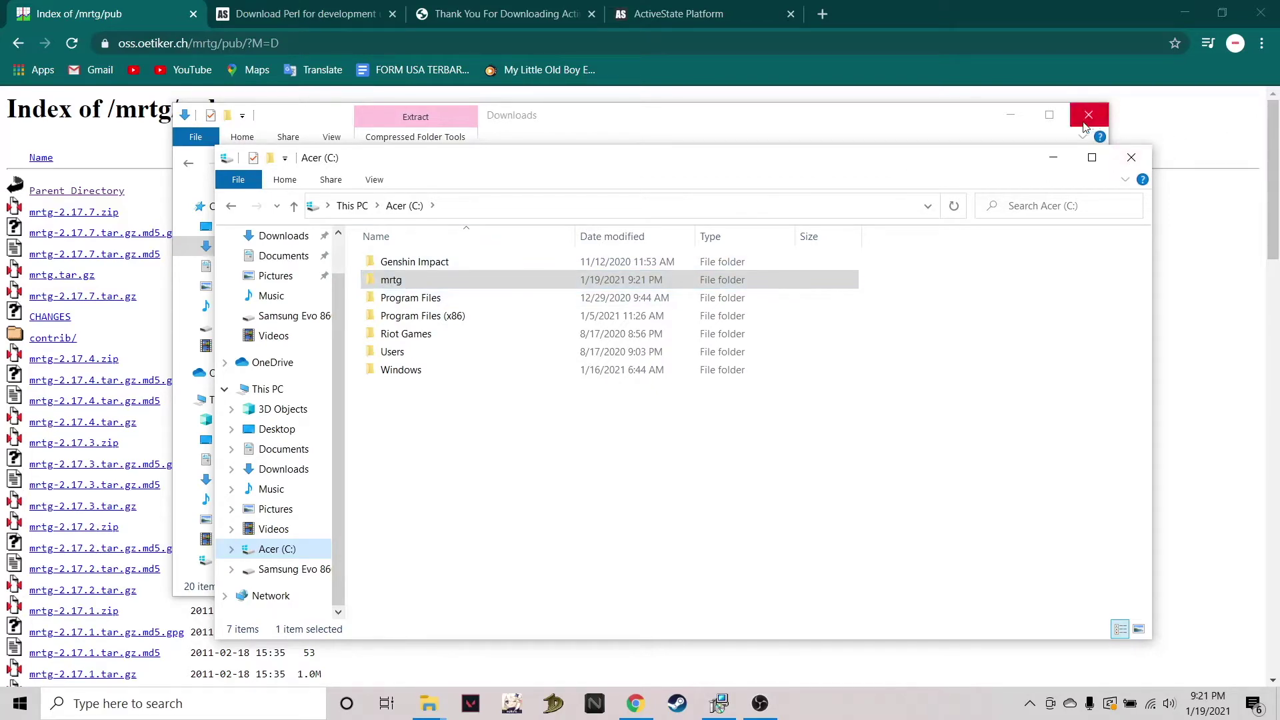
pyautogui.click(1013, 118)
pyautogui.click(1013, 118)
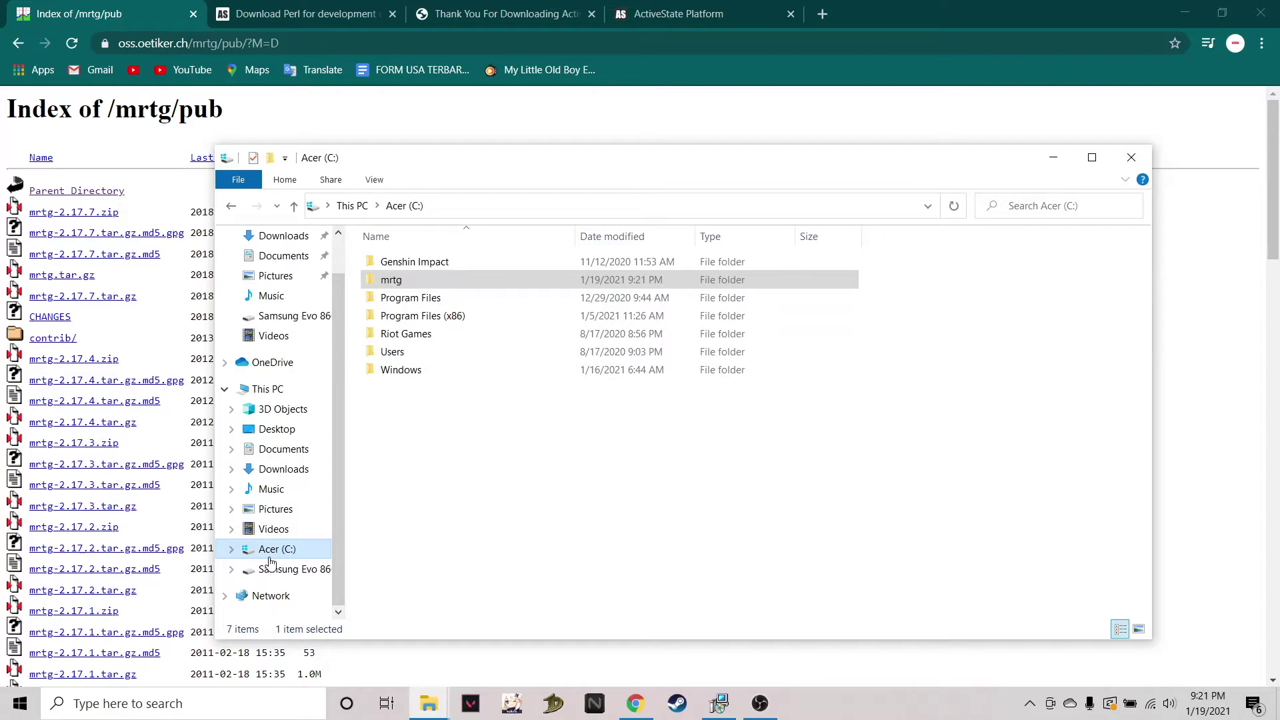
pyautogui.click(392, 280)
# Create a folder named 'reports' on the C: drive, then minimize Explorer.
pyautogui.rightClick(436, 422)
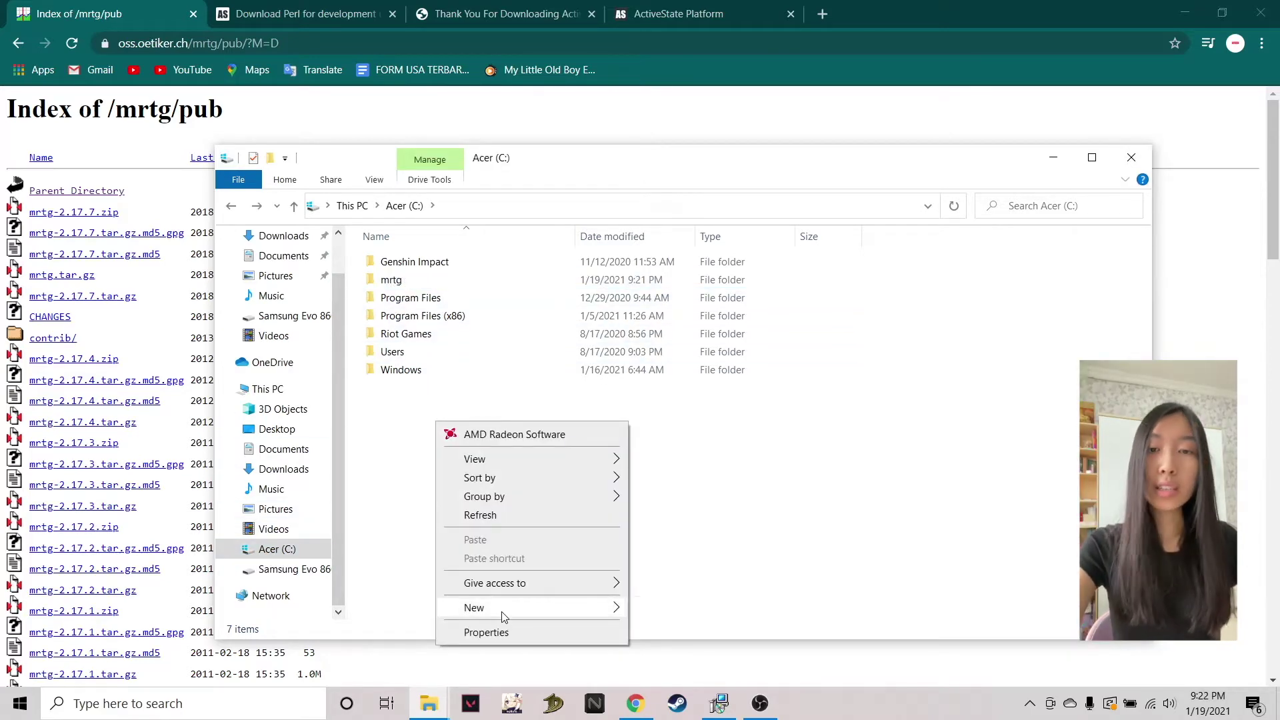
pyautogui.moveTo(563, 608)
pyautogui.click(679, 611)
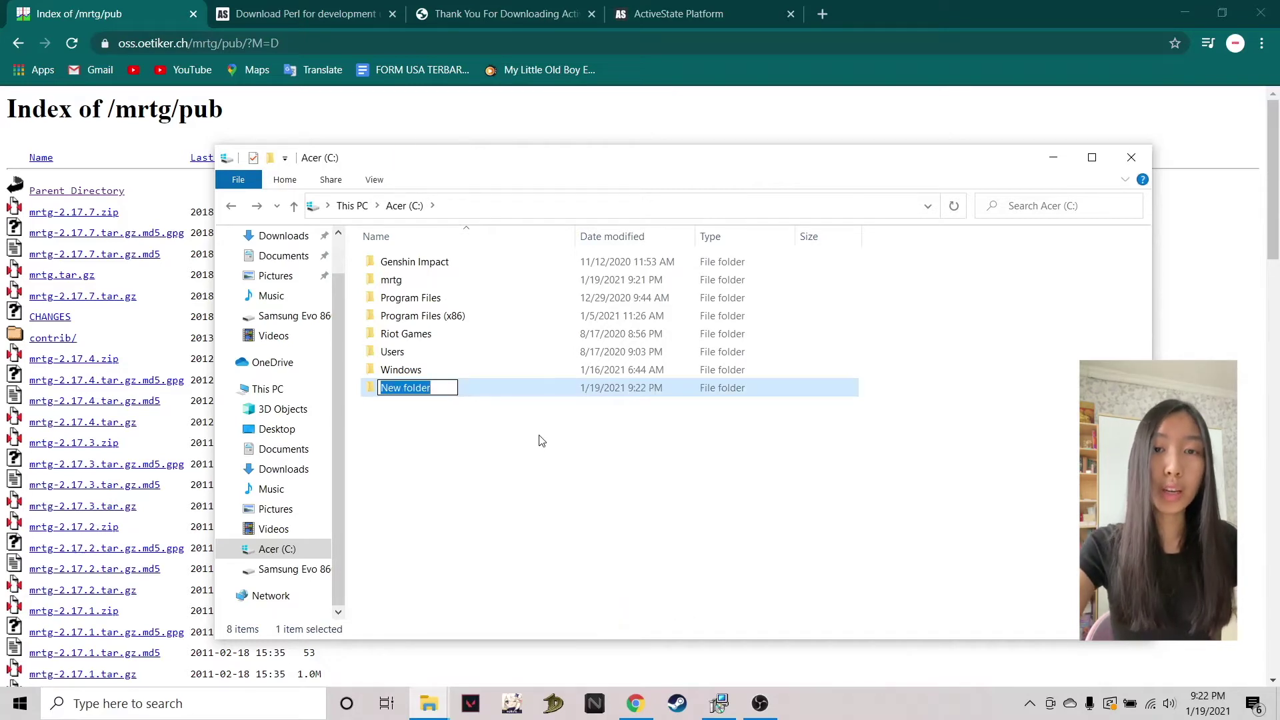
pyautogui.write('repo')
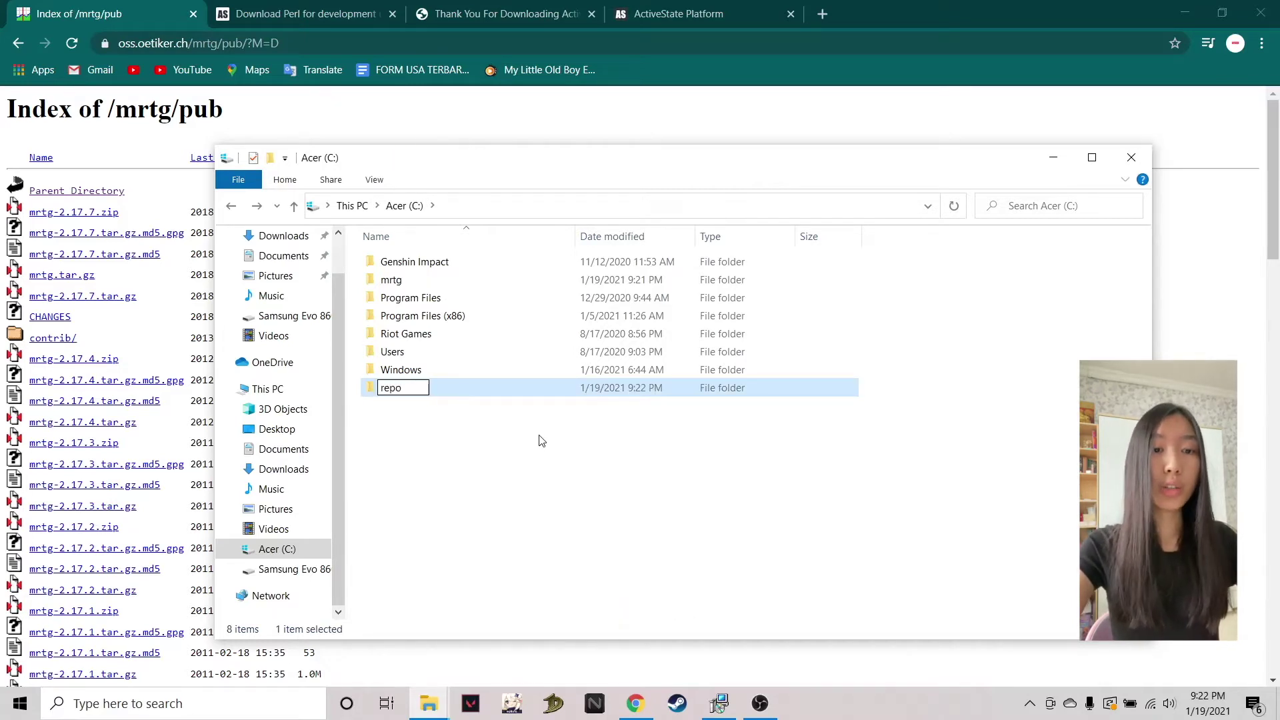
pyautogui.write('rts')
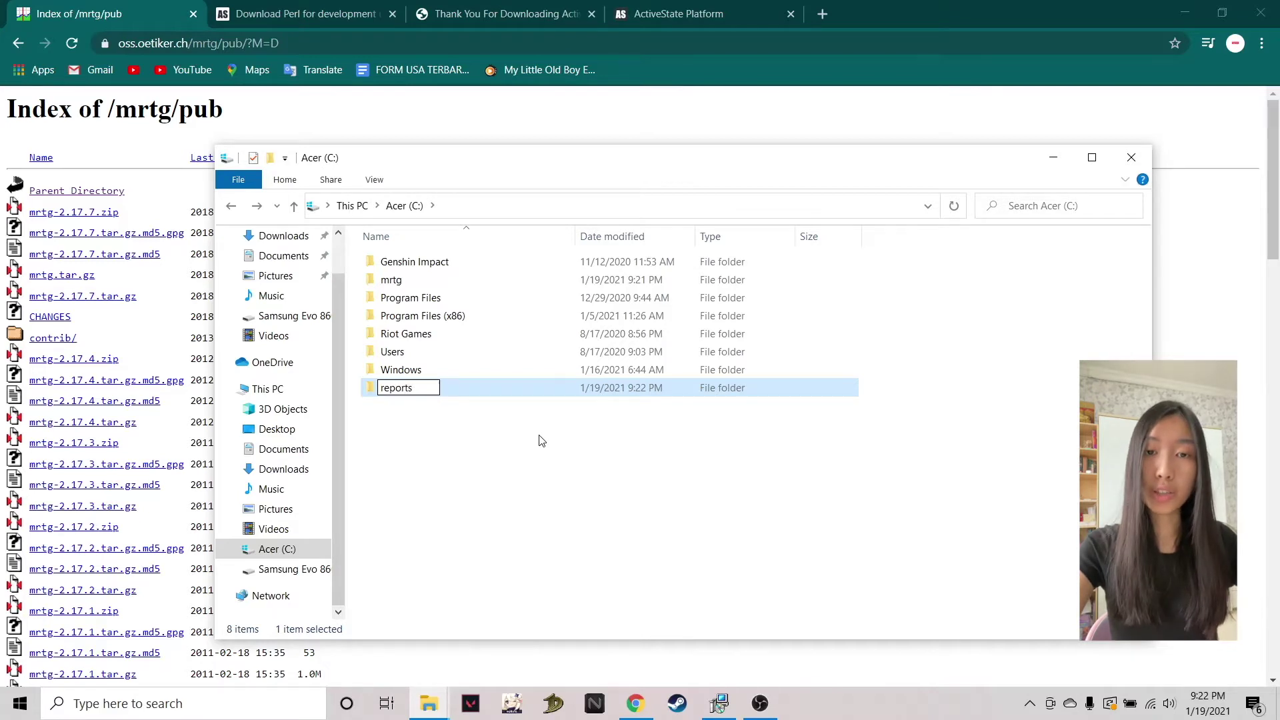
pyautogui.click(542, 440)
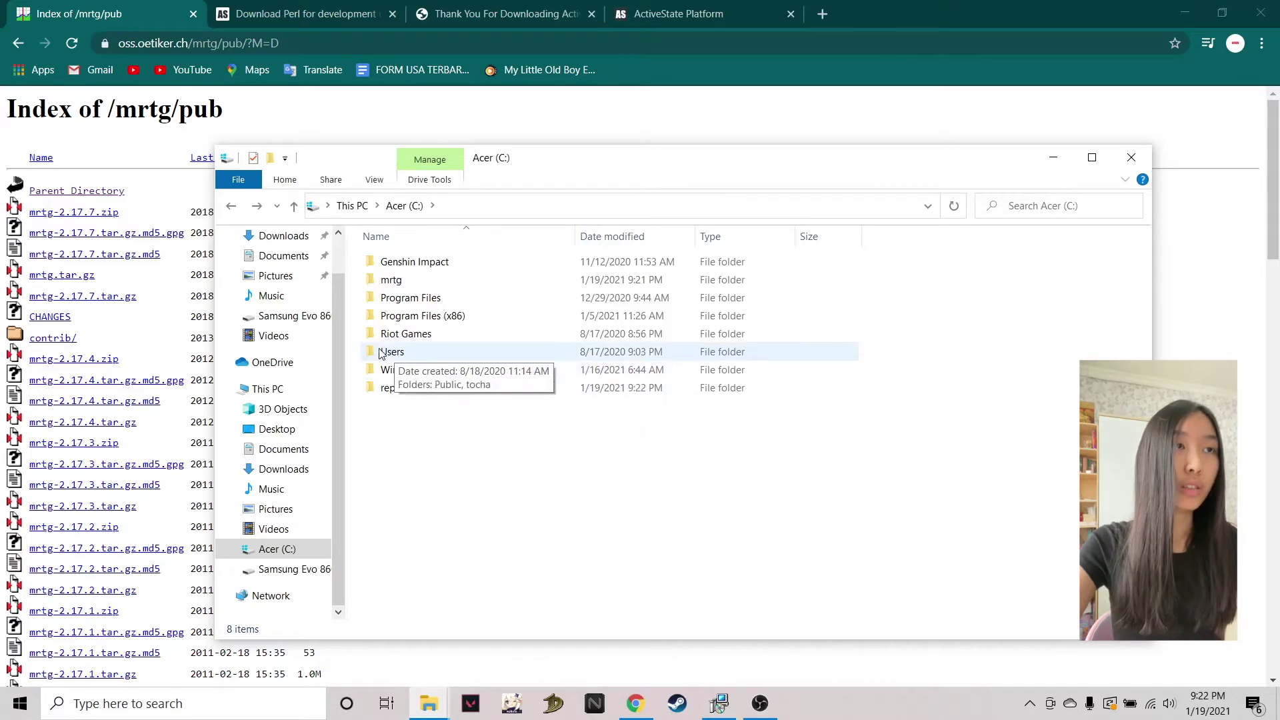
pyautogui.click(1056, 162)
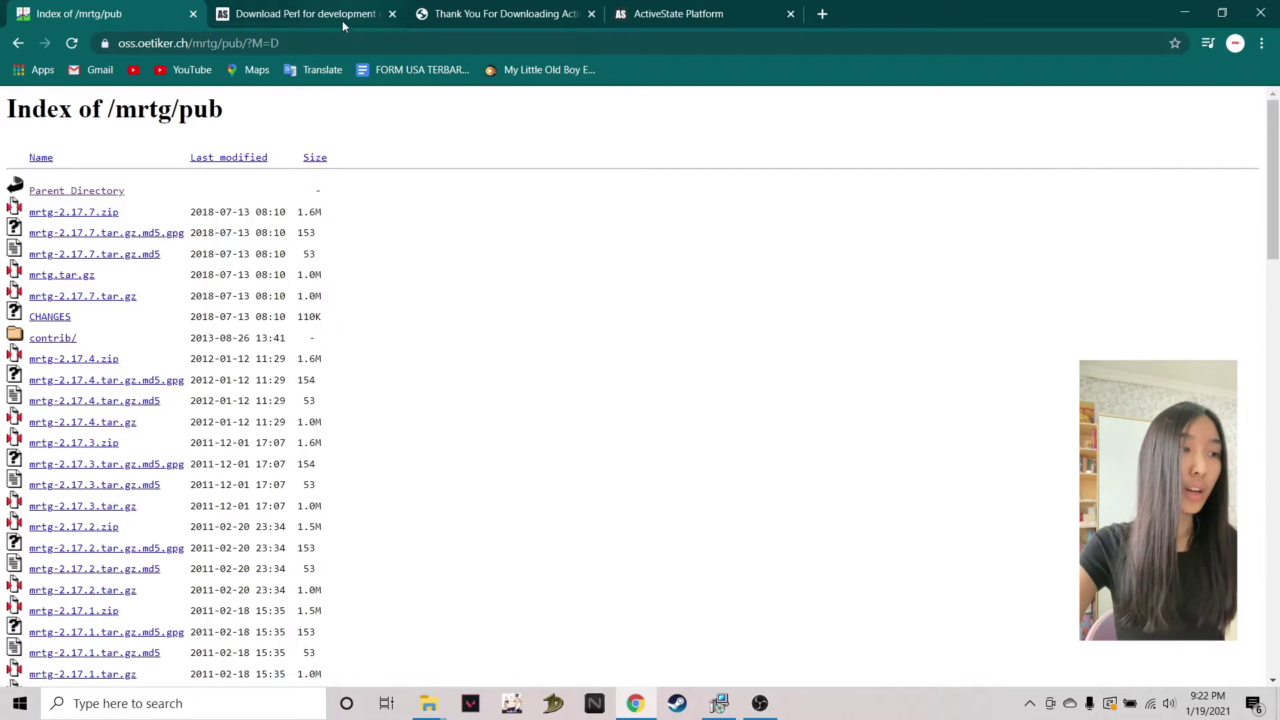
# Reach ActiveState's ActivePerl download page offering 5.28 and 5.26 for Windows.
pyautogui.click(342, 21)
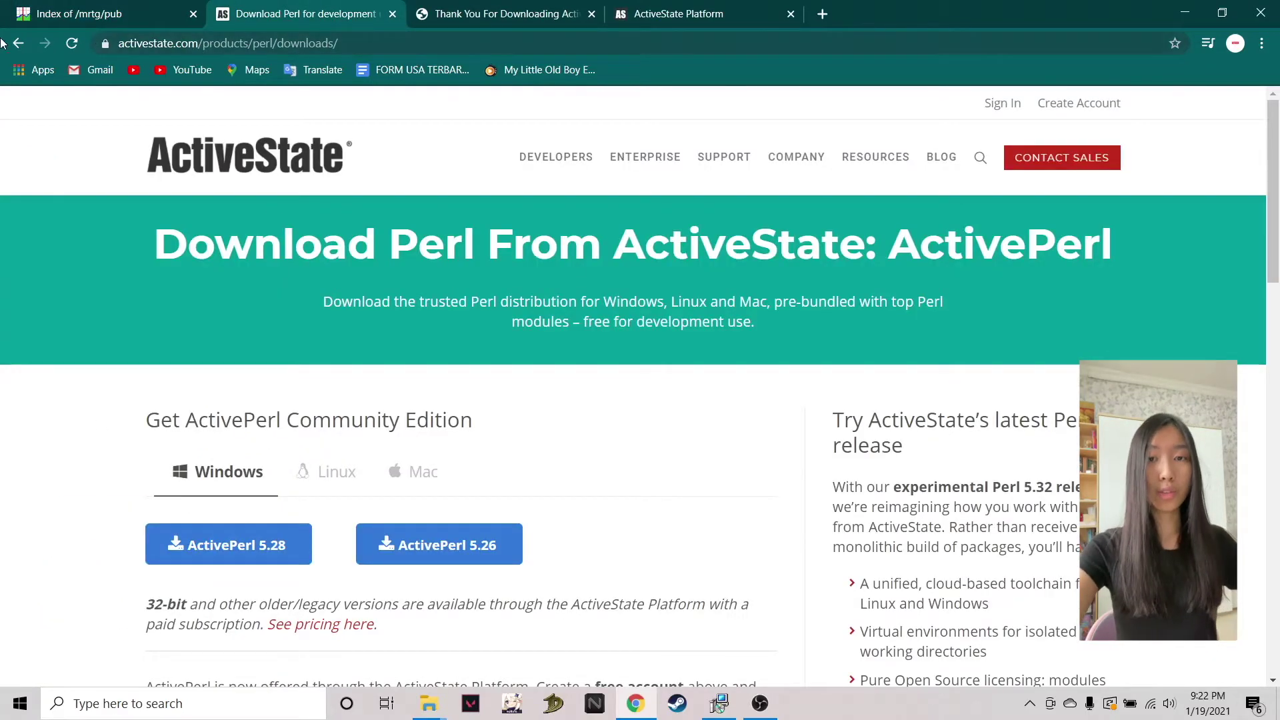
pyautogui.click(20, 44)
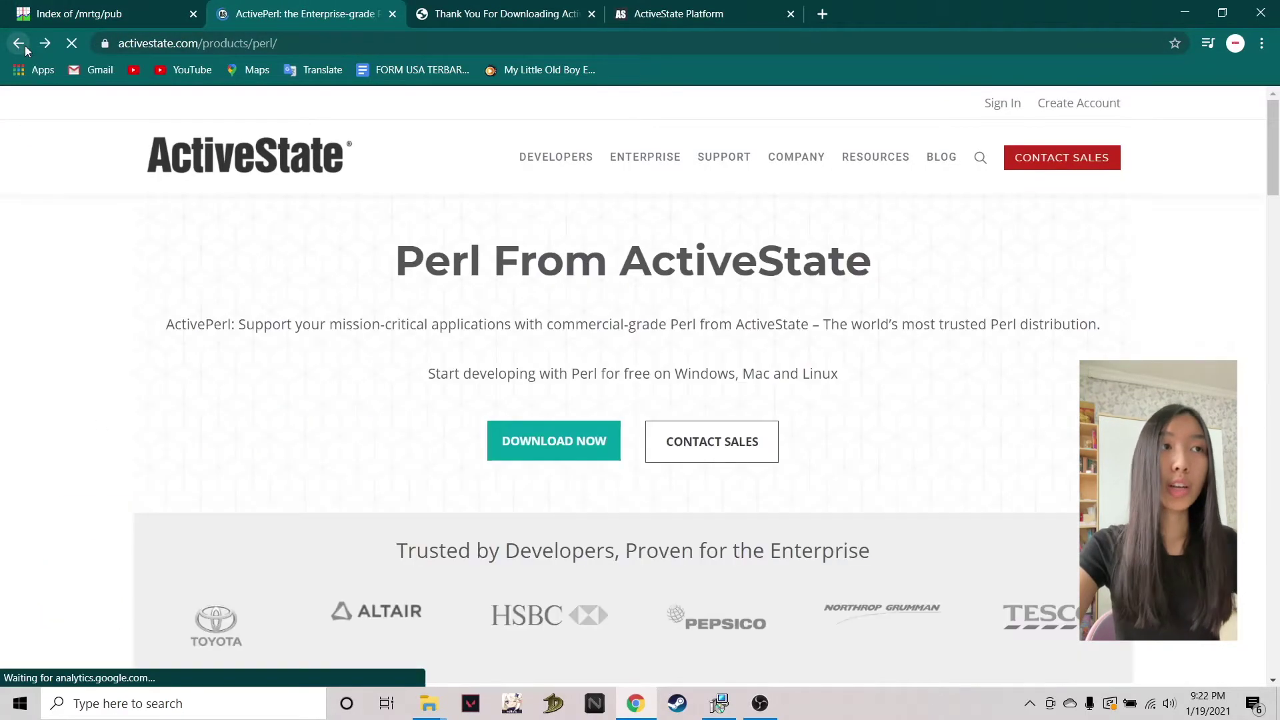
pyautogui.click(558, 448)
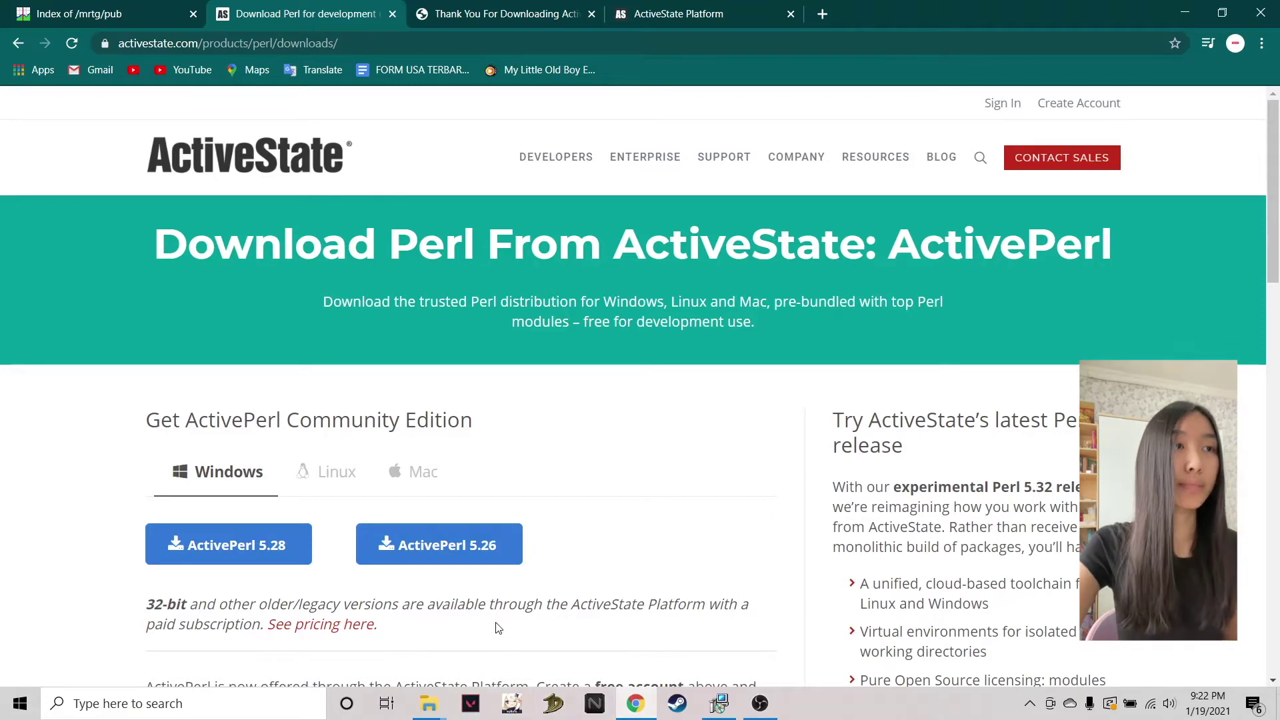
# In the ActivePerl-5.28 setup, accept the licence, keep C:\Perl64\ and start installing.
pyautogui.hotkey('alt', 'Tab')
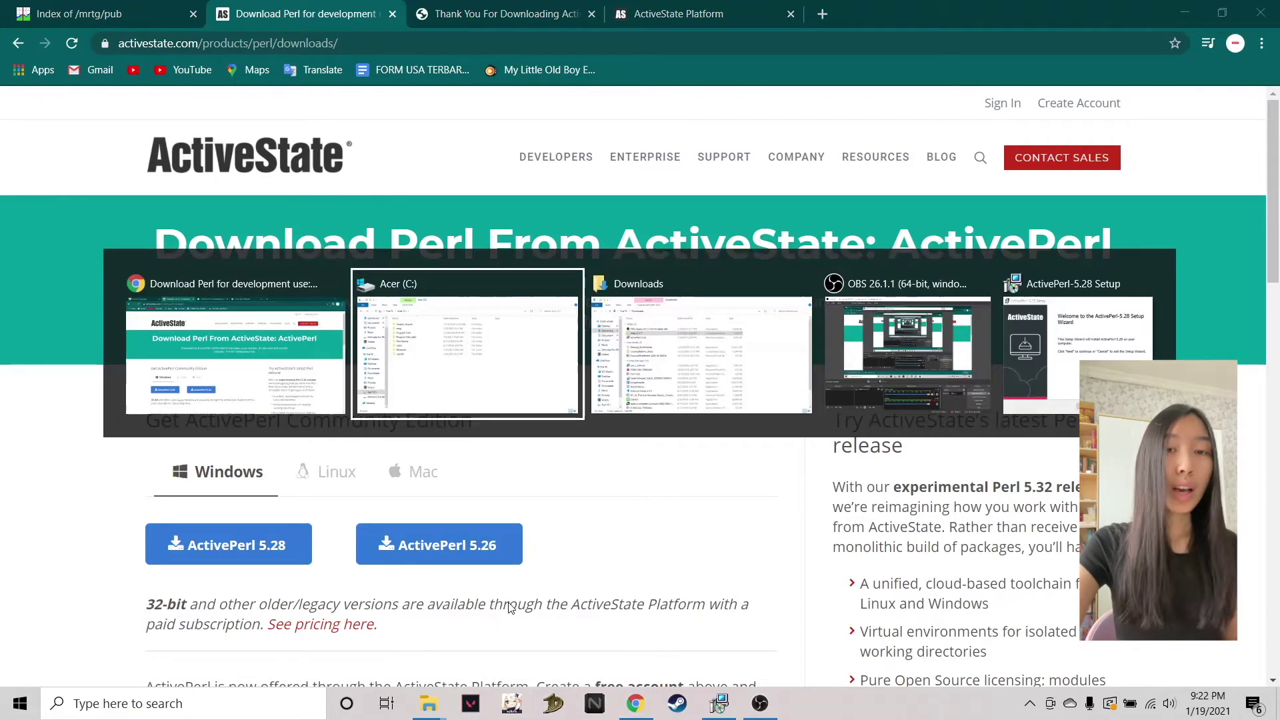
pyautogui.click(1055, 337)
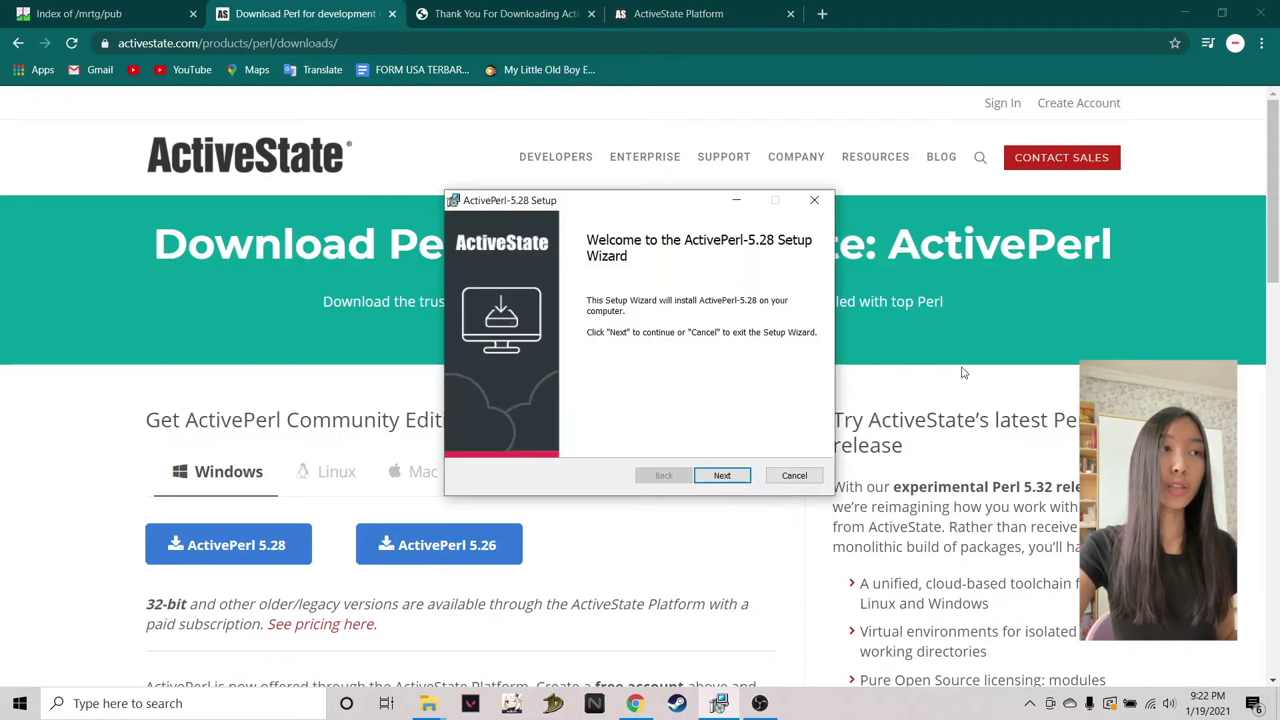
pyautogui.click(733, 478)
pyautogui.click(741, 476)
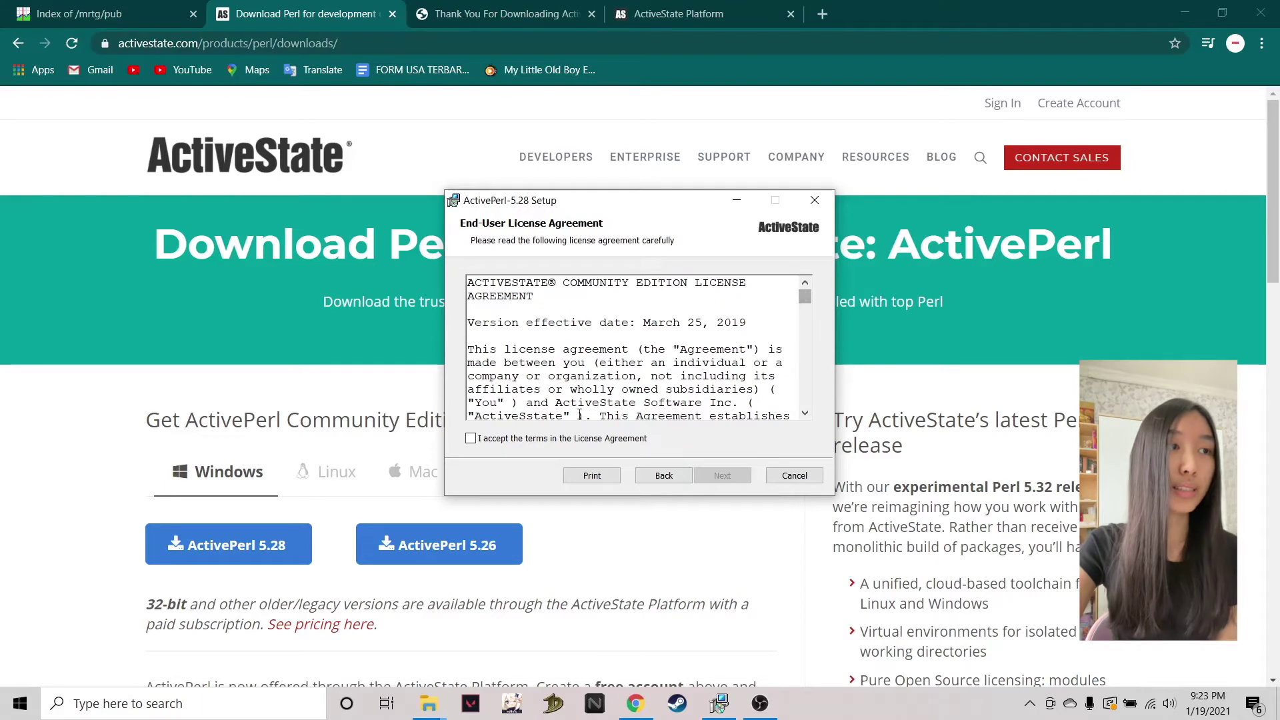
pyautogui.click(471, 438)
pyautogui.click(734, 478)
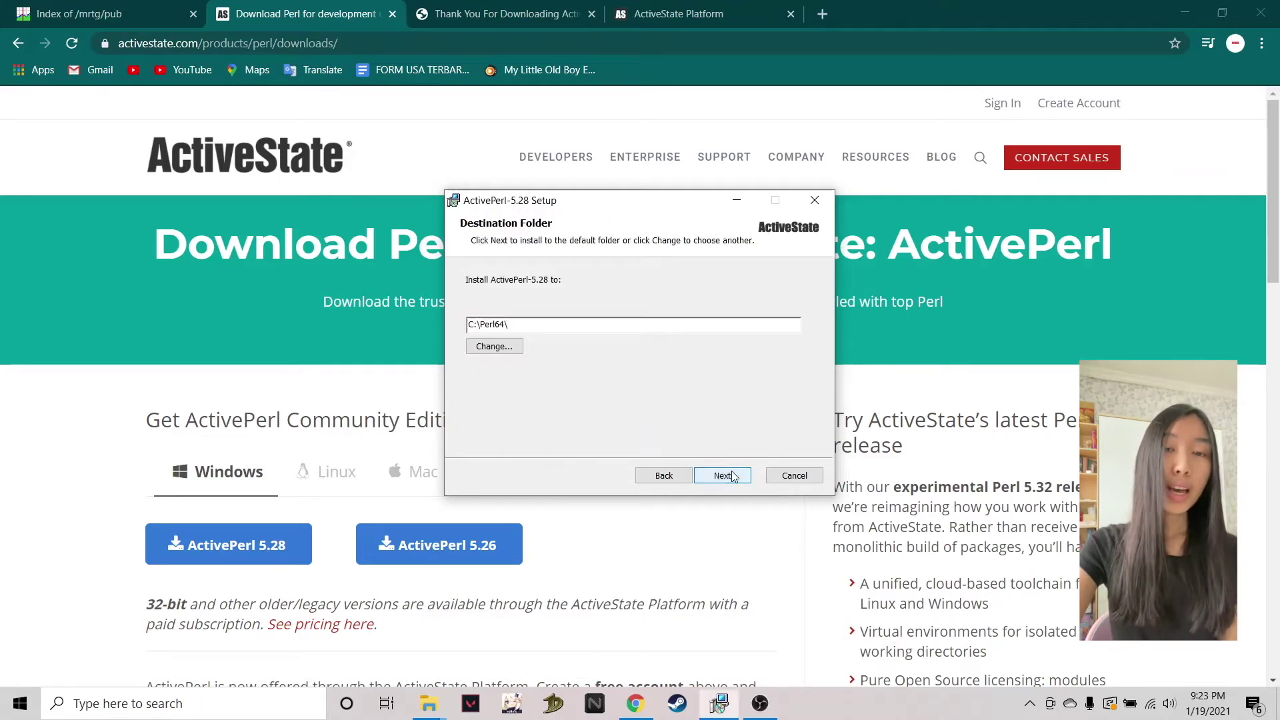
pyautogui.click(734, 477)
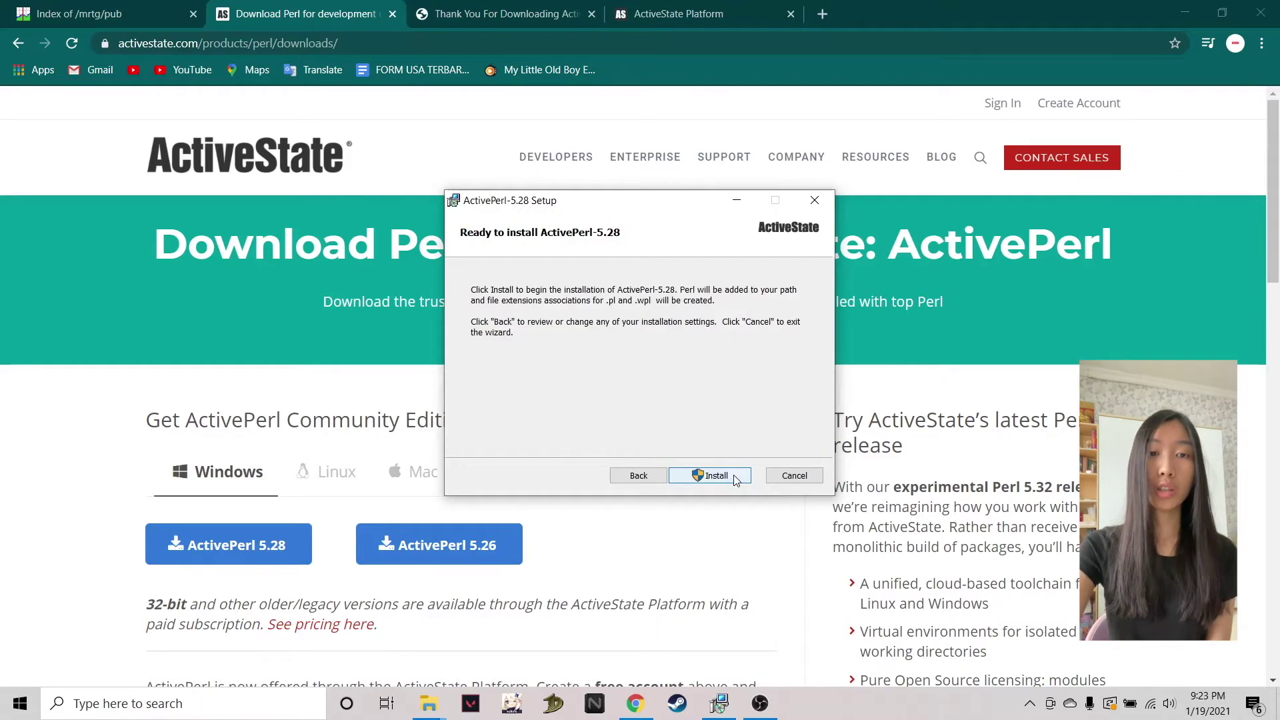
pyautogui.click(722, 476)
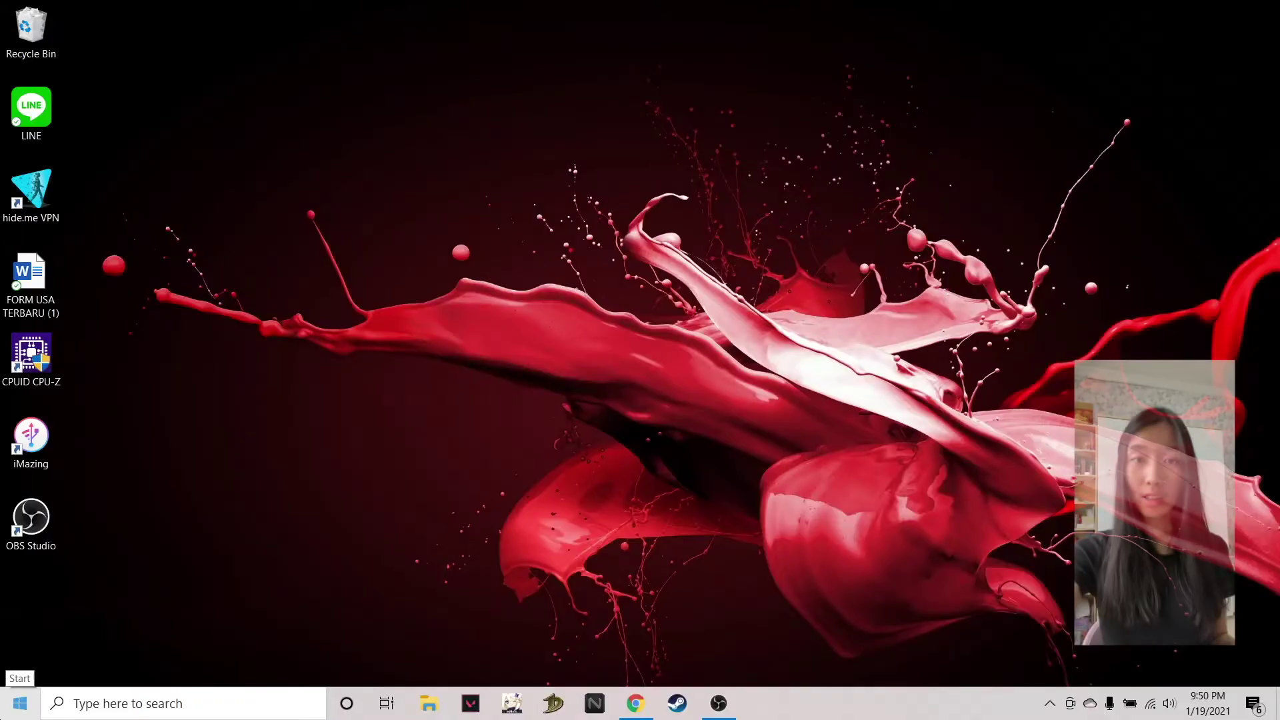
# Launch the Settings app from a Start menu search.
pyautogui.click(20, 703)
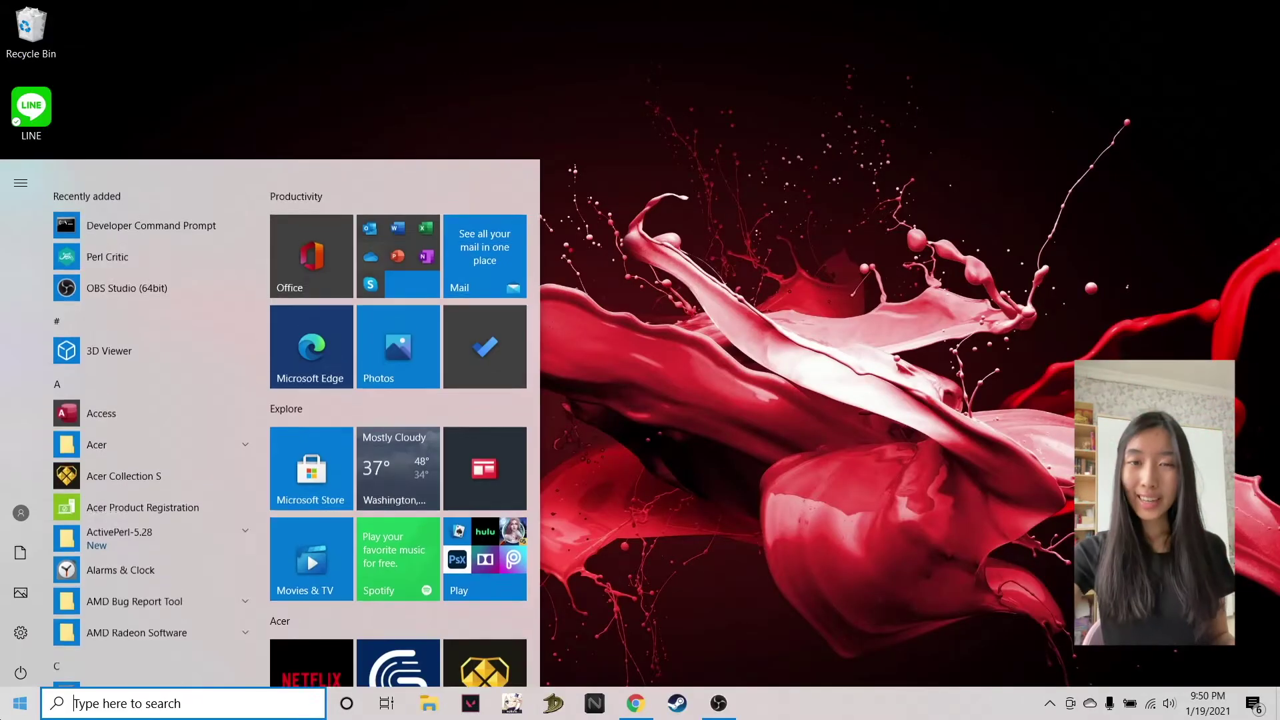
pyautogui.click(166, 707)
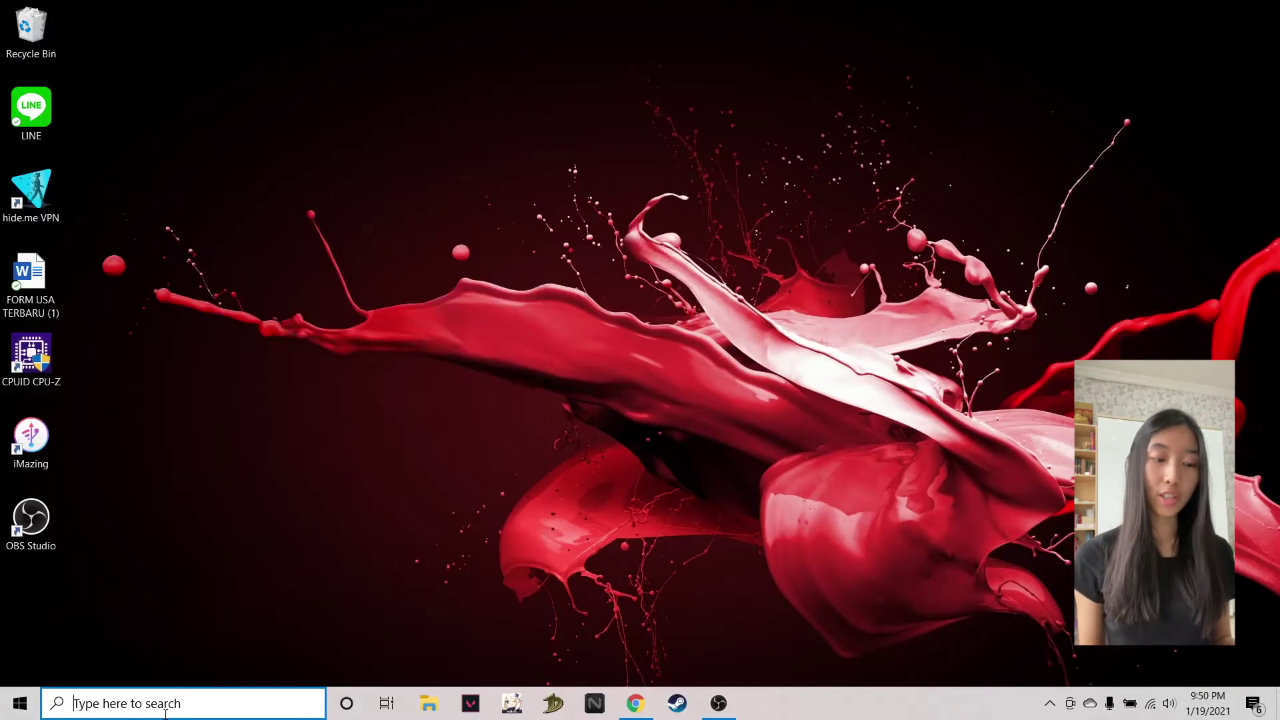
pyautogui.write('se')
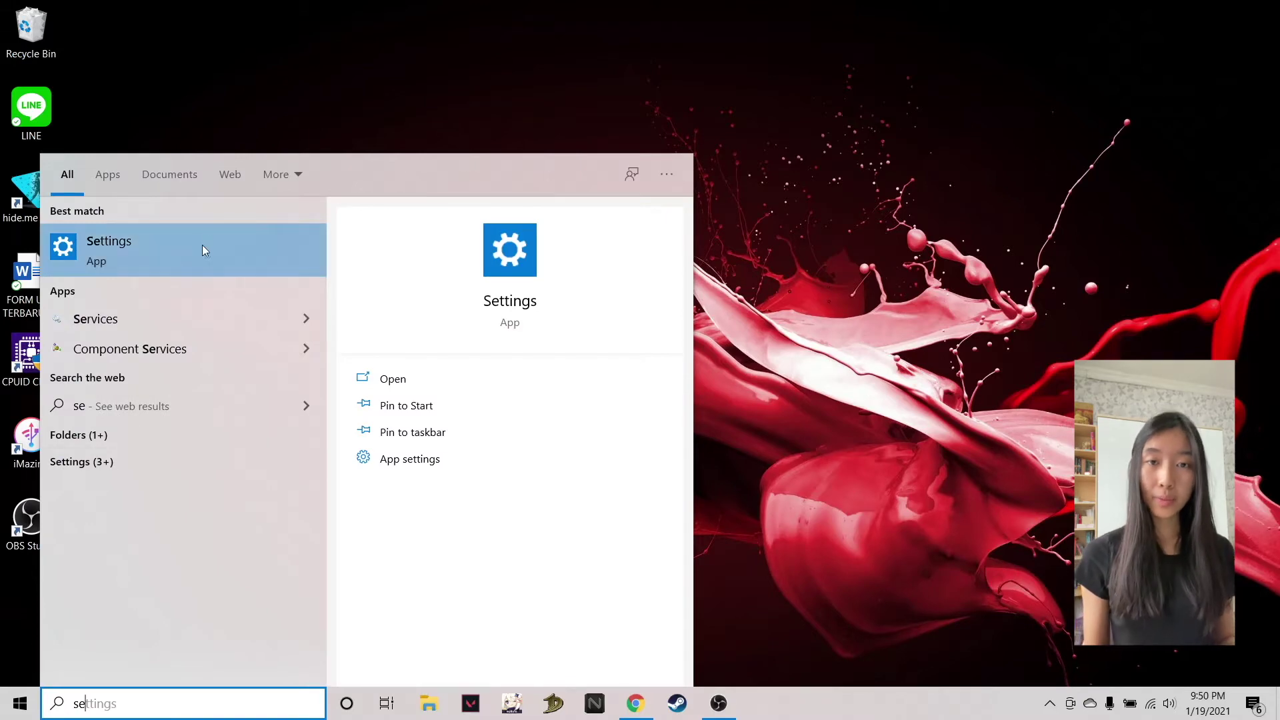
pyautogui.click(213, 249)
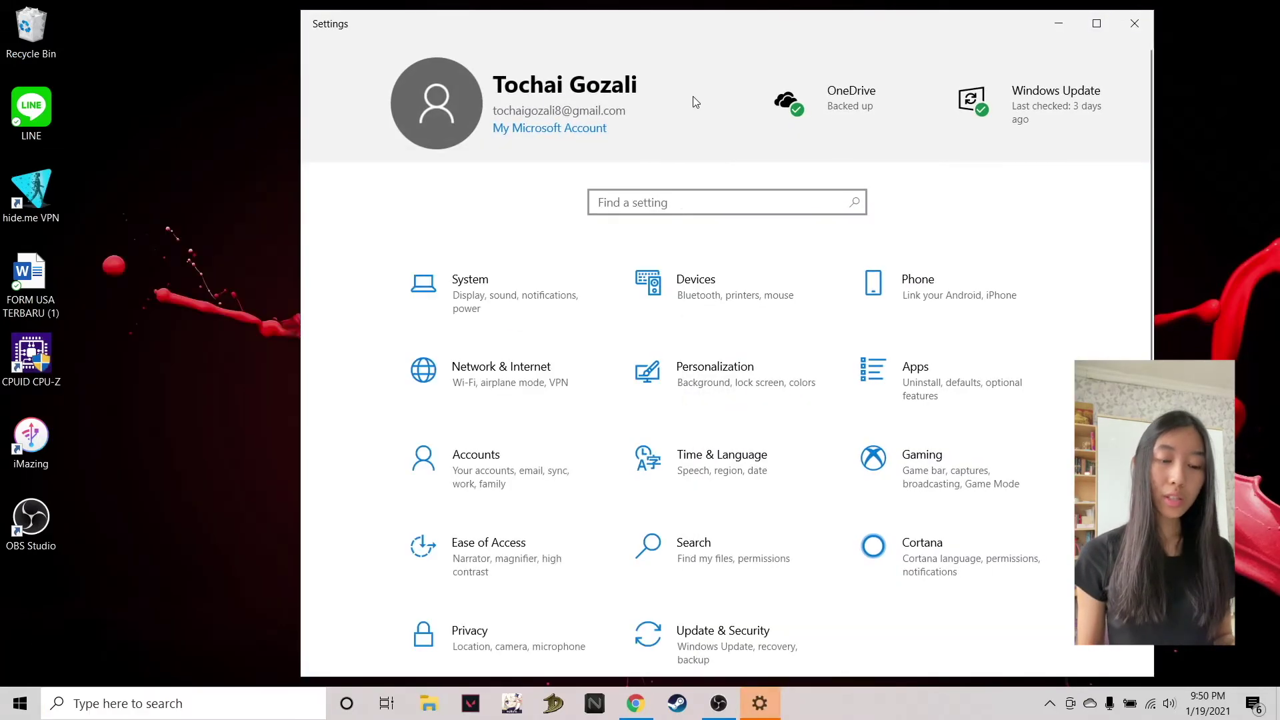
# Search 'apps' and go to the Optional features page under Apps & features.
pyautogui.write('apps')
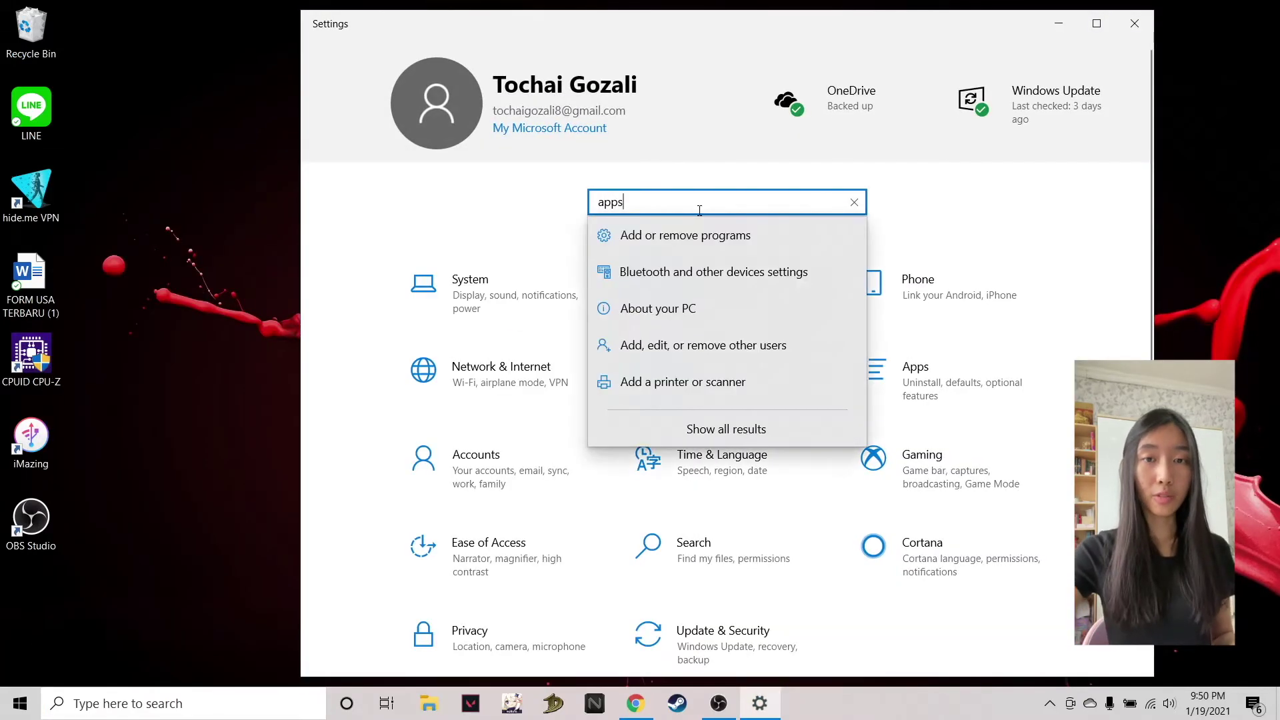
pyautogui.click(690, 309)
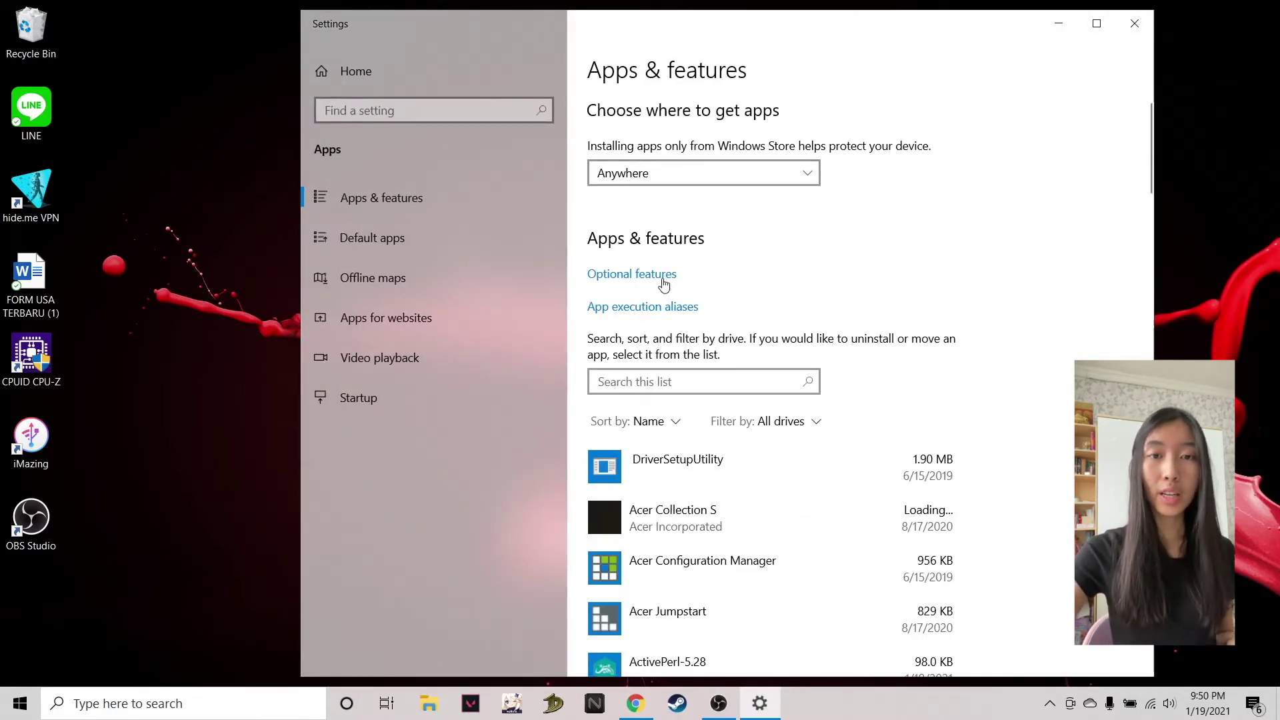
pyautogui.click(663, 285)
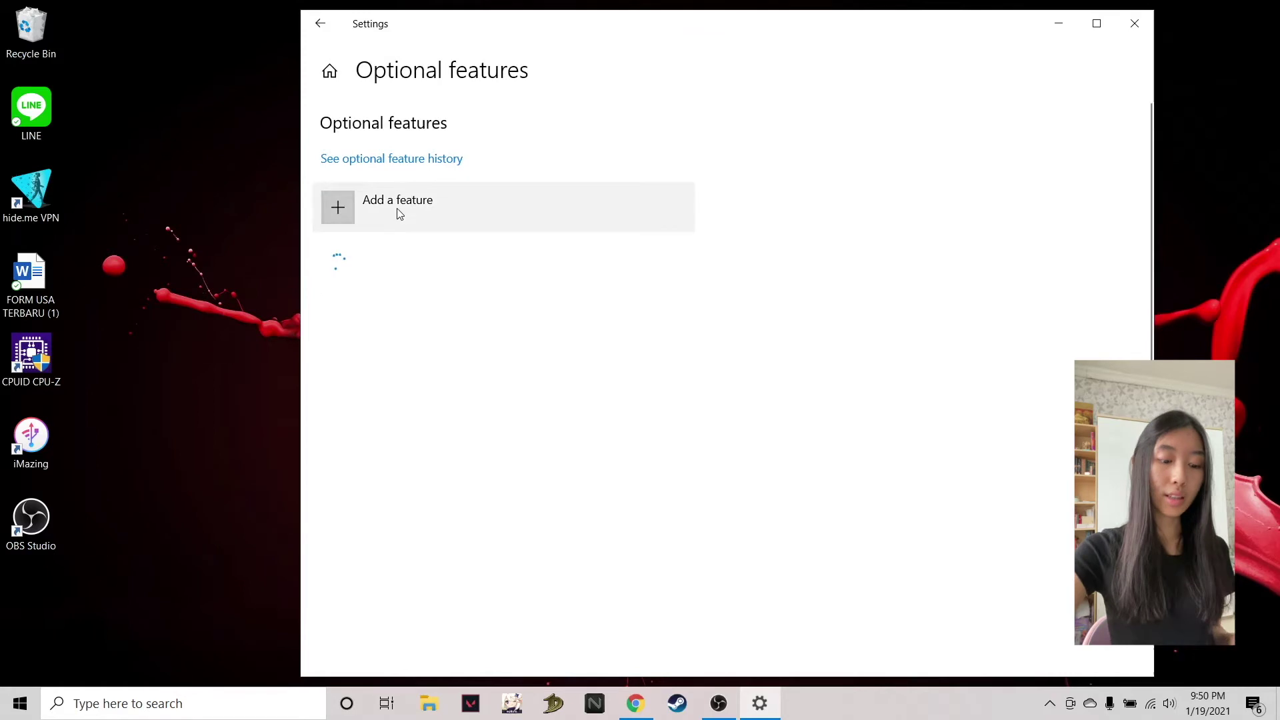
pyautogui.scroll(-3, 450, 366)
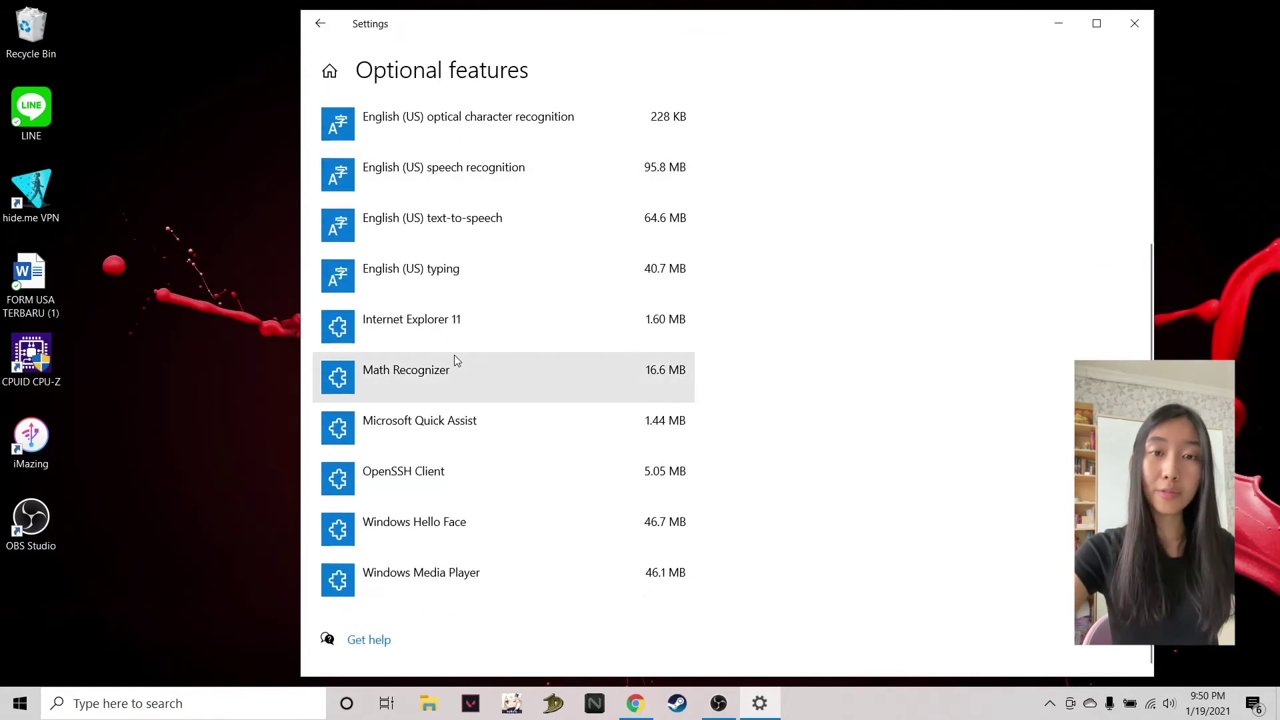
pyautogui.scroll(3, 440, 327)
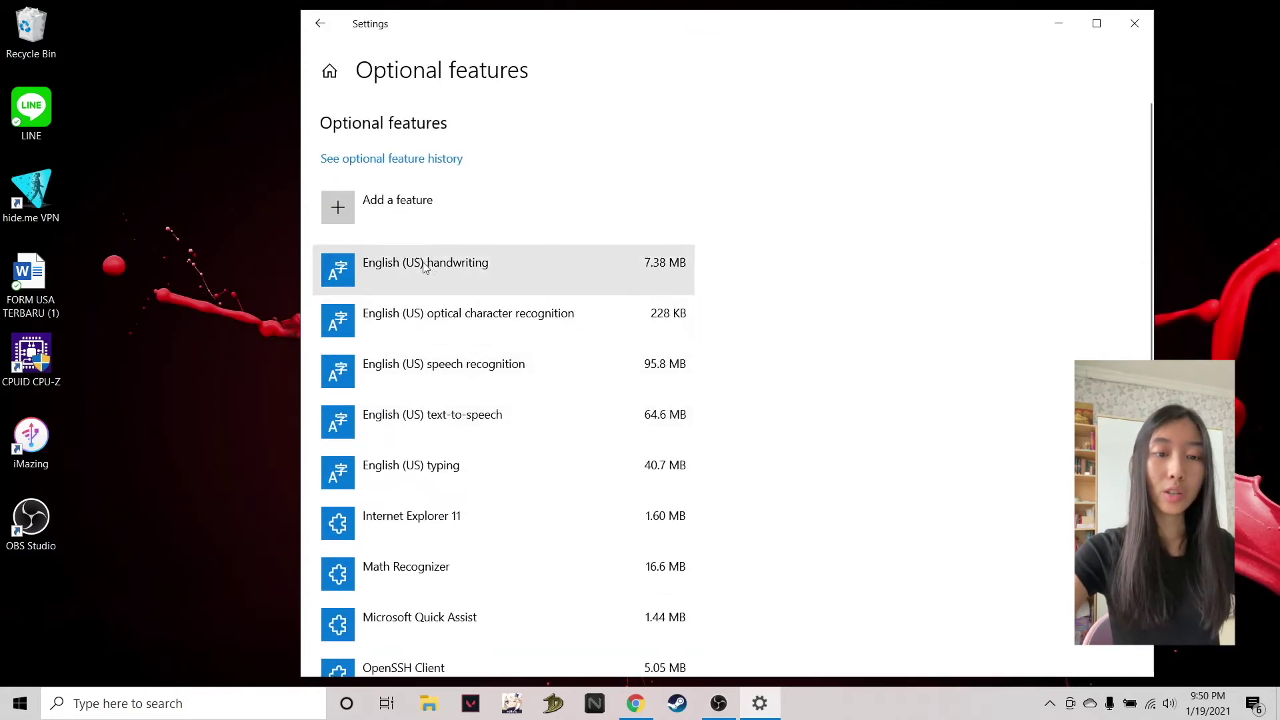
# Add the Simple Network Management Protocol (SNMP) feature from the Add a feature list.
pyautogui.click(415, 208)
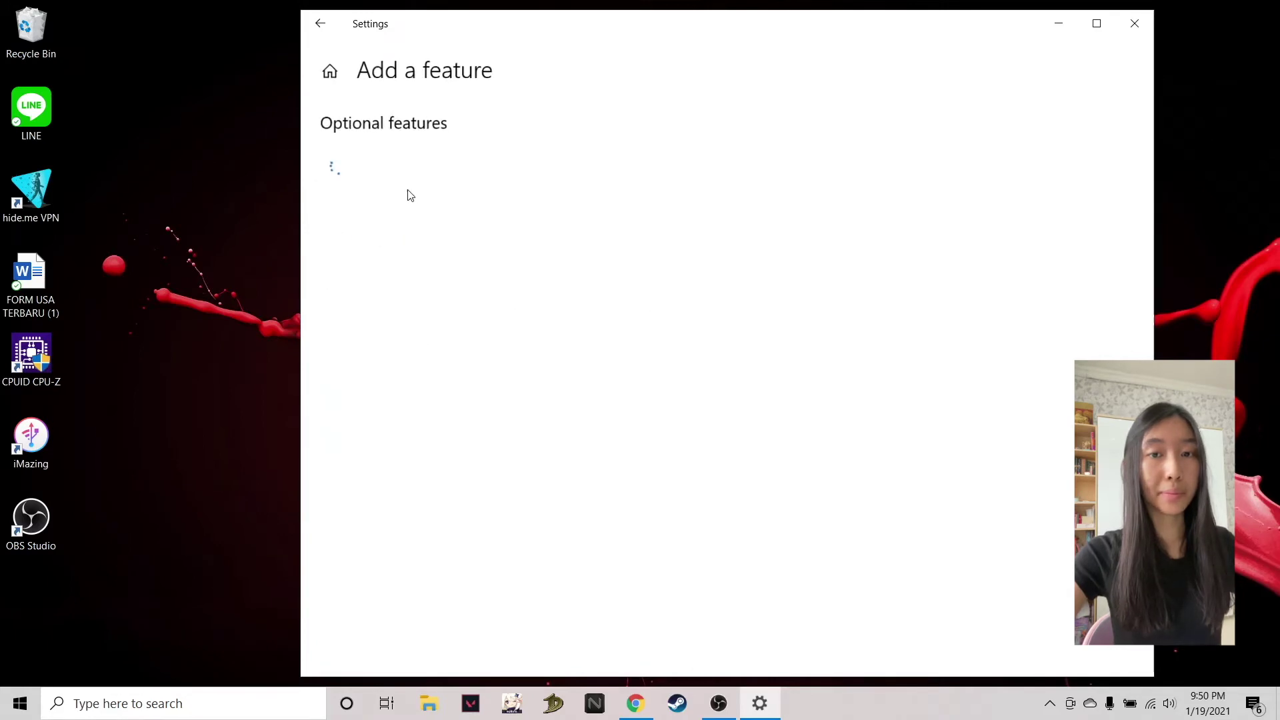
pyautogui.scroll(-10, 450, 300)
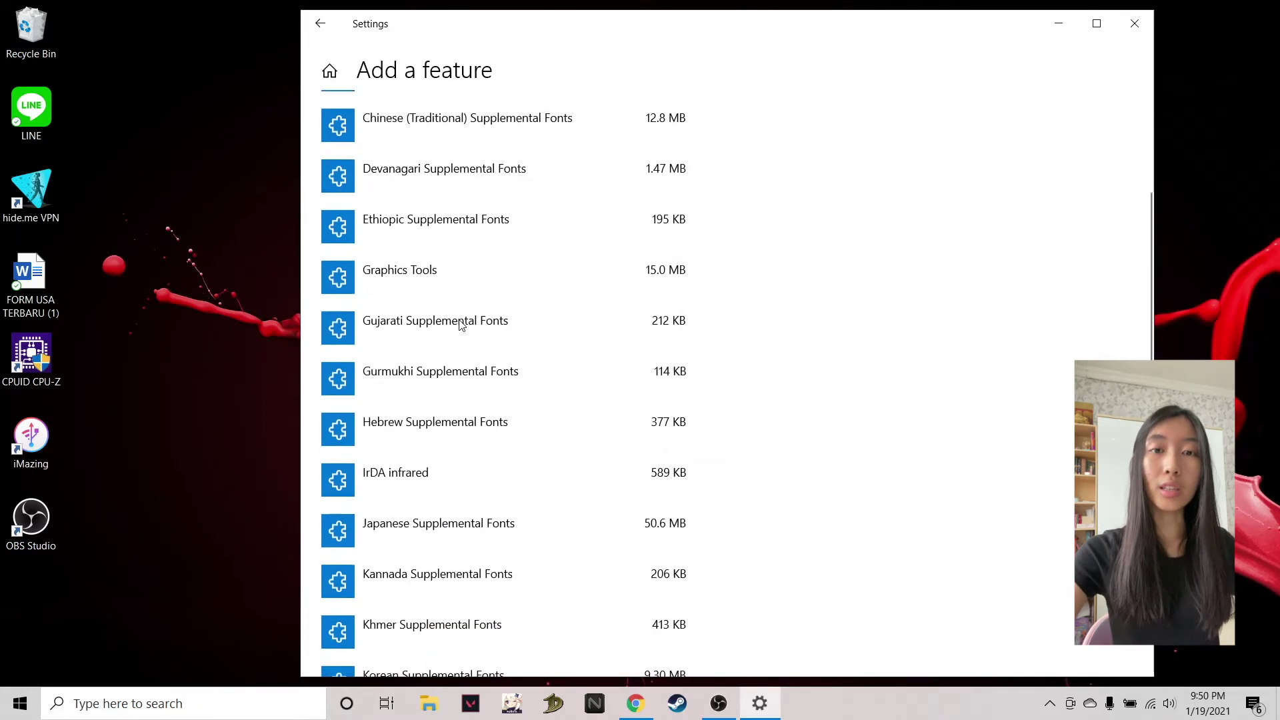
pyautogui.scroll(-5, 460, 319)
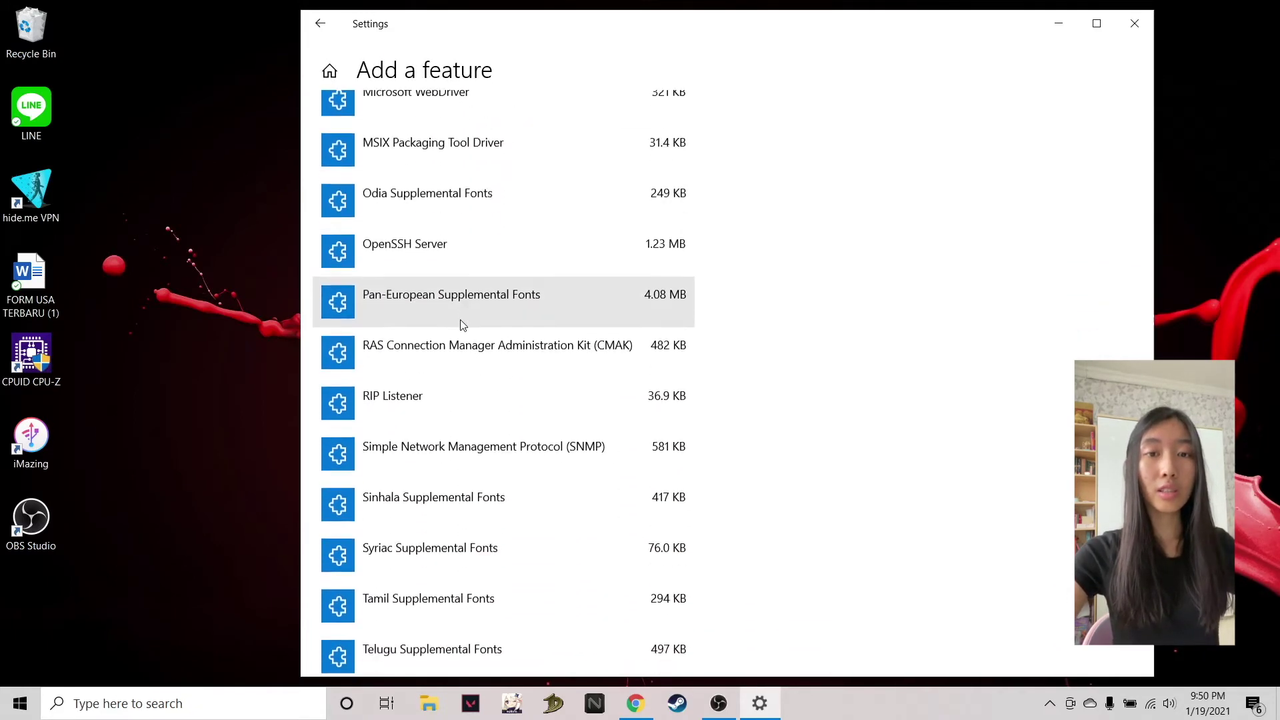
pyautogui.scroll(-2, 463, 325)
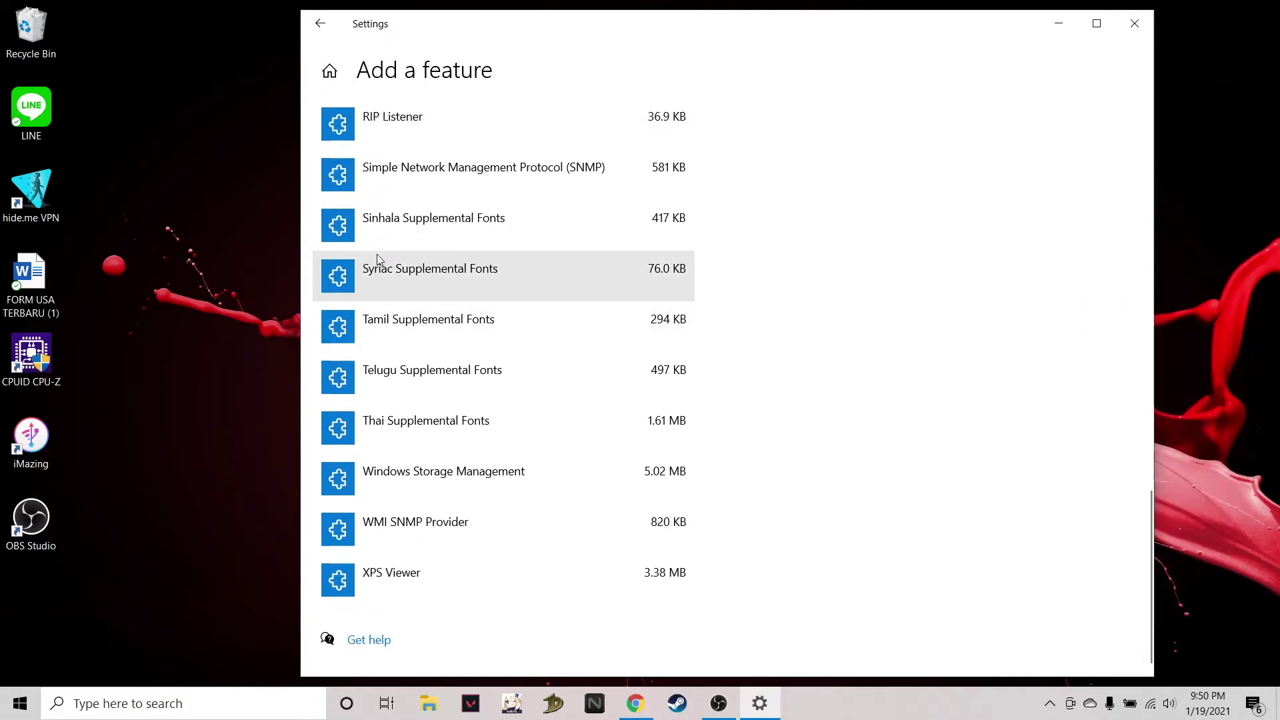
pyautogui.click(606, 168)
pyautogui.click(659, 279)
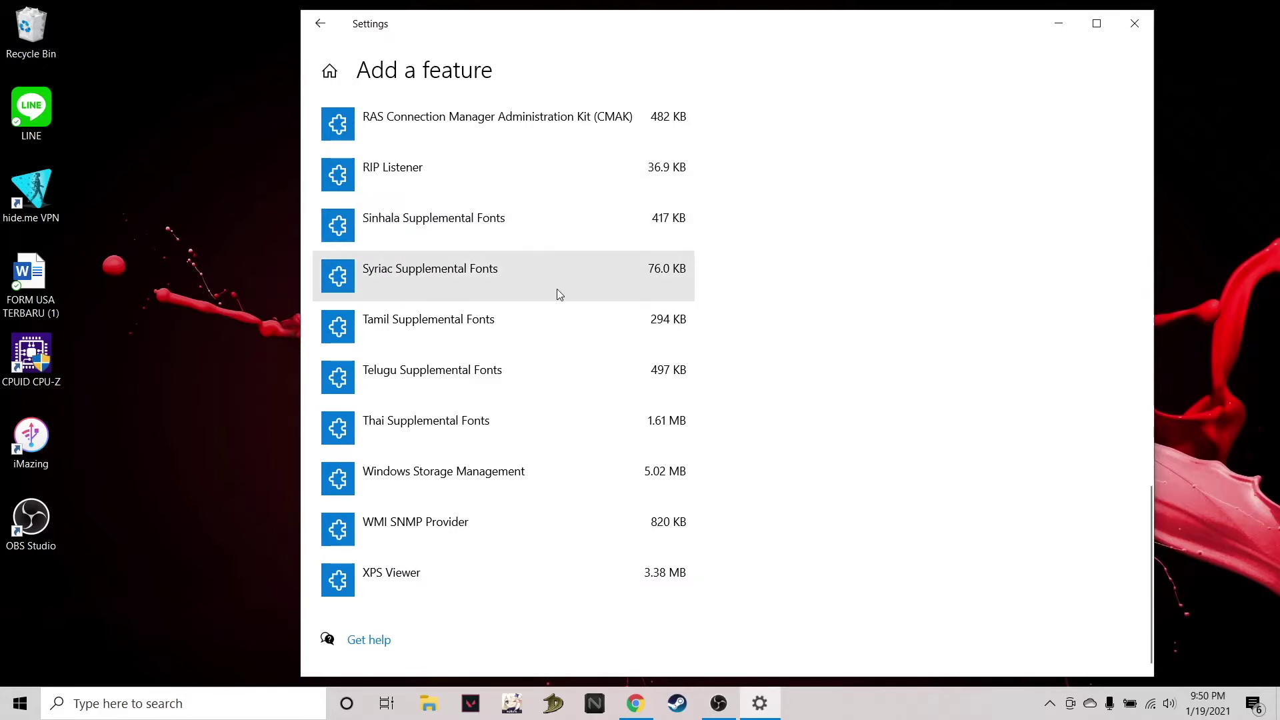
pyautogui.scroll(15, 559, 295)
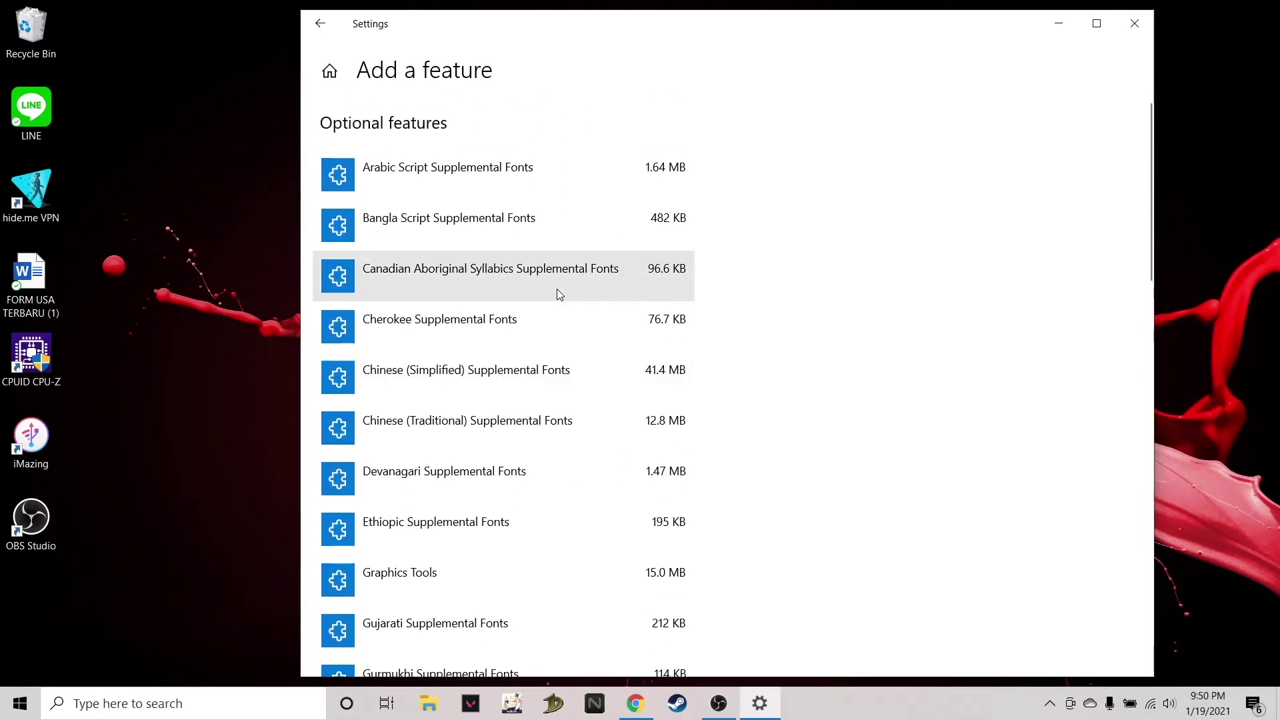
pyautogui.scroll(-8, 559, 294)
pyautogui.scroll(-8, 558, 308)
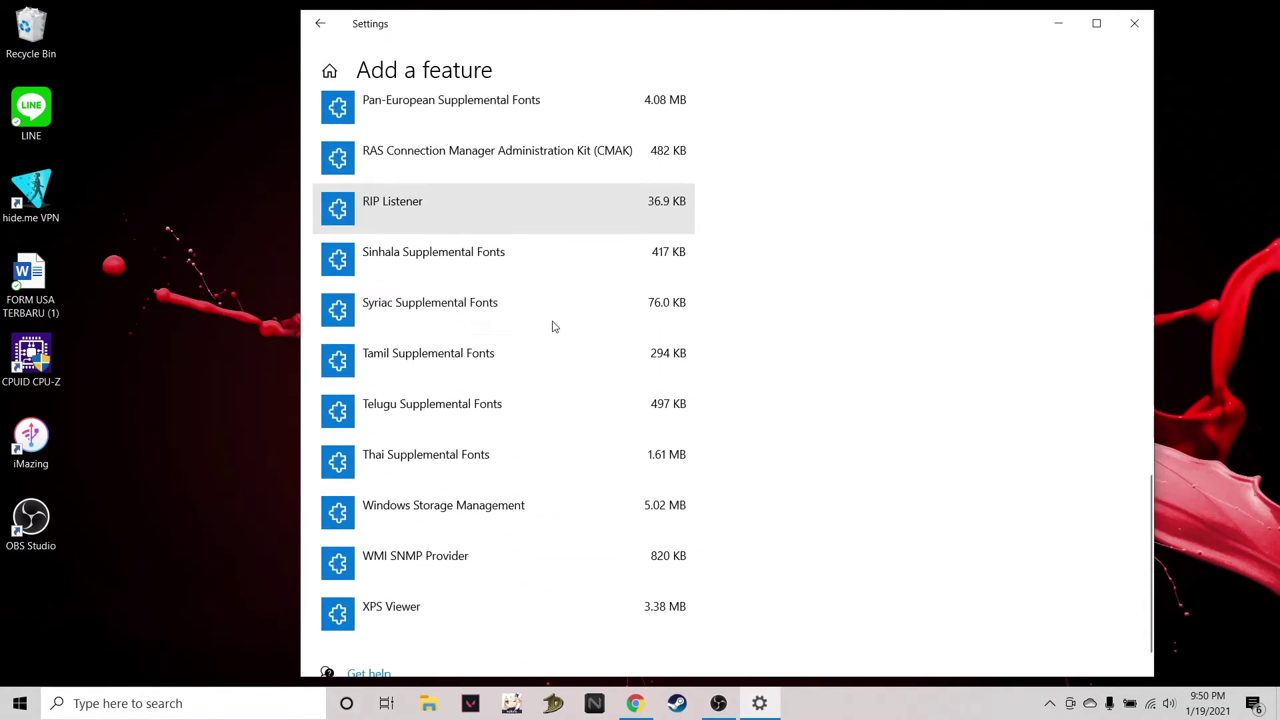
pyautogui.scroll(-2, 553, 321)
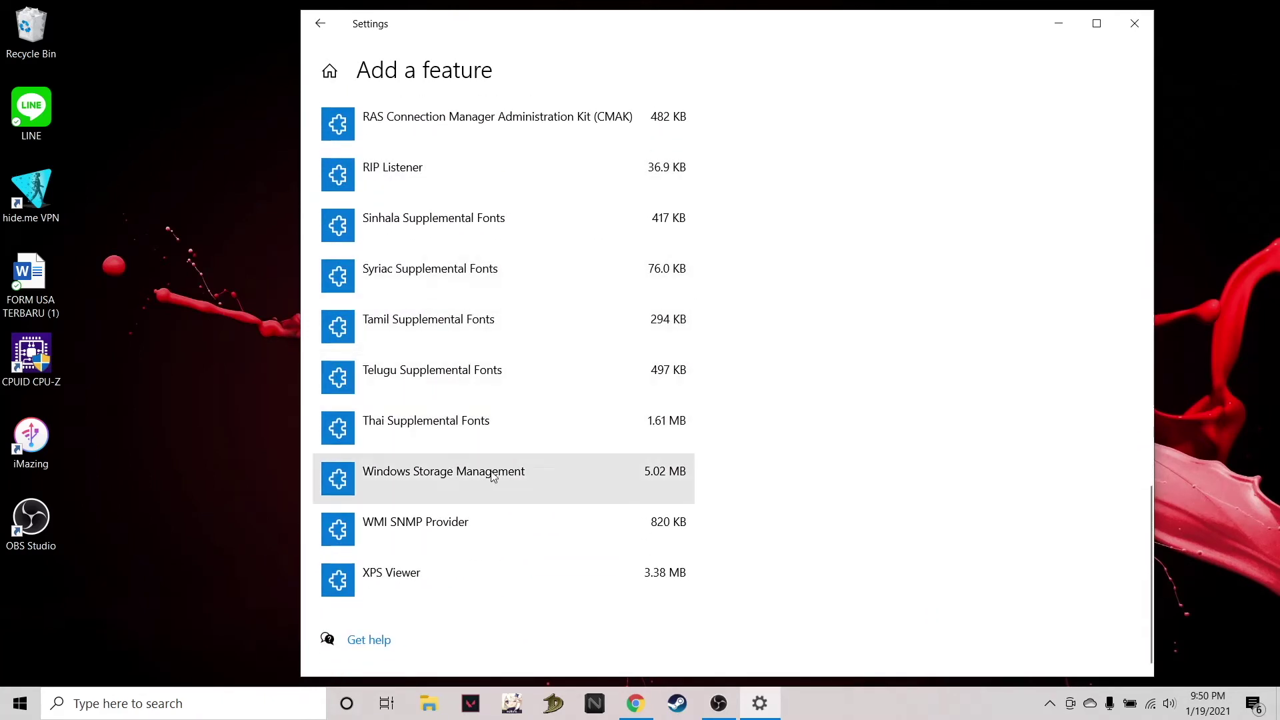
pyautogui.scroll(15, 500, 413)
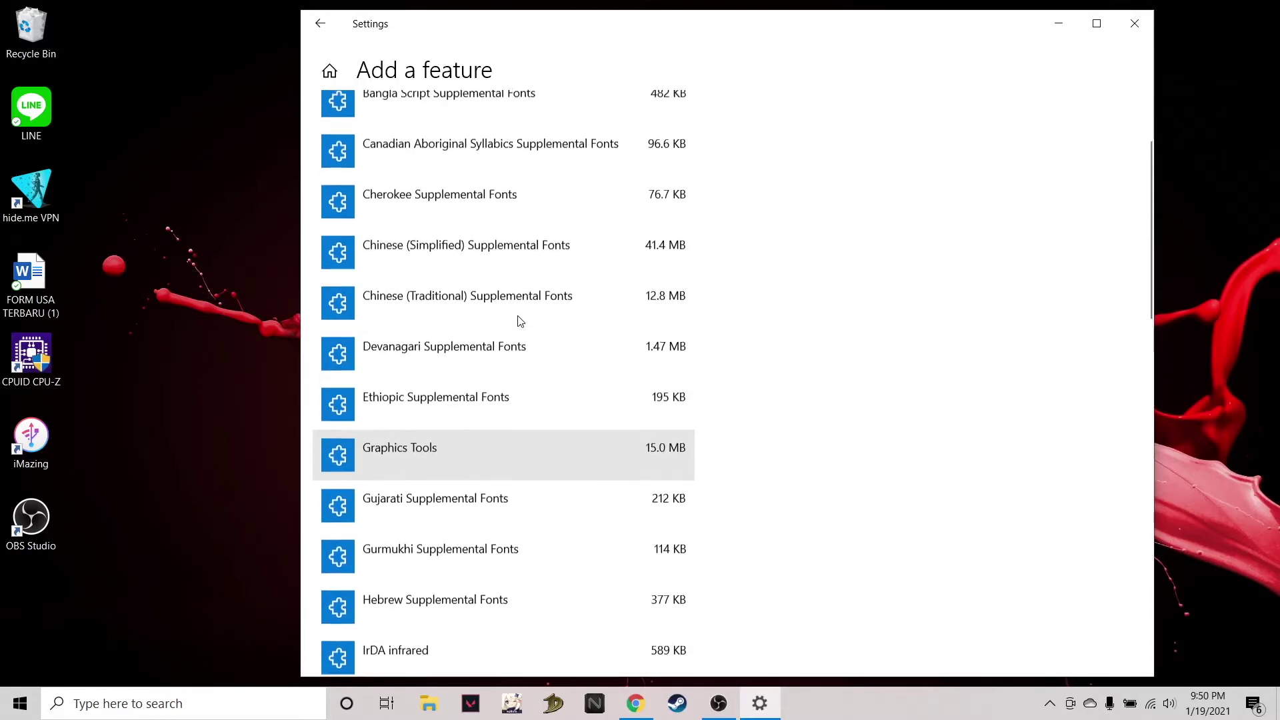
pyautogui.scroll(3, 519, 318)
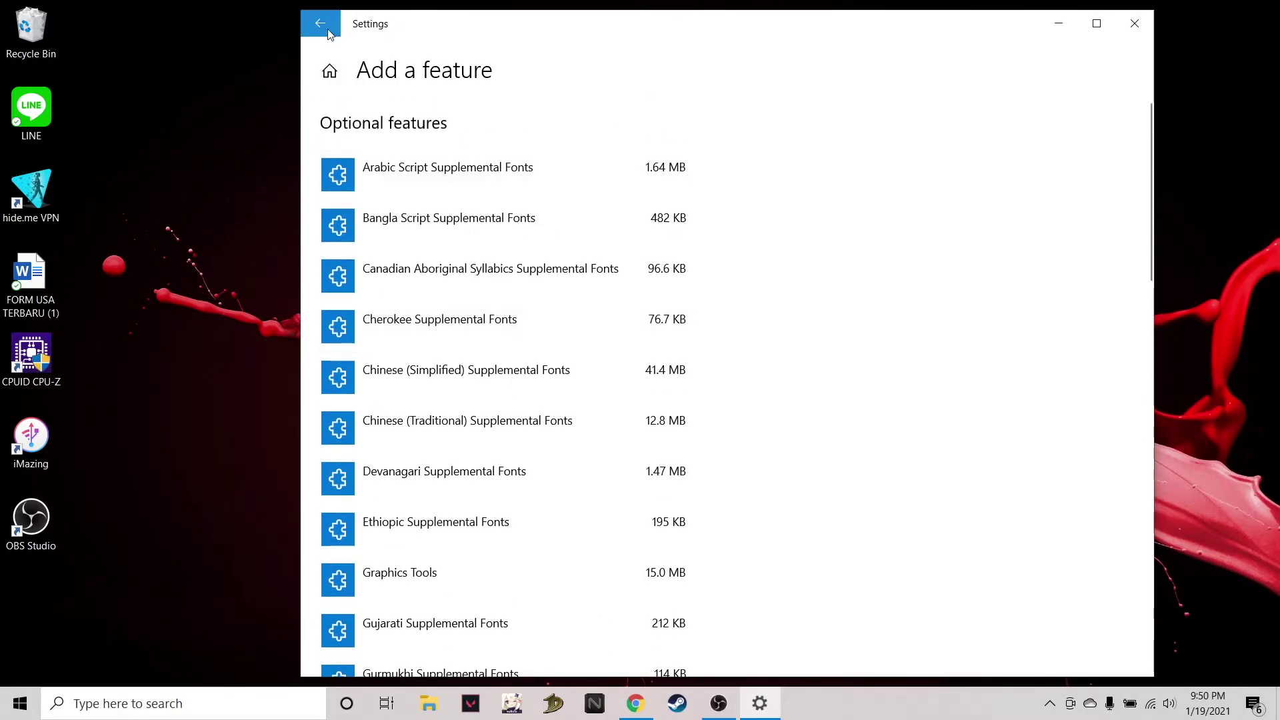
# Confirm SNMP appears in the installed Optional features list, then close Settings.
pyautogui.click(323, 61)
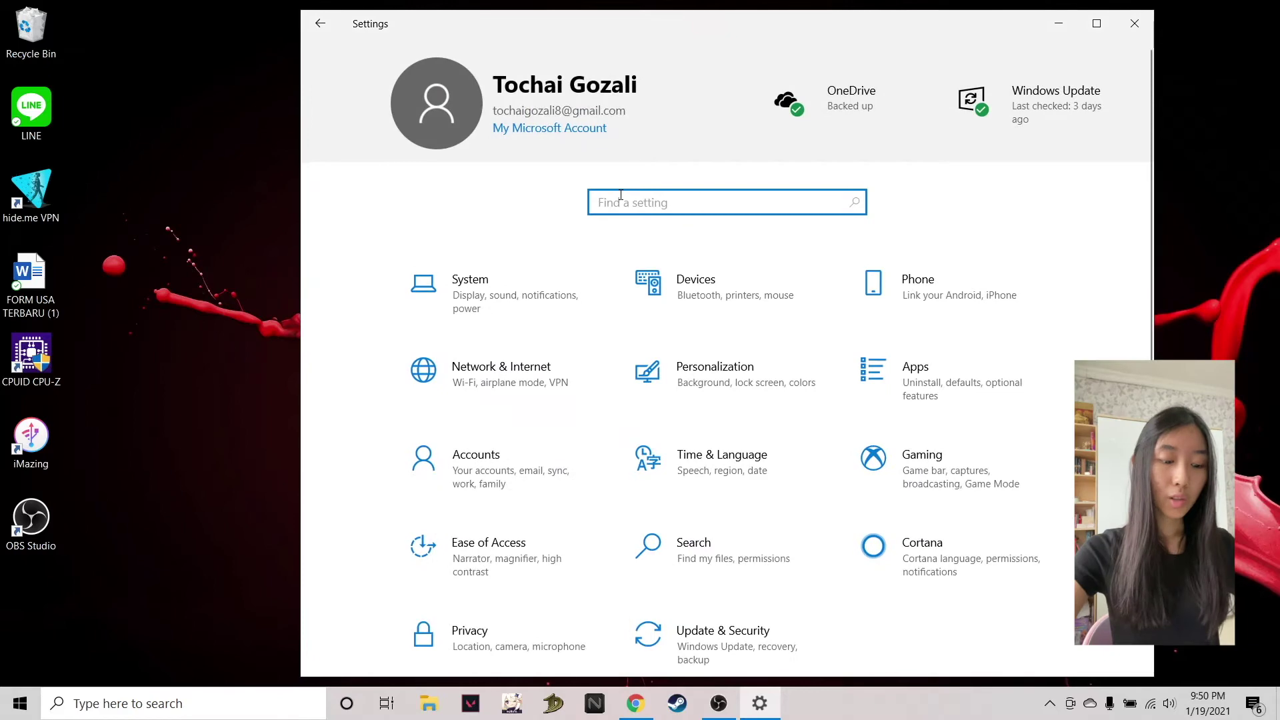
pyautogui.write('apps')
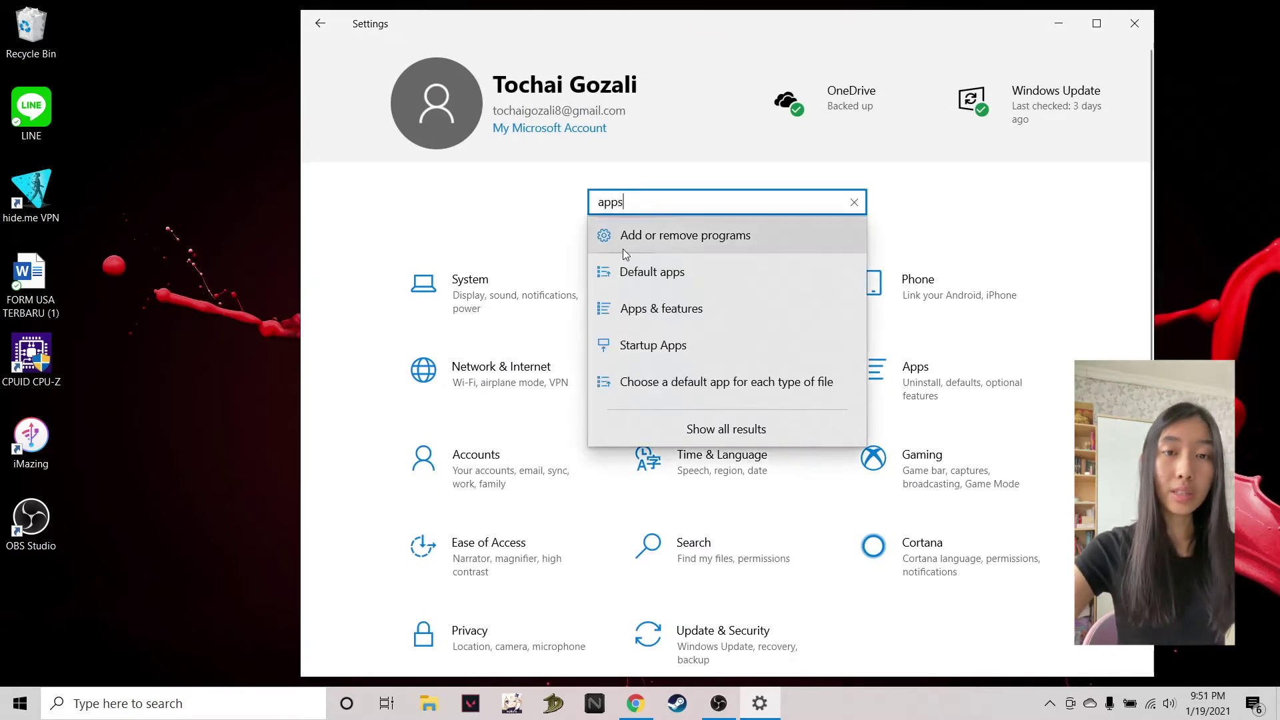
pyautogui.click(646, 310)
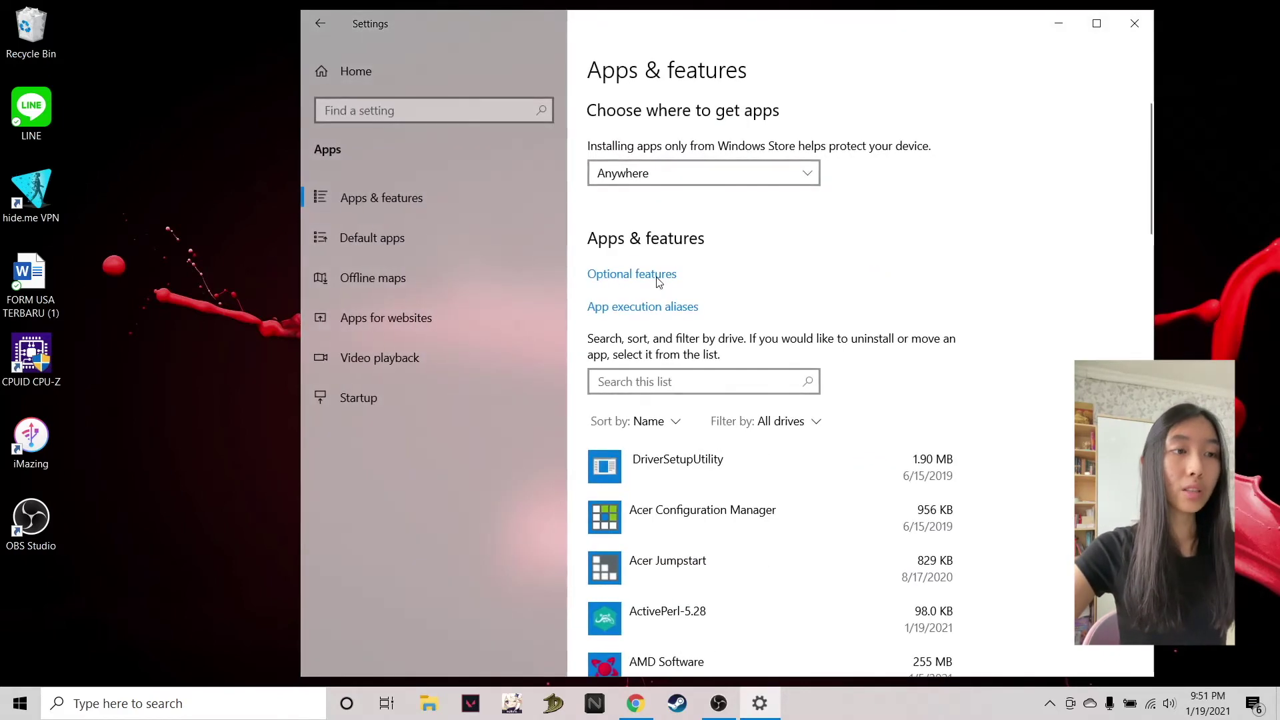
pyautogui.click(658, 279)
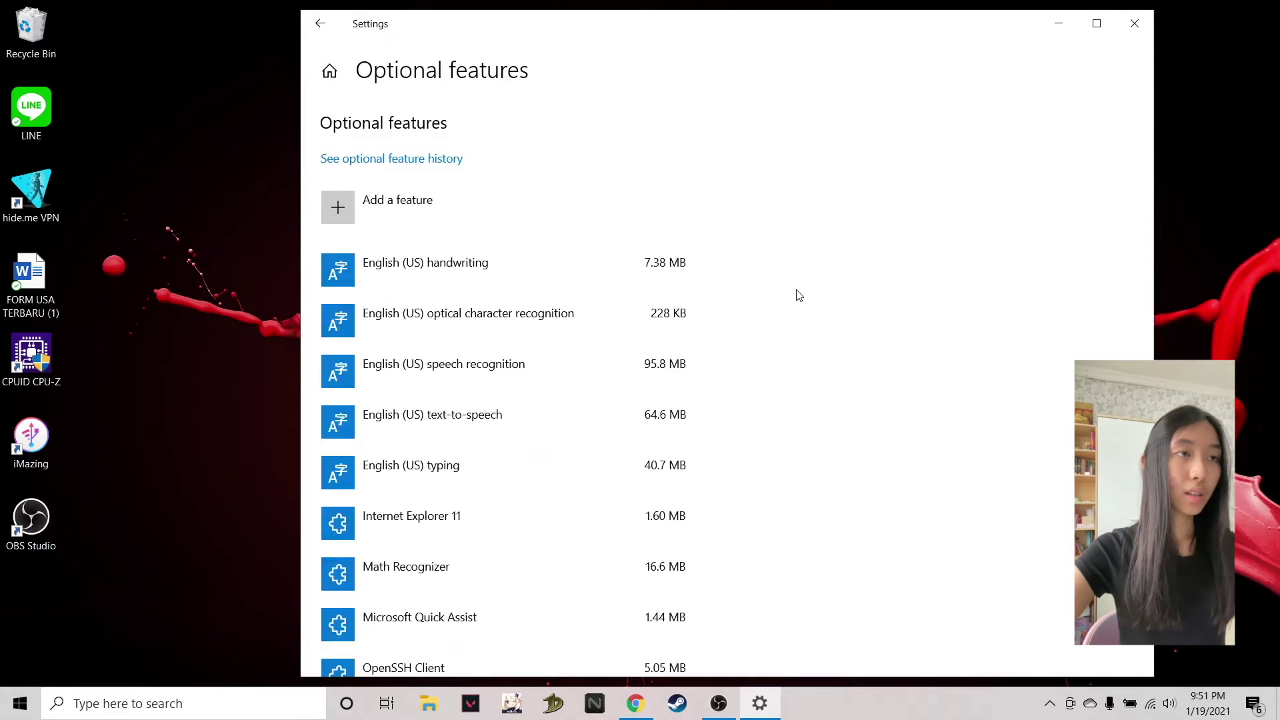
pyautogui.scroll(-4, 527, 291)
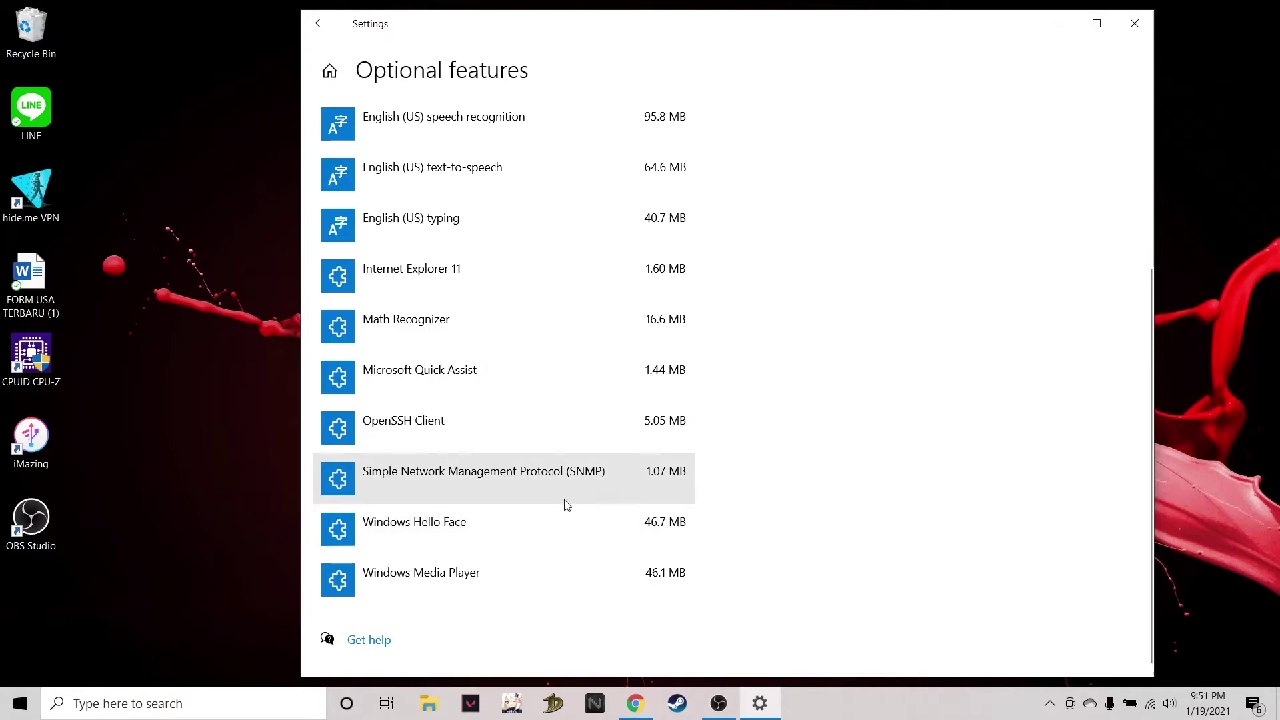
pyautogui.click(560, 475)
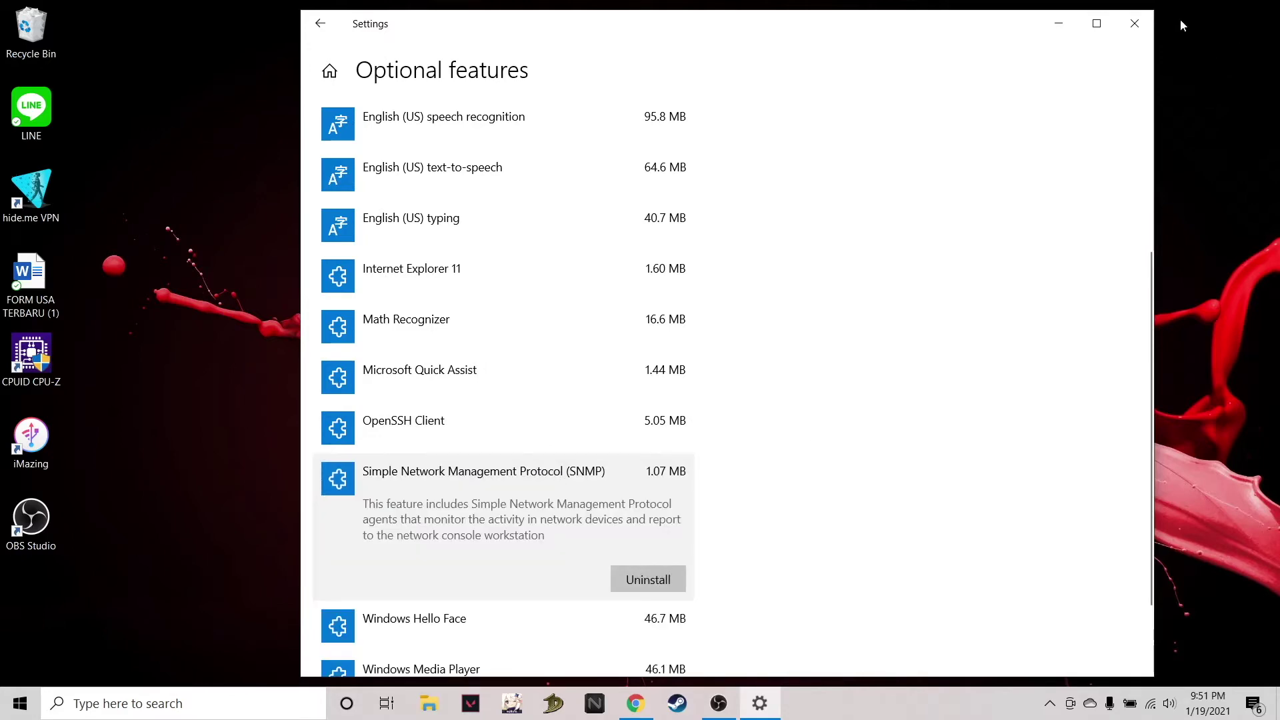
pyautogui.click(1127, 24)
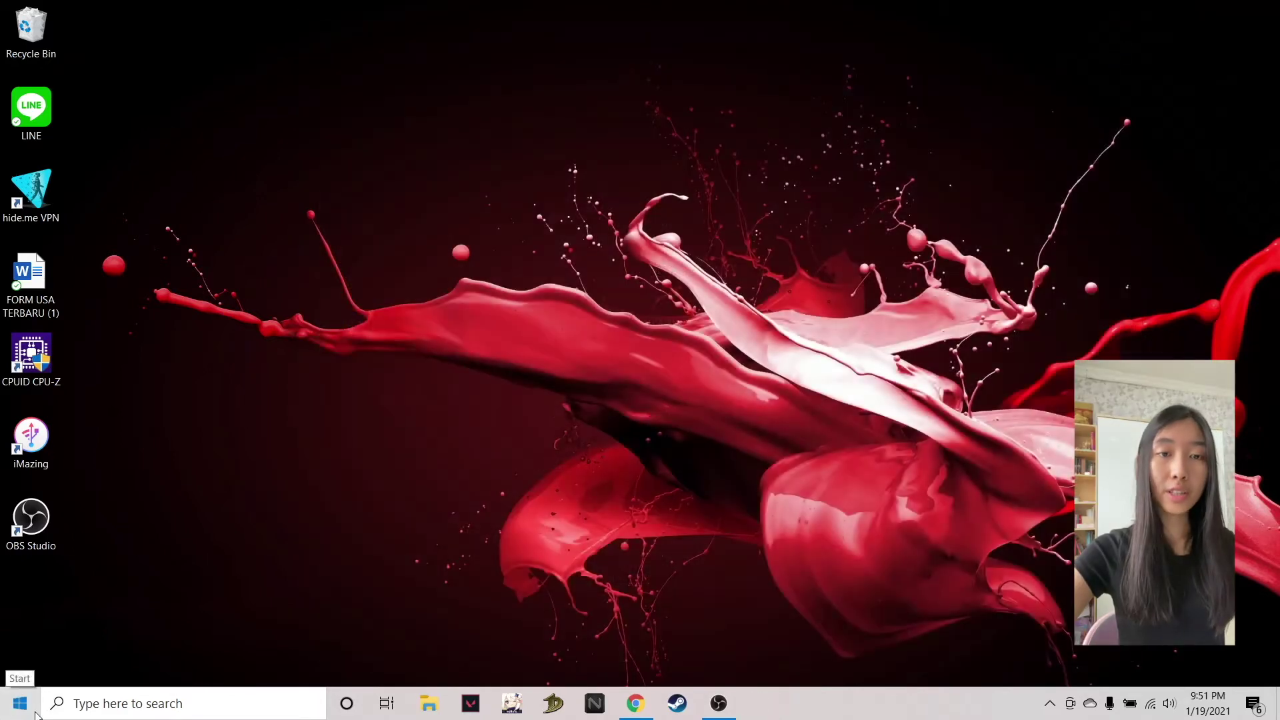
# Search 'serv' from the Start menu and launch the Services console.
pyautogui.click(34, 715)
pyautogui.click(97, 710)
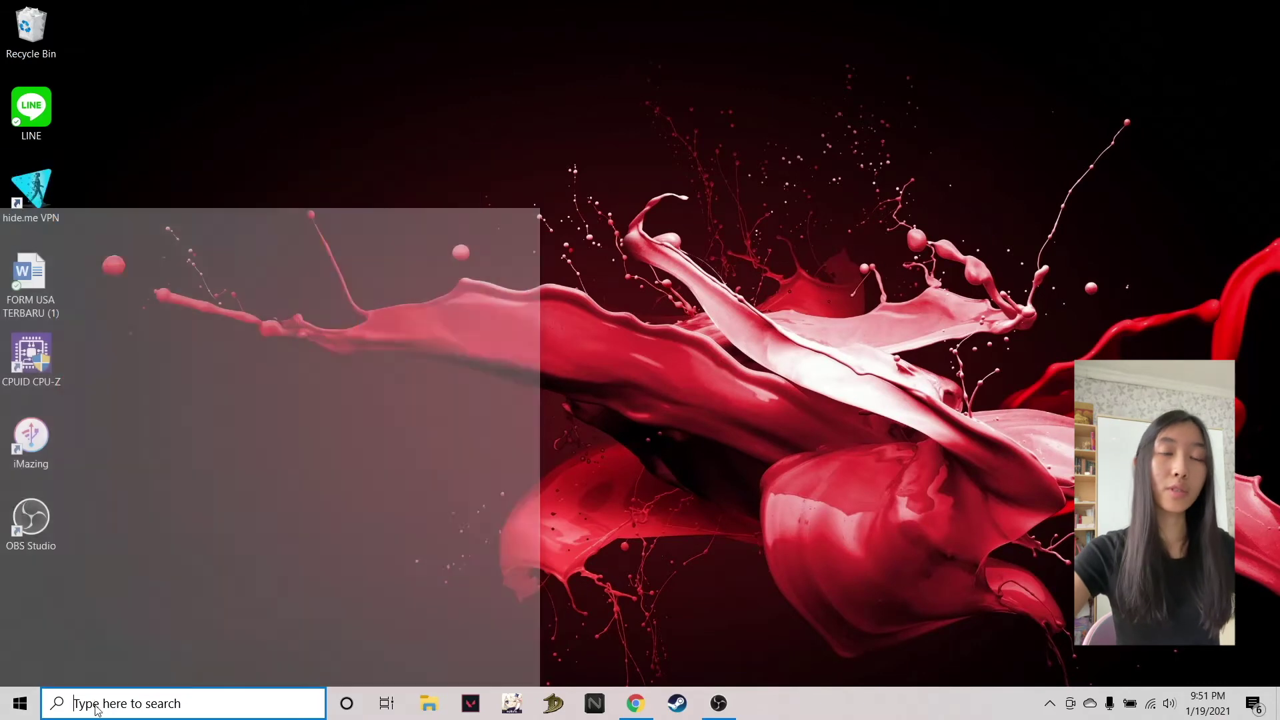
pyautogui.write('serv')
pyautogui.click(143, 257)
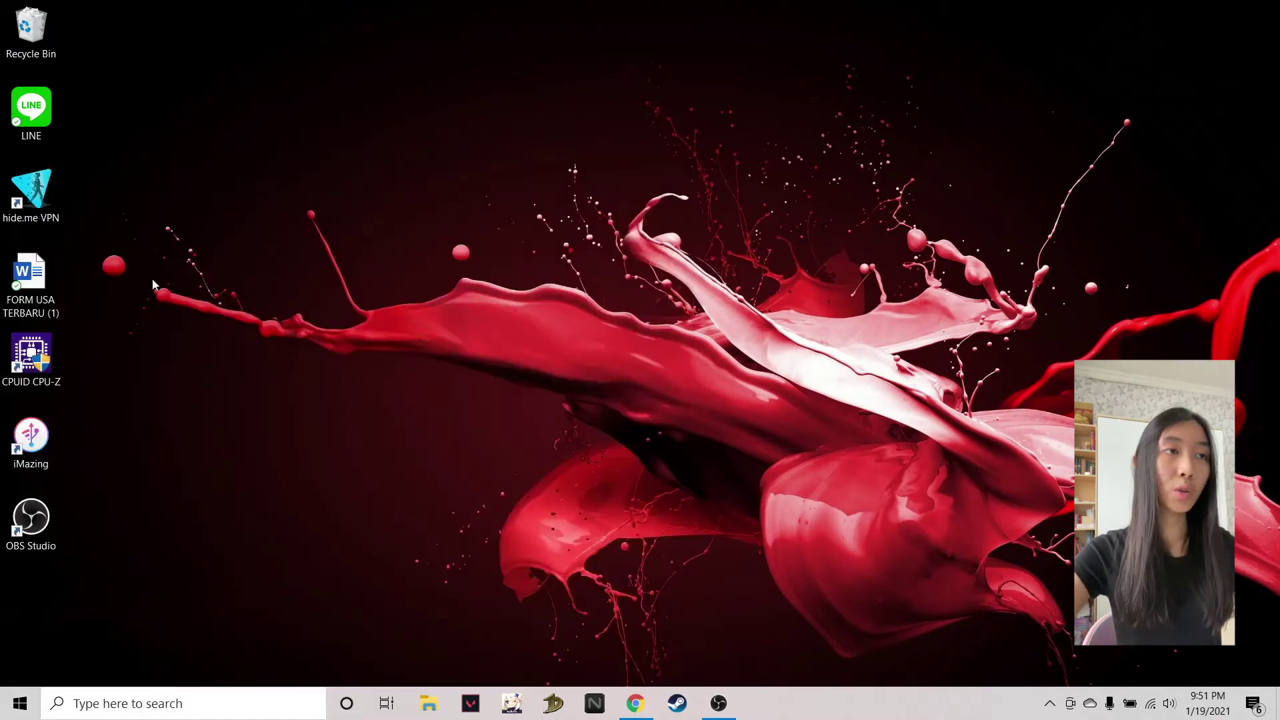
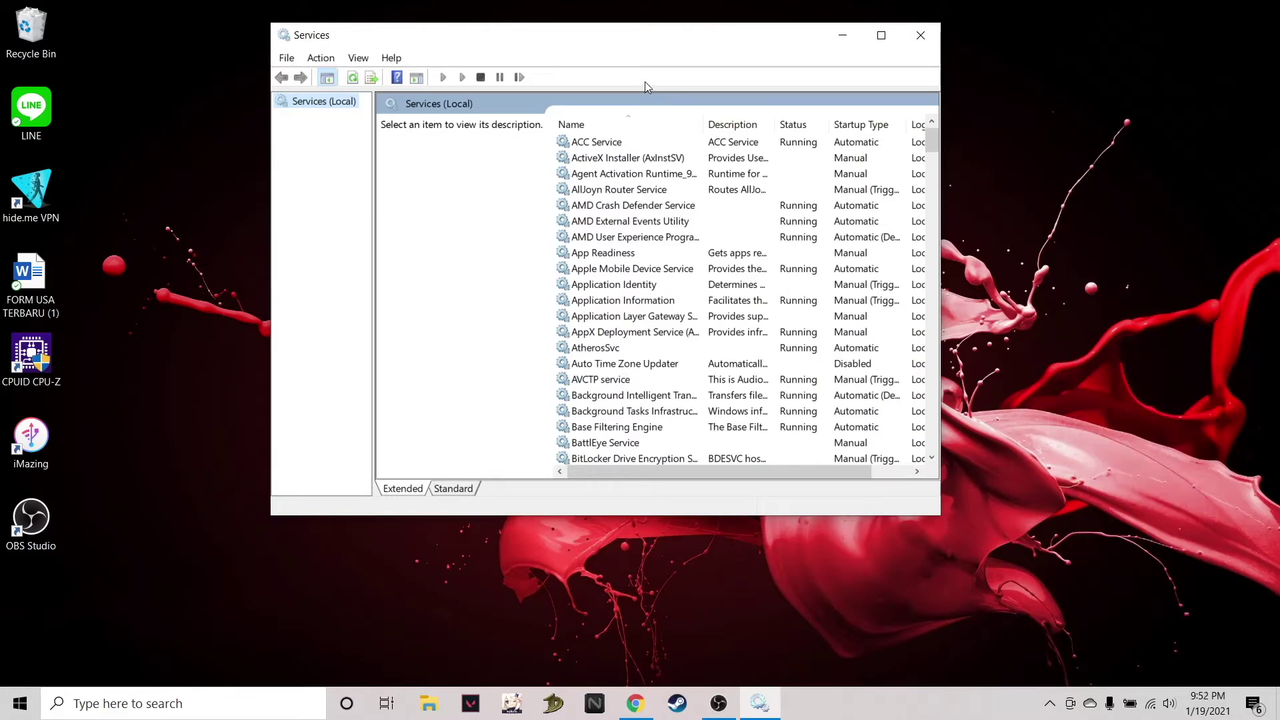
# Open SNMP Service's Properties from the Services list, showing it running with Automatic startup.
pyautogui.scroll(-3, 634, 246)
pyautogui.scroll(-10, 643, 257)
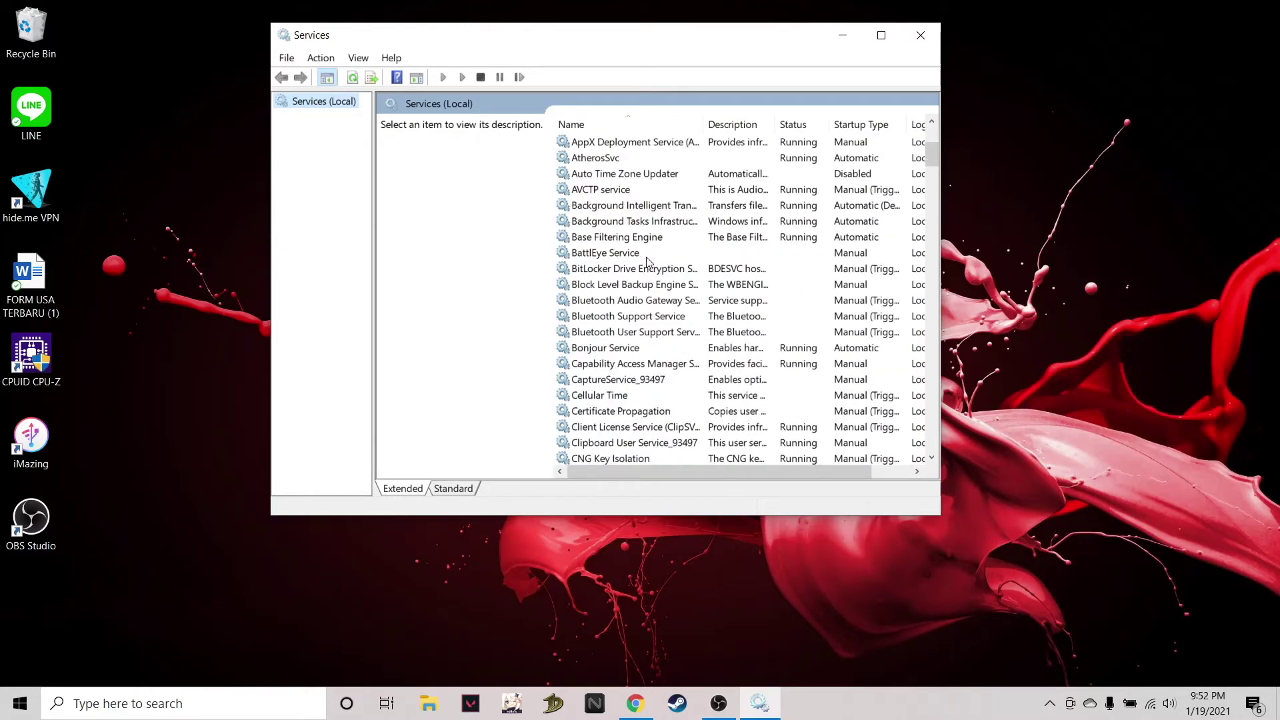
pyautogui.scroll(-13, 654, 268)
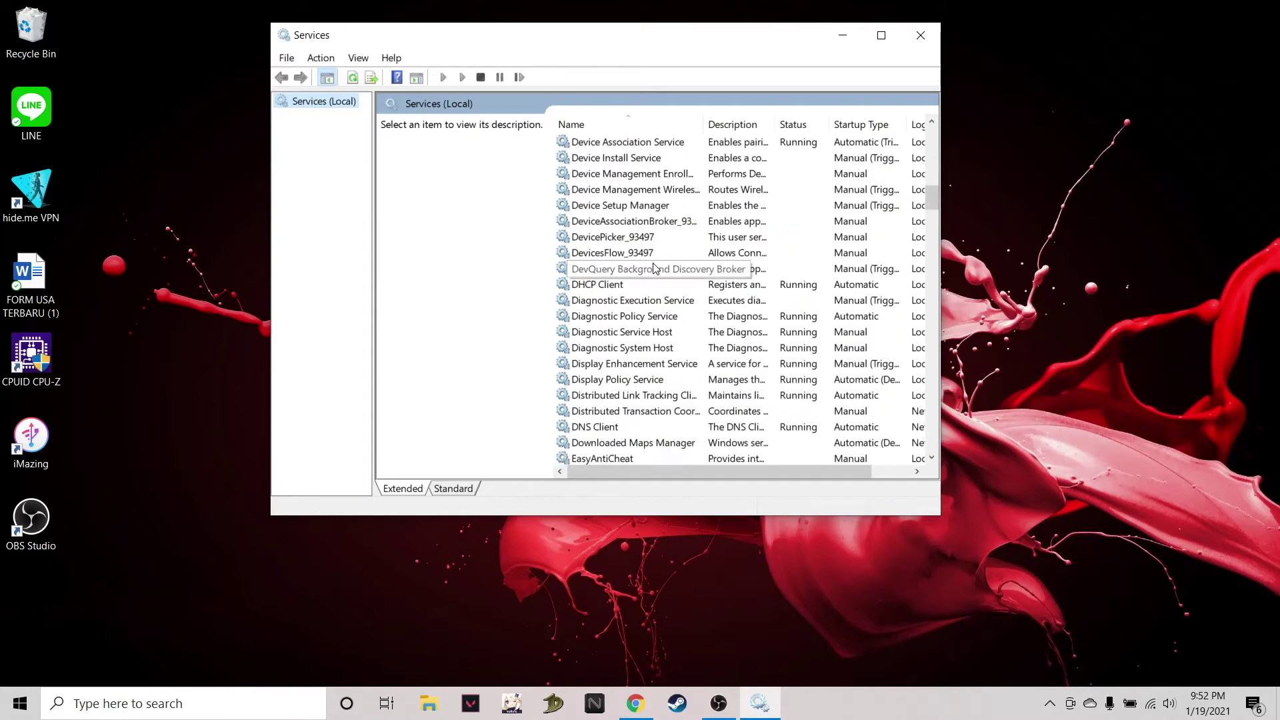
pyautogui.scroll(-20, 654, 268)
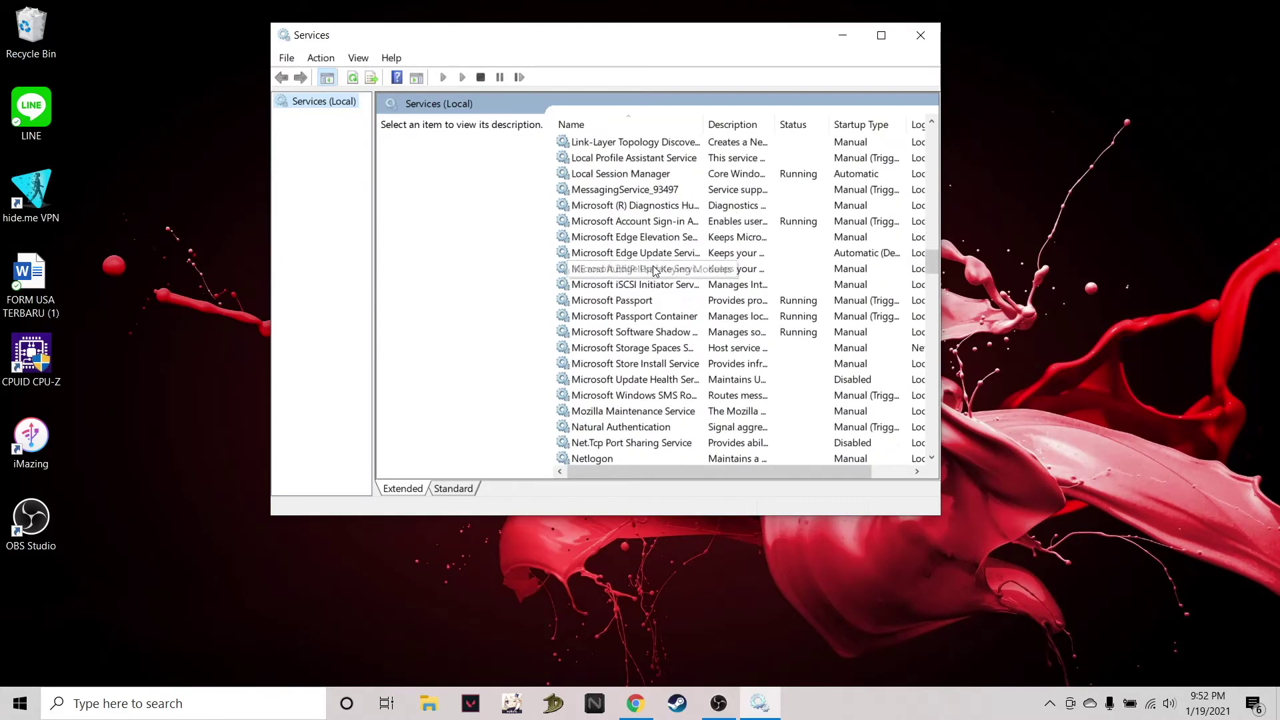
pyautogui.scroll(-9, 653, 301)
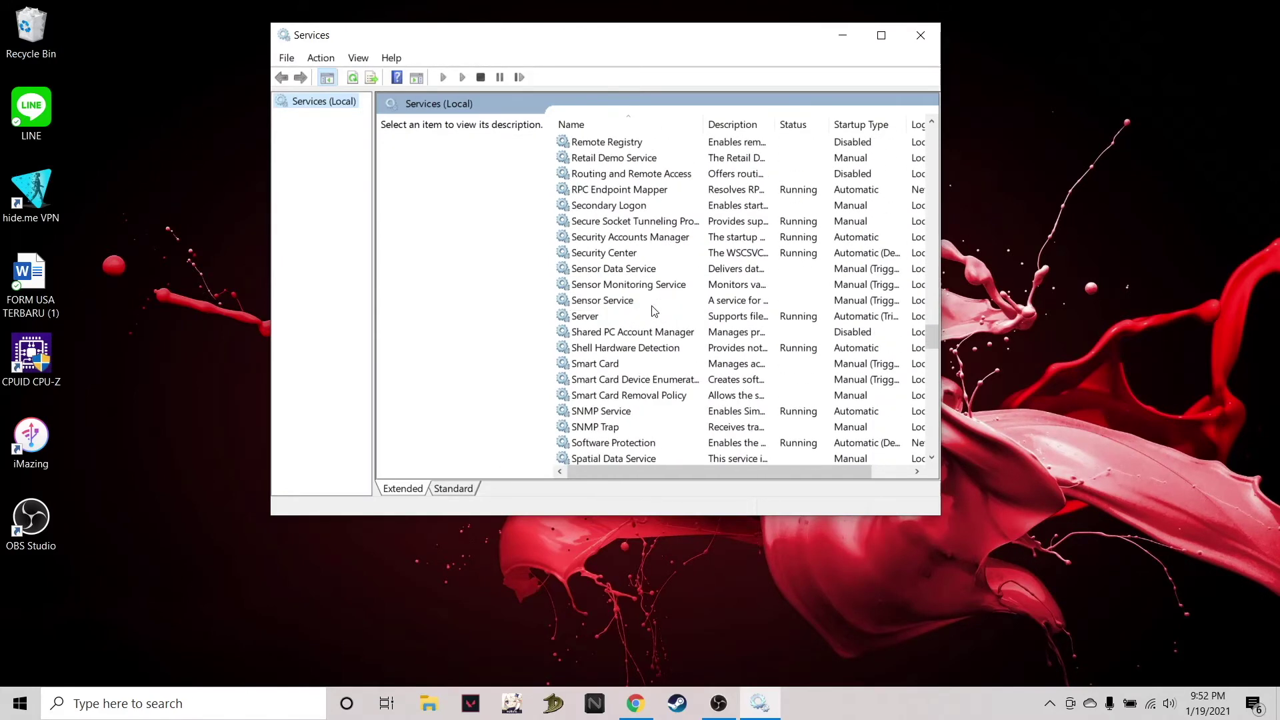
pyautogui.scroll(1, 631, 293)
pyautogui.click(618, 269)
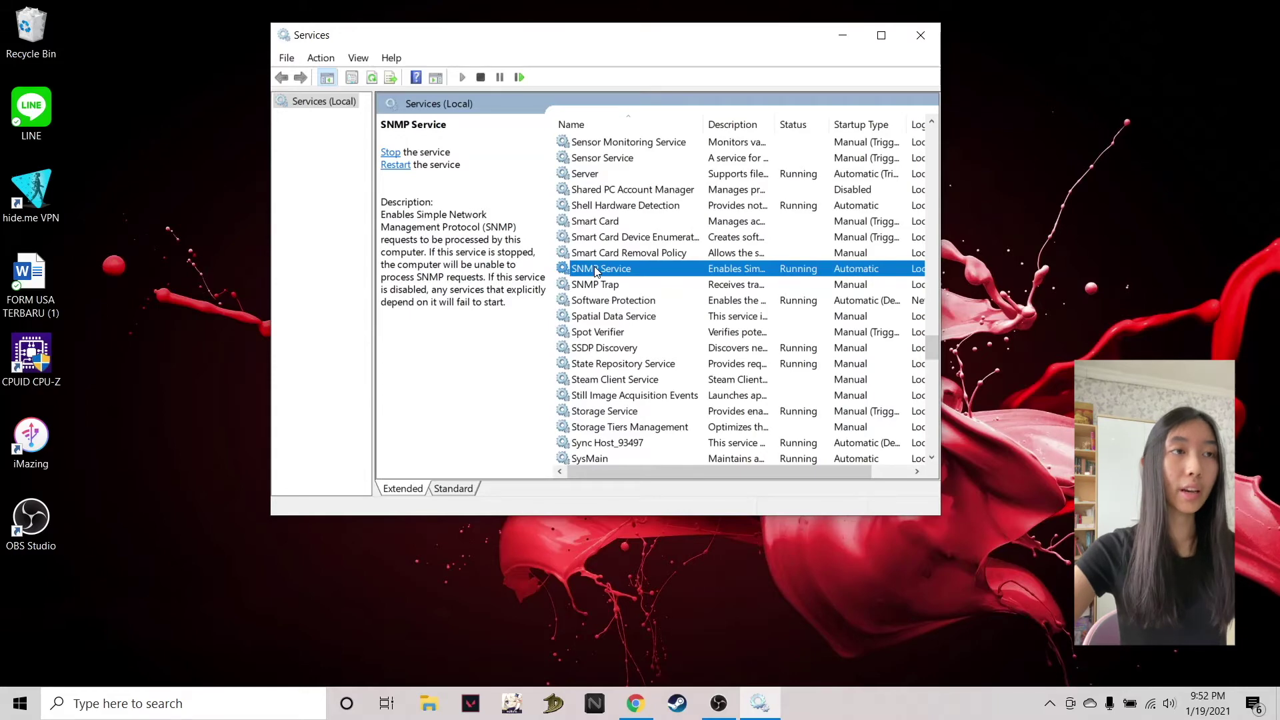
pyautogui.doubleClick(596, 270)
pyautogui.moveTo(623, 79); pyautogui.dragTo(696, 106)
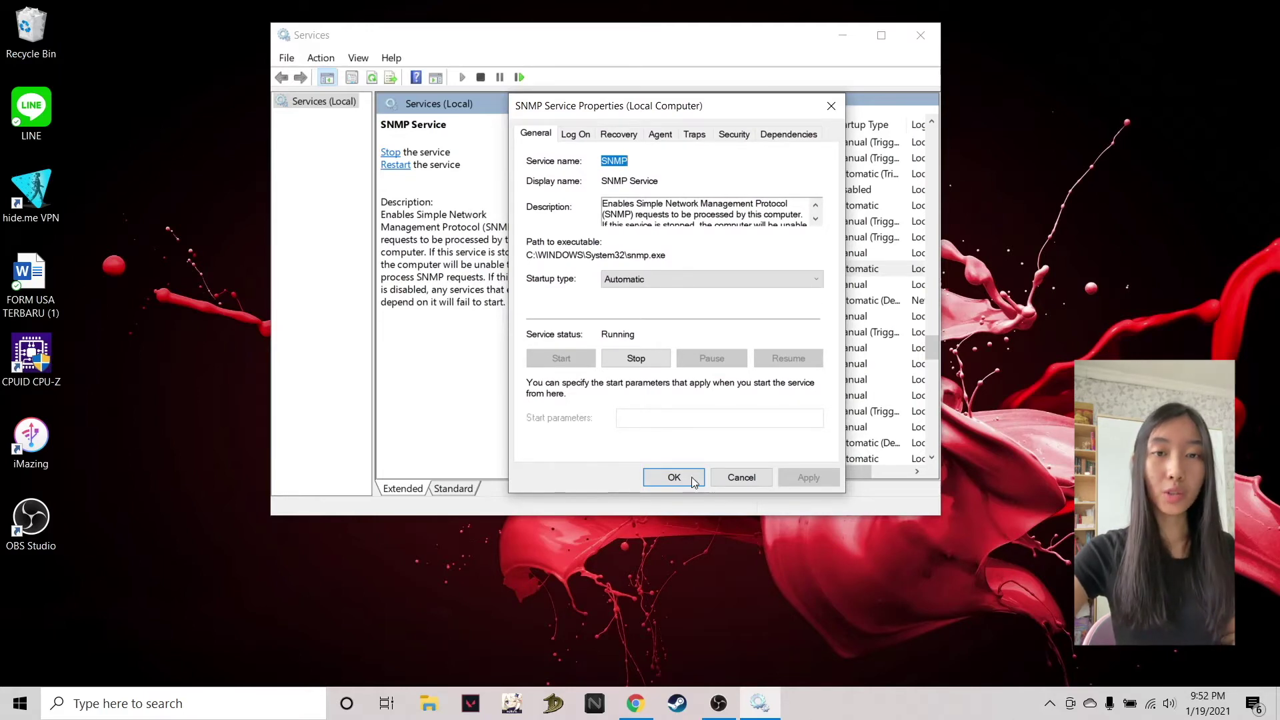
# On the Traps tab, add 'public' to the trap community names.
pyautogui.click(695, 137)
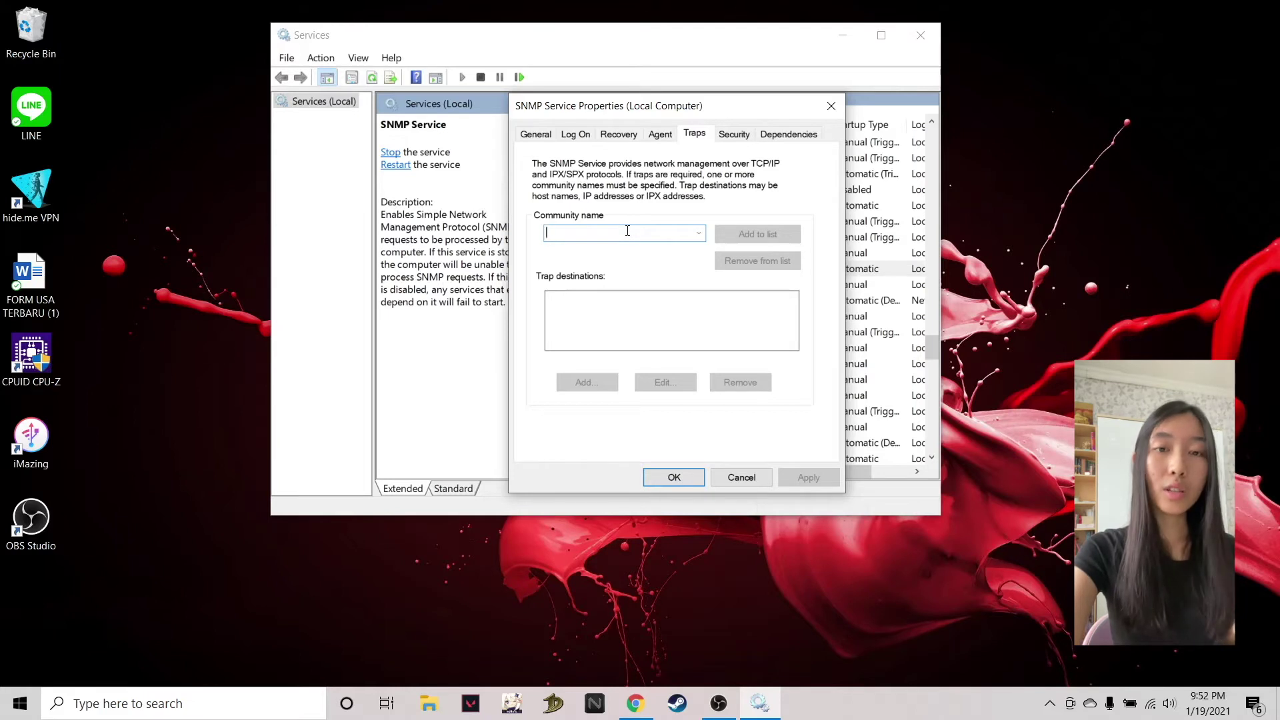
pyautogui.write('public')
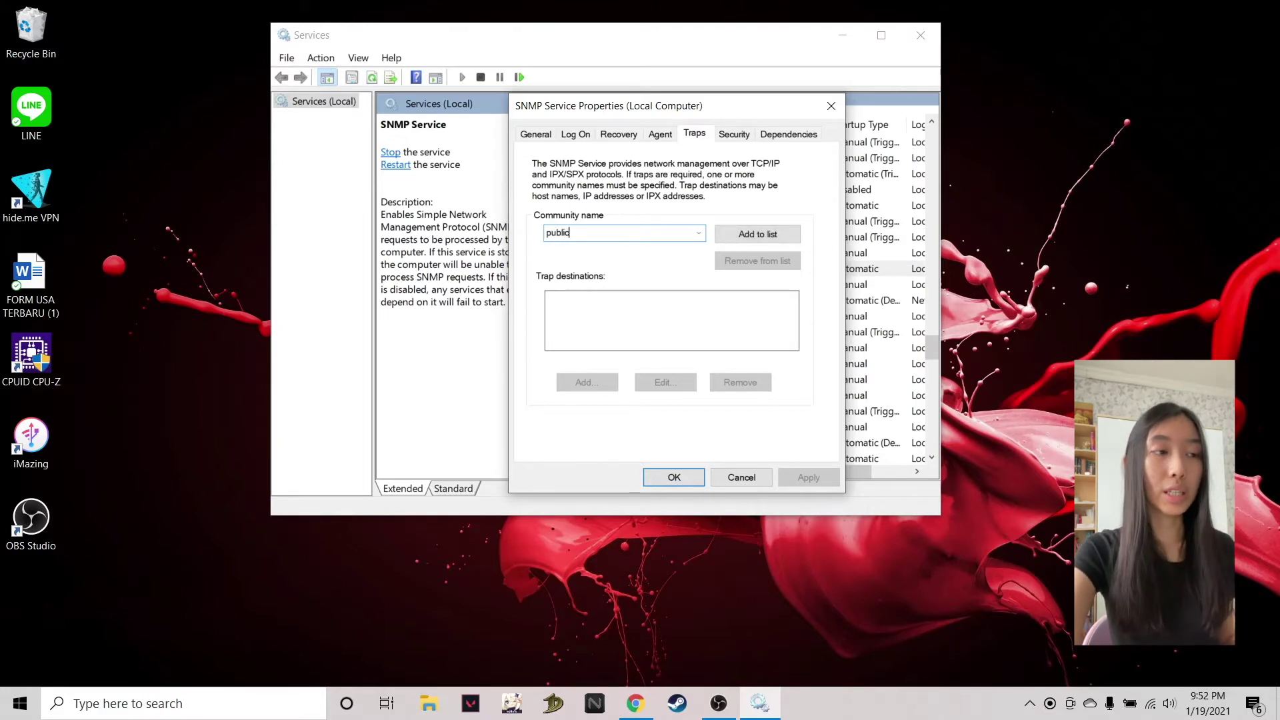
pyautogui.click(760, 231)
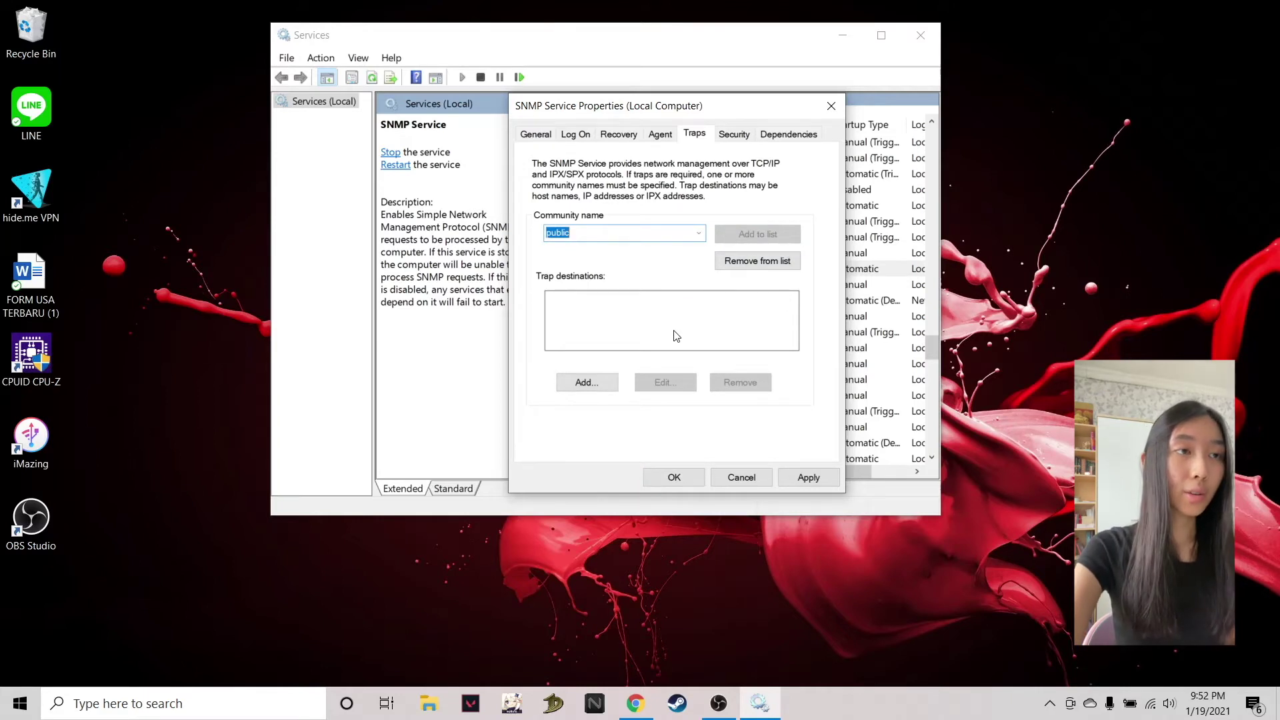
pyautogui.click(693, 335)
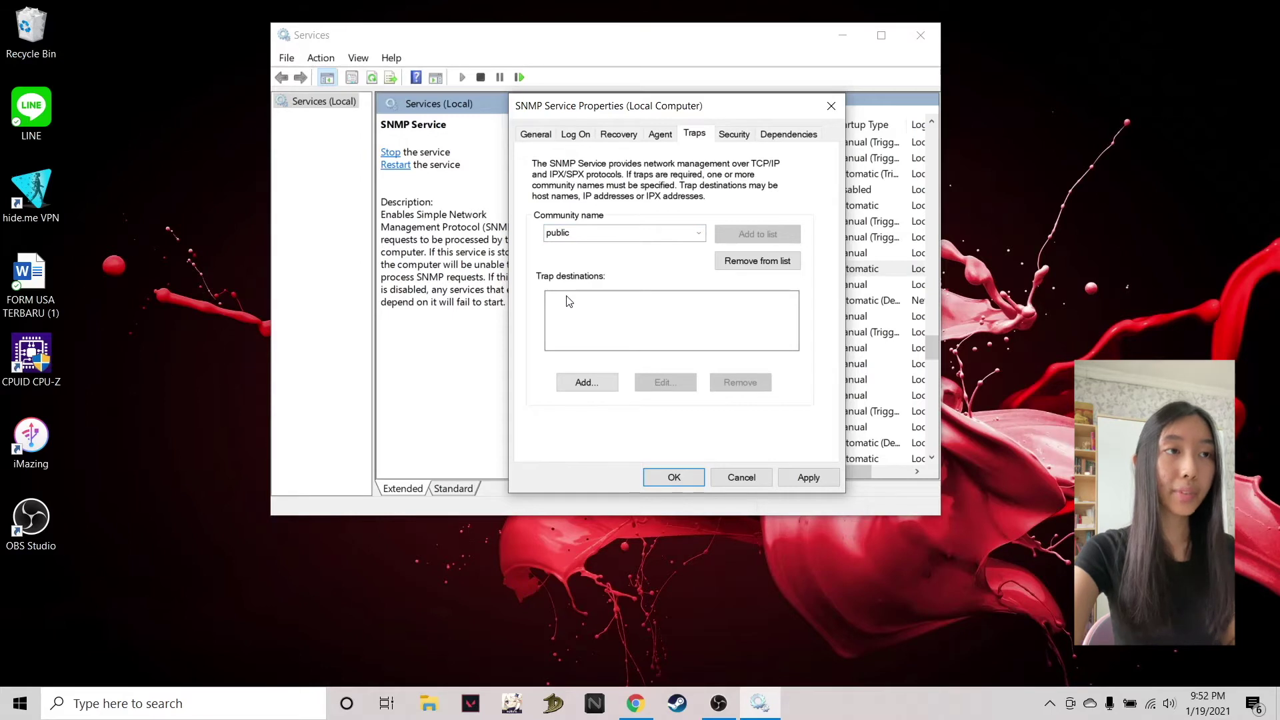
# Add 127.0.0.1 as a trap destination and apply the trap settings.
pyautogui.click(588, 383)
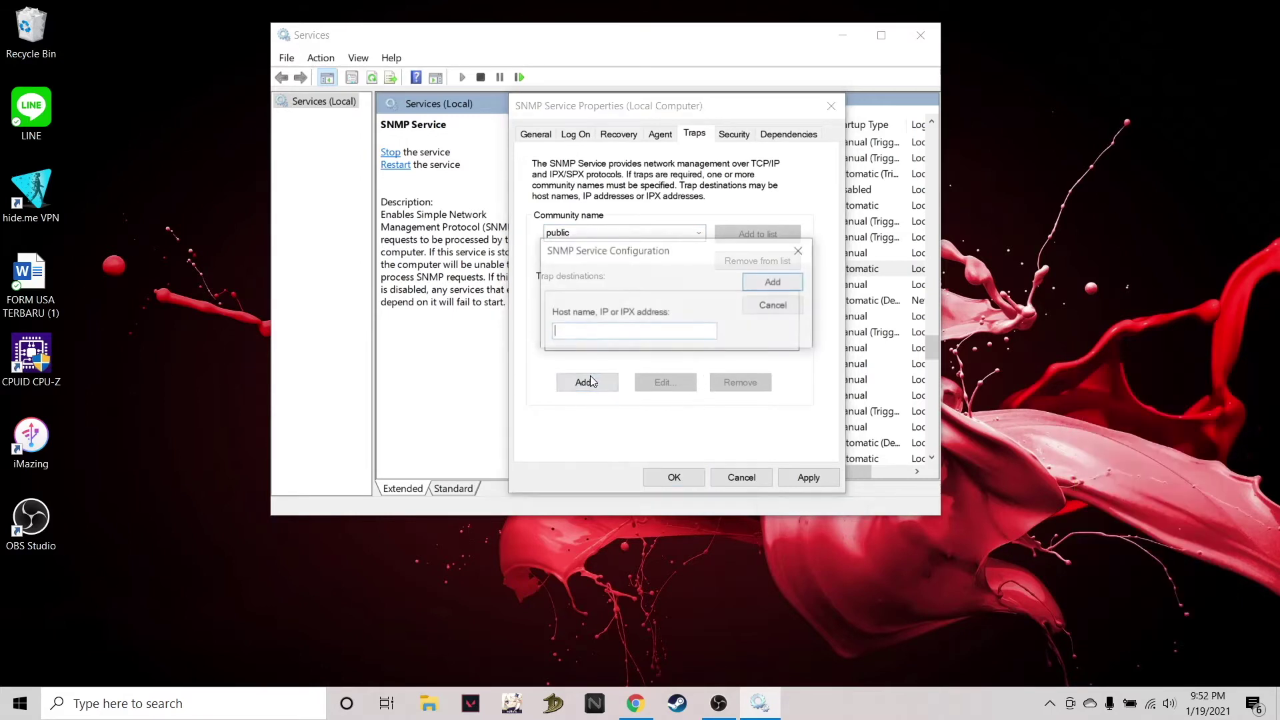
pyautogui.write('127.0')
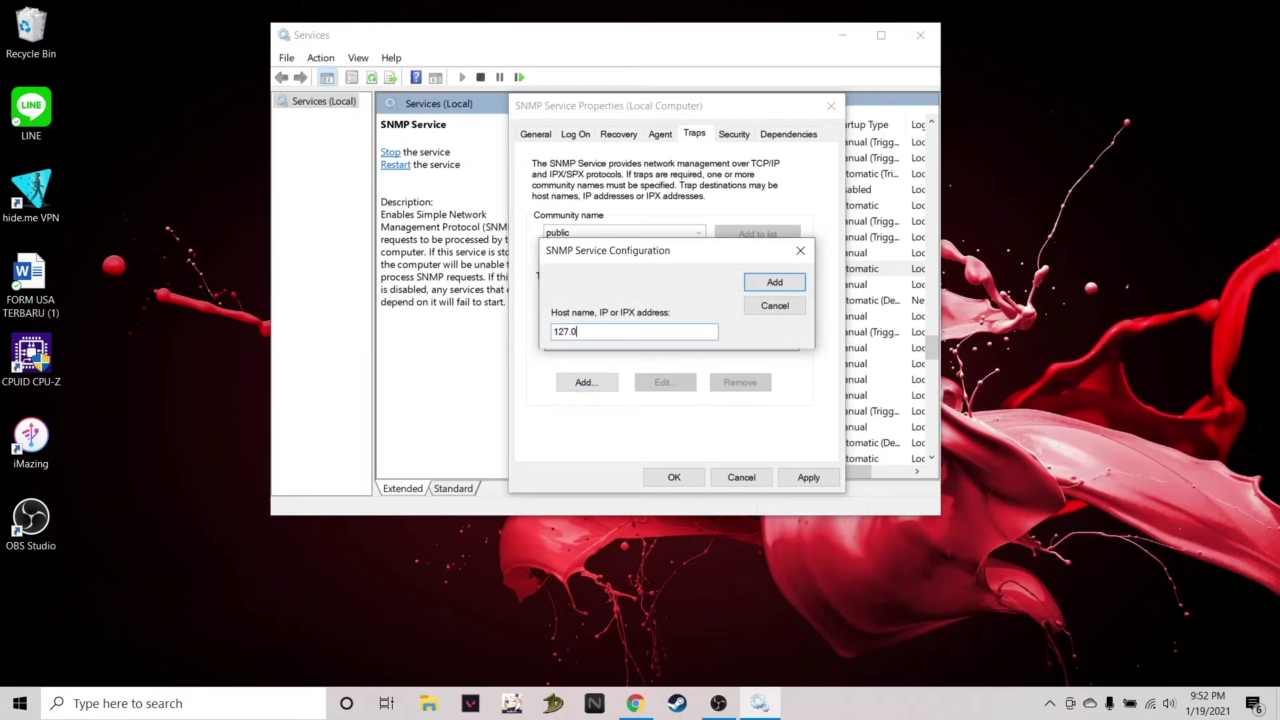
pyautogui.write('.0.1')
pyautogui.press('Return')
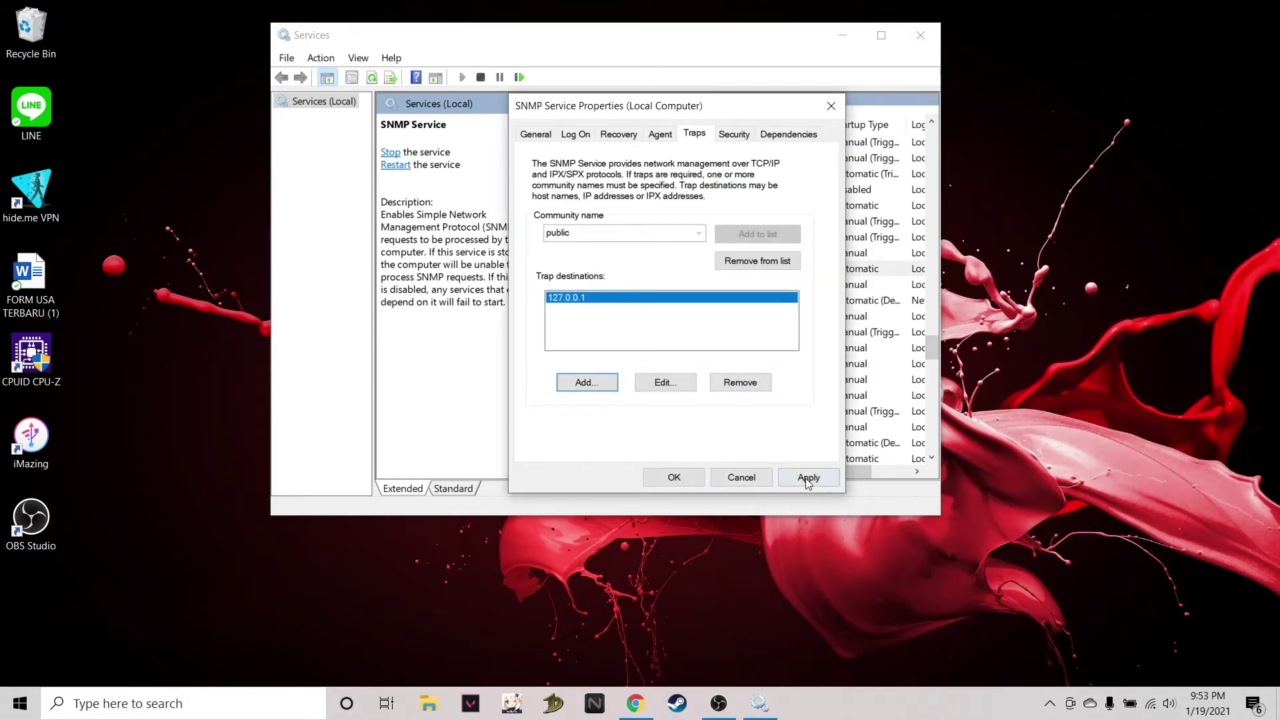
pyautogui.click(808, 479)
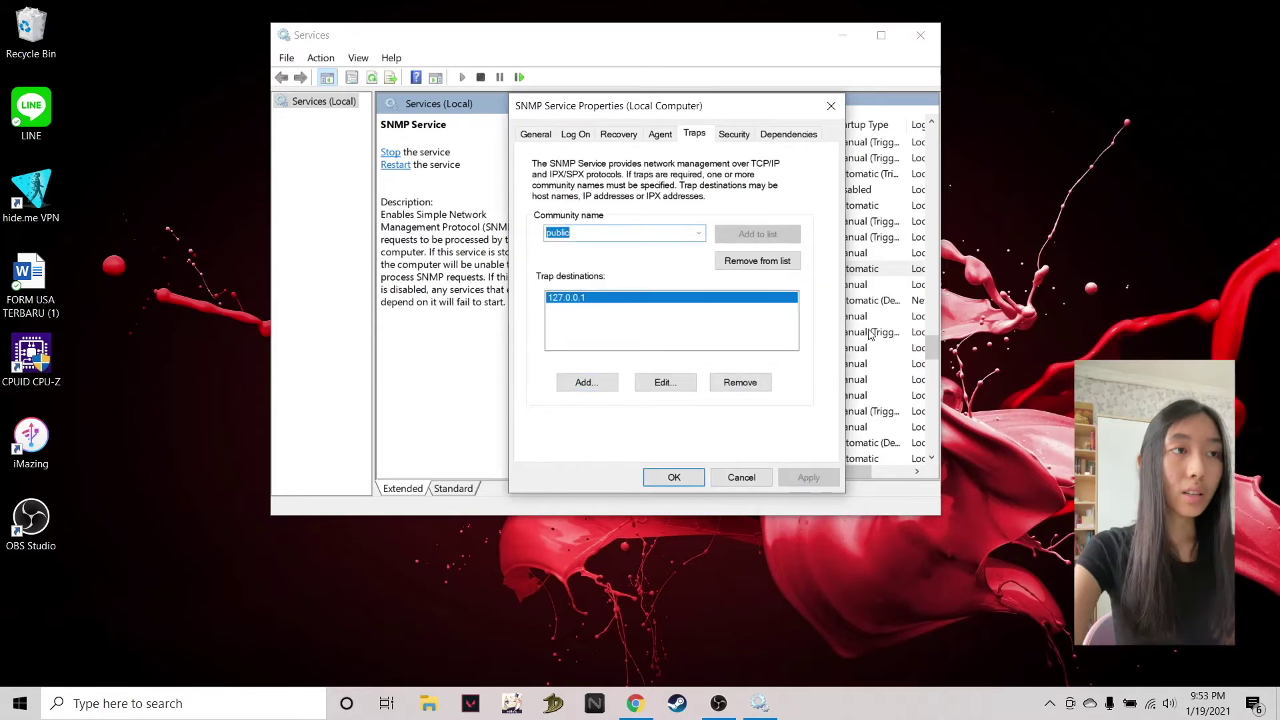
# Accept the 'public' community with READ ONLY rights on the Security tab, then apply and close.
pyautogui.click(733, 137)
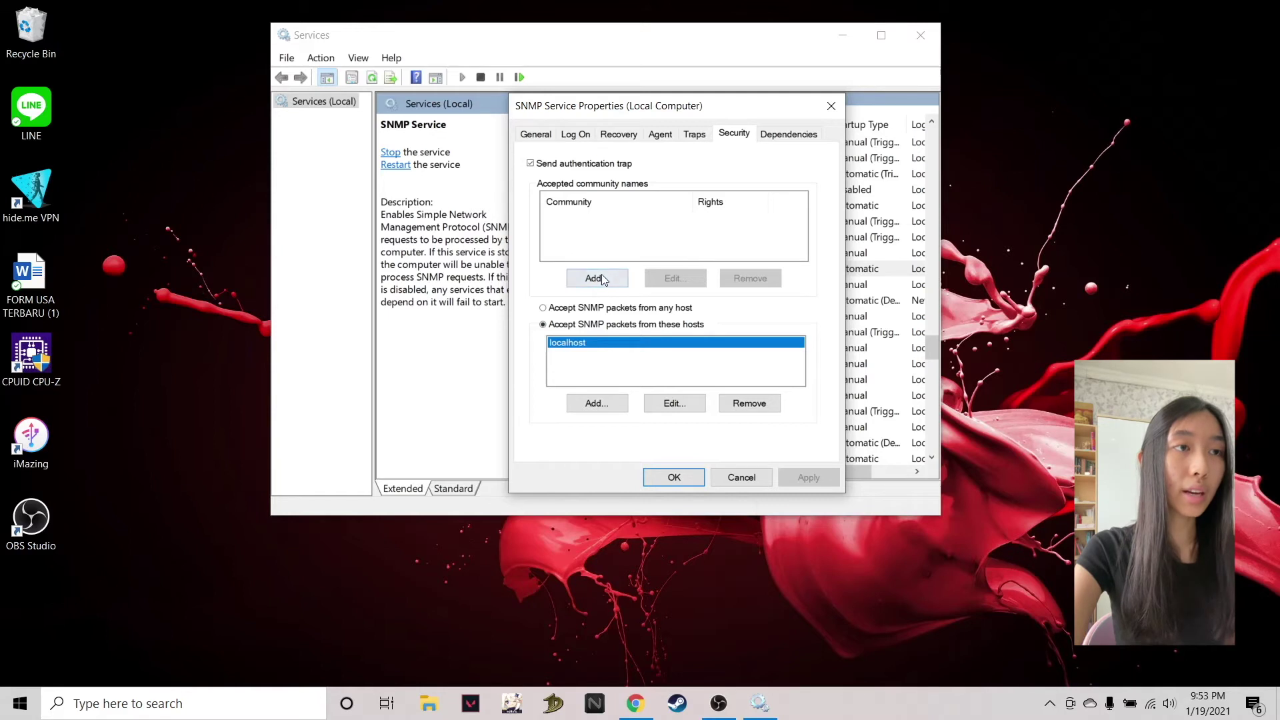
pyautogui.click(598, 278)
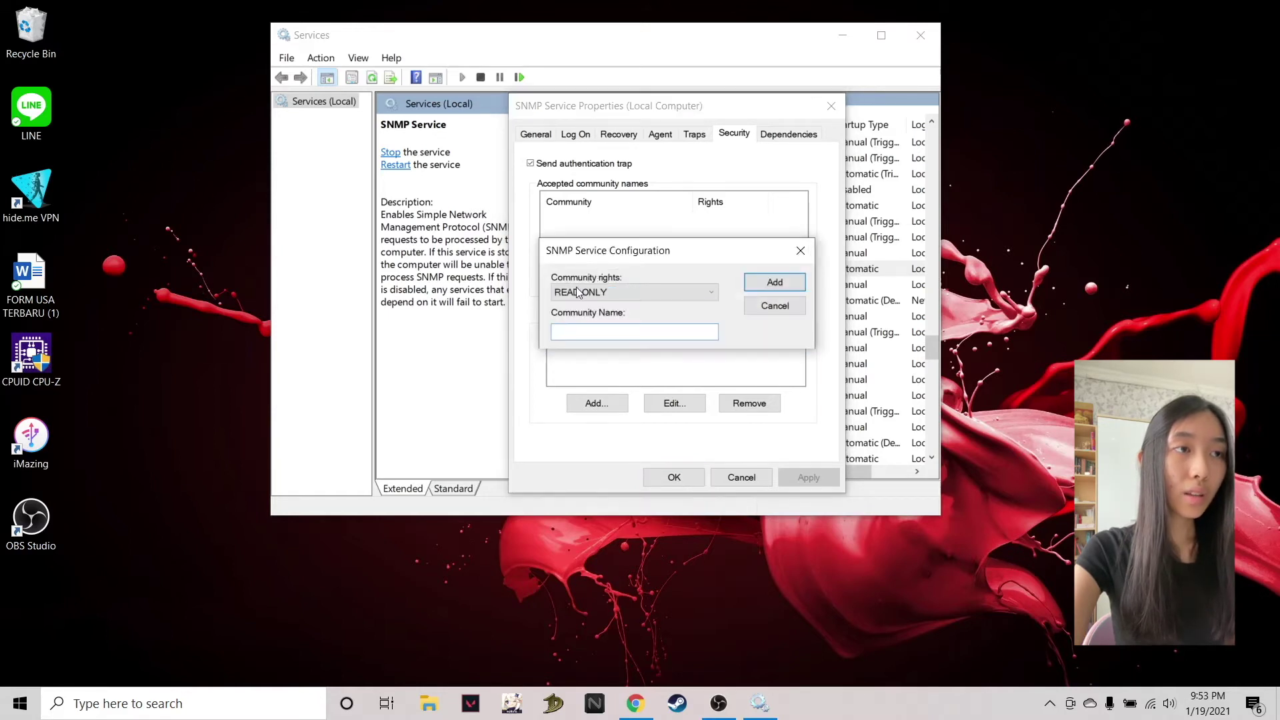
pyautogui.click(587, 330)
pyautogui.write('pulc')
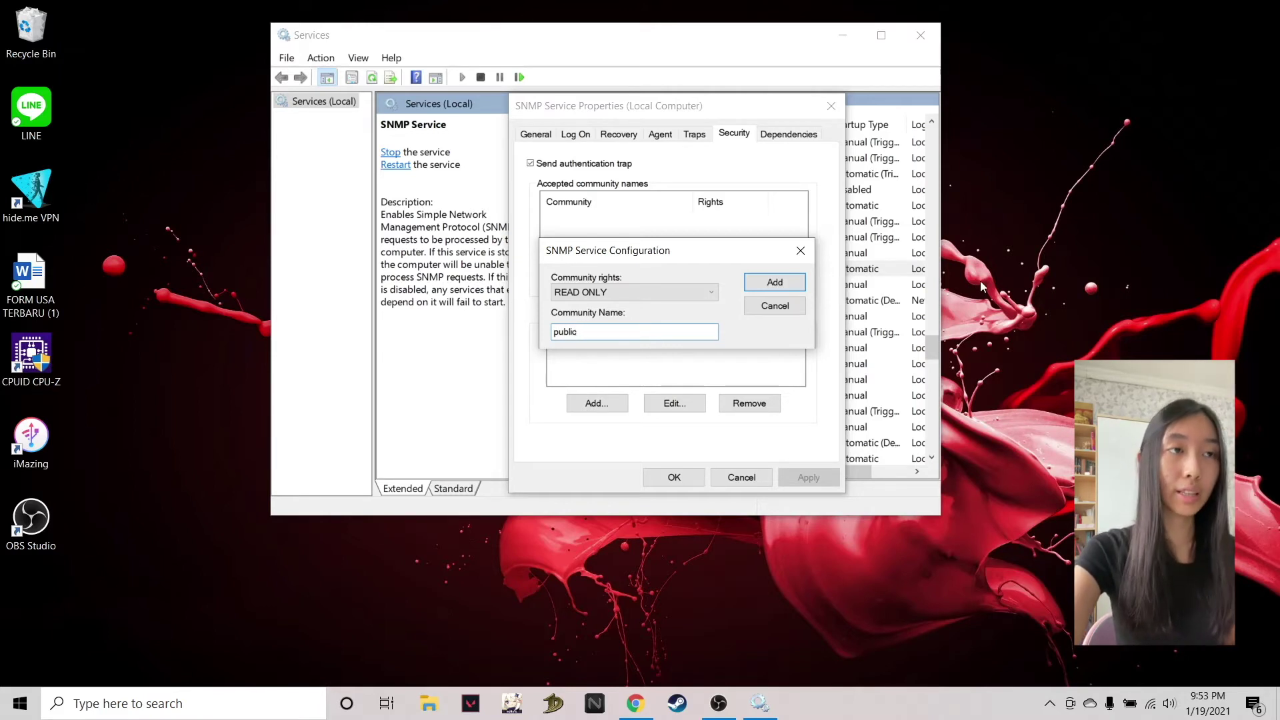
pyautogui.click(761, 285)
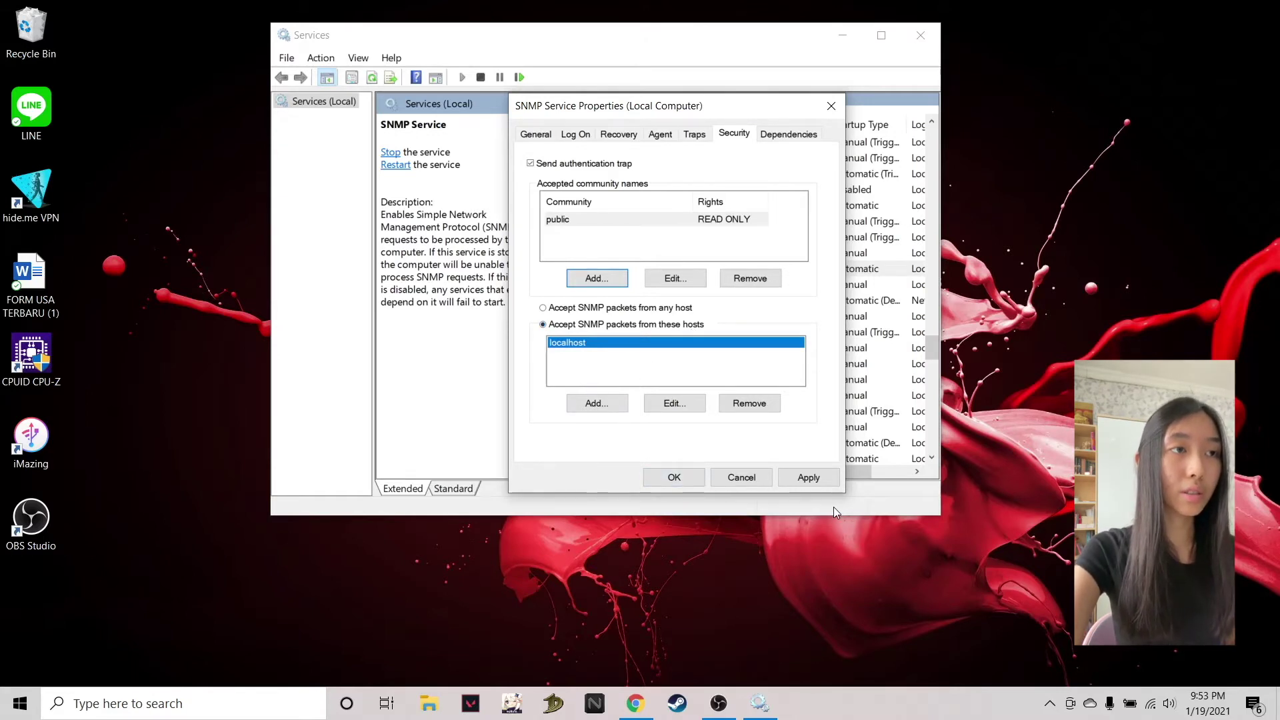
pyautogui.click(811, 480)
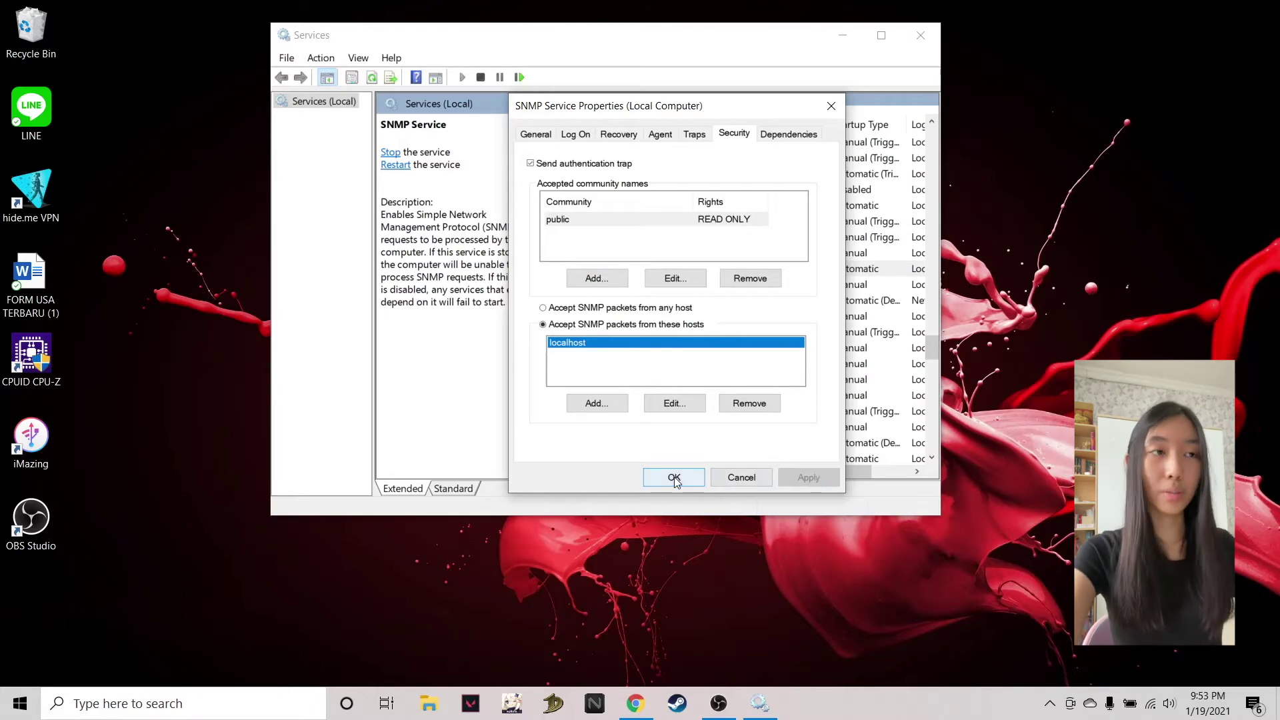
pyautogui.click(674, 477)
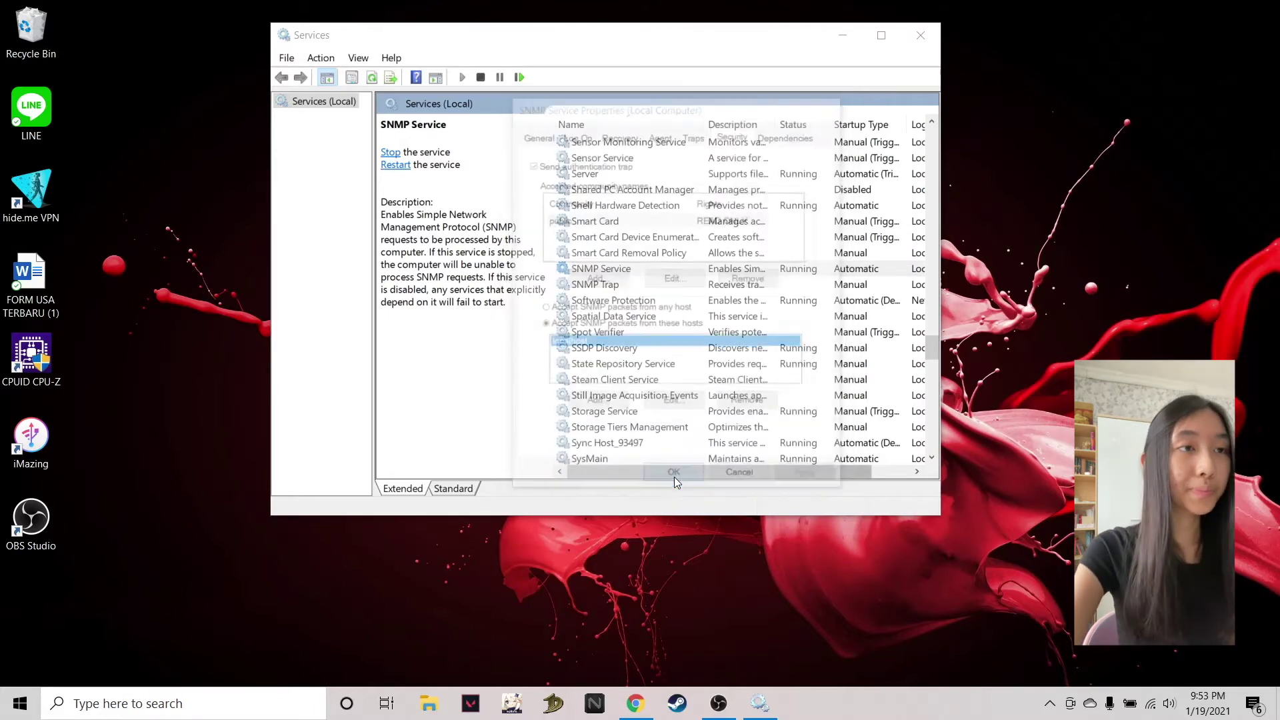
# Close Services, launch Command Prompt from the Start menu search, and begin a cd command.
pyautogui.click(919, 38)
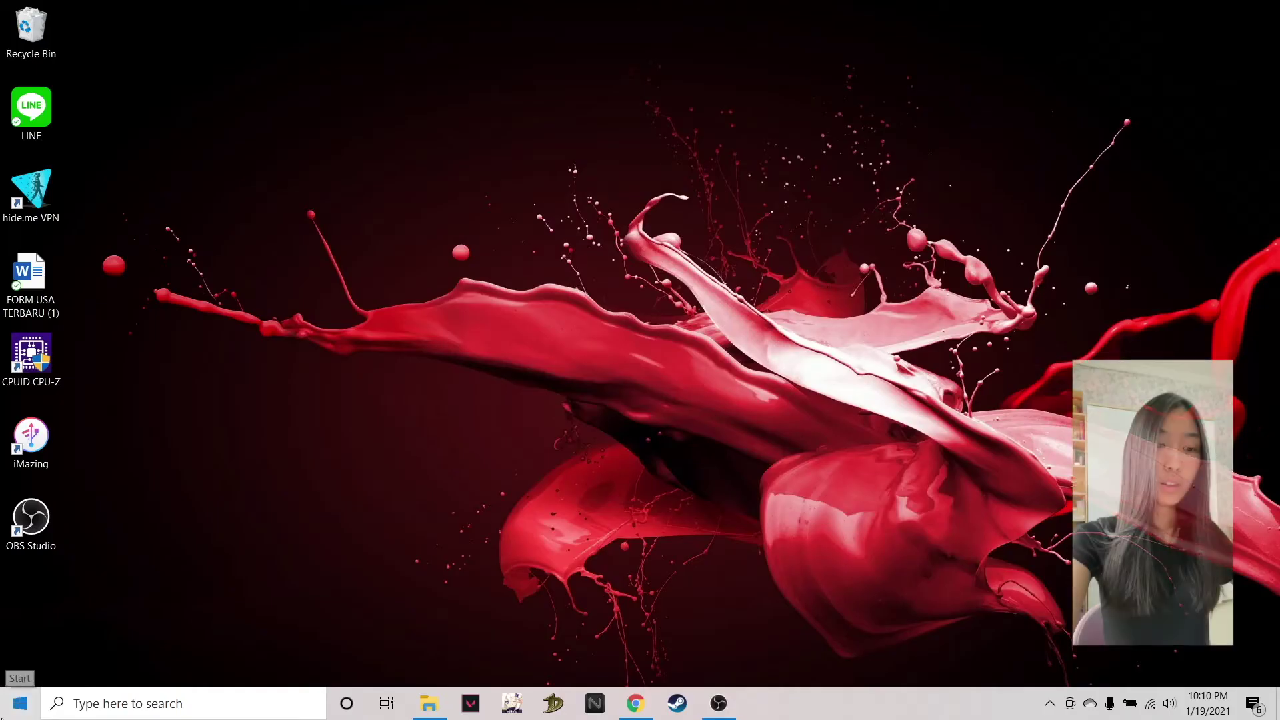
pyautogui.click(20, 703)
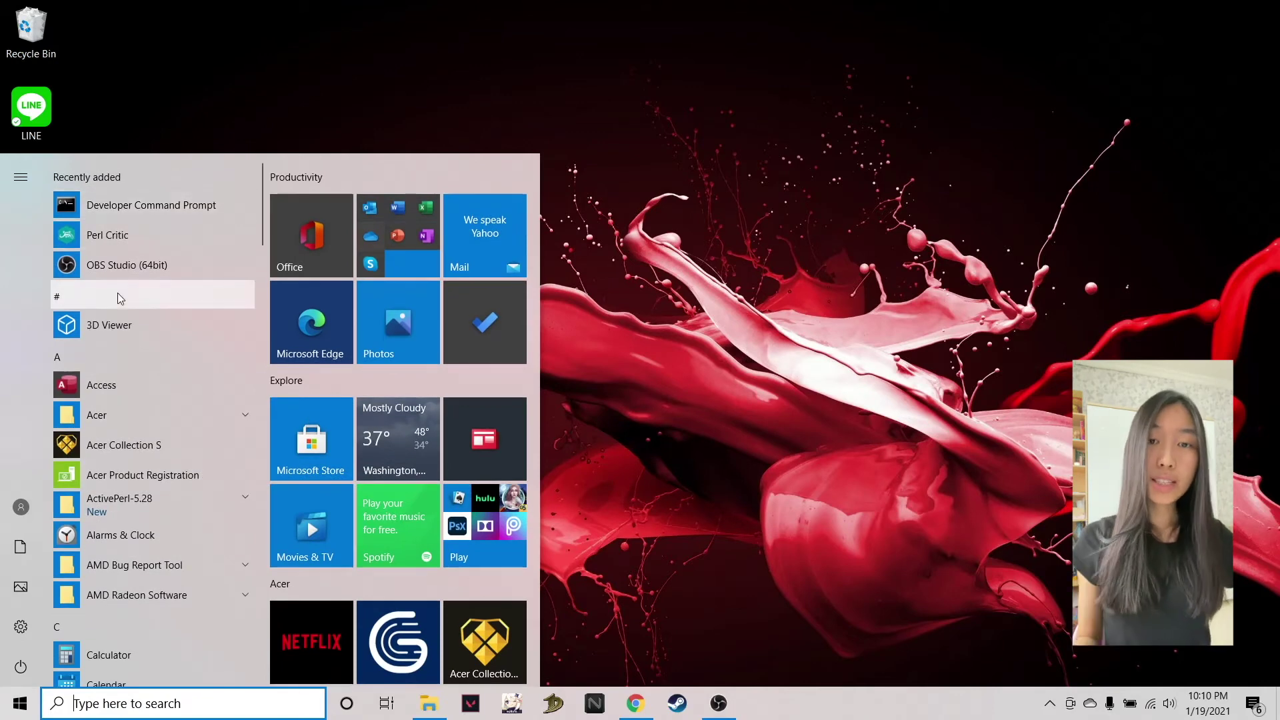
pyautogui.write('cm')
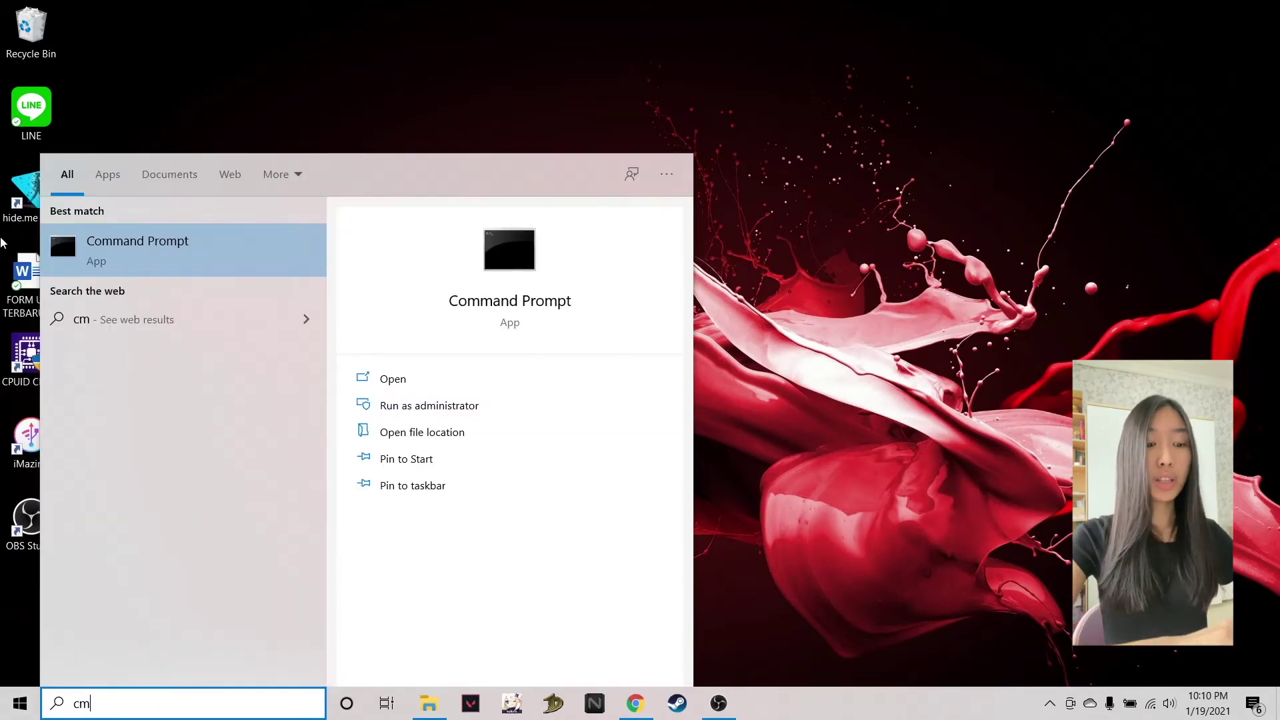
pyautogui.click(86, 233)
pyautogui.moveTo(389, 164); pyautogui.dragTo(580, 46)
pyautogui.click(540, 104)
pyautogui.click(437, 109)
pyautogui.press('Escape')
pyautogui.write('cd')
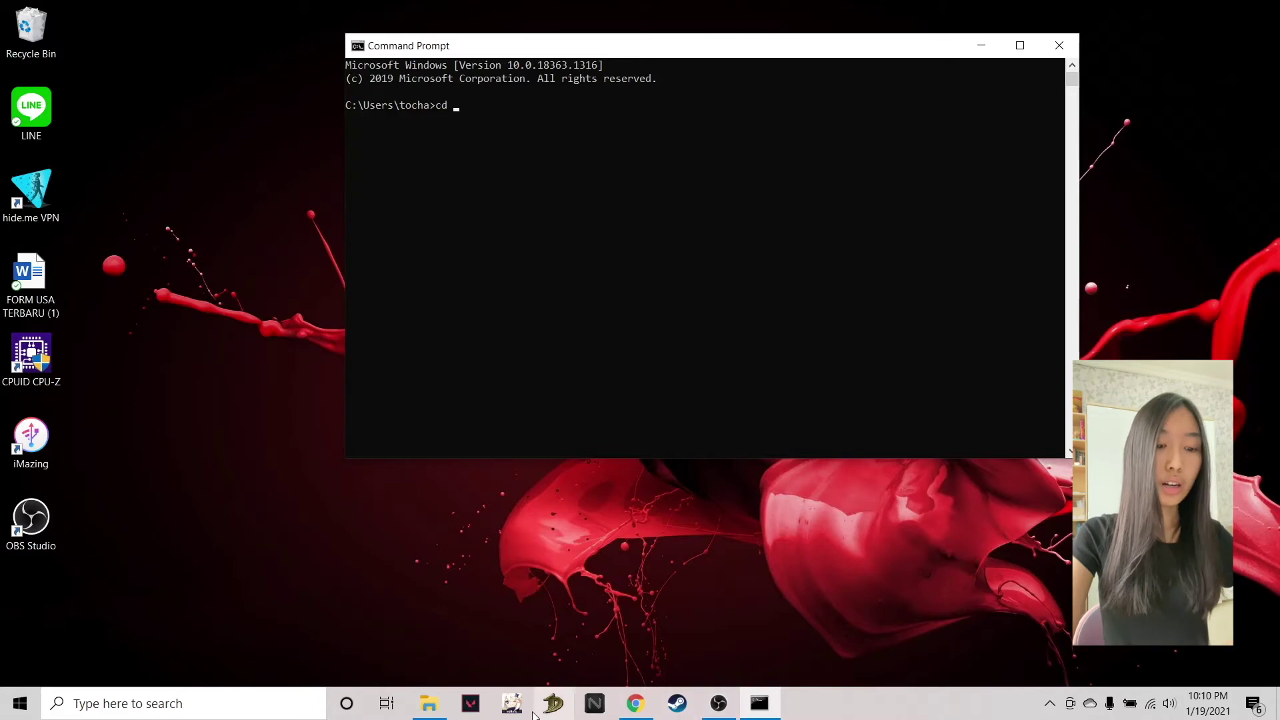
# Change directory to C:\mrtg\mrtg-2.17.7\bin and begin a cfgmaker command for public@localhost with a global WorkDir.
pyautogui.click(428, 703)
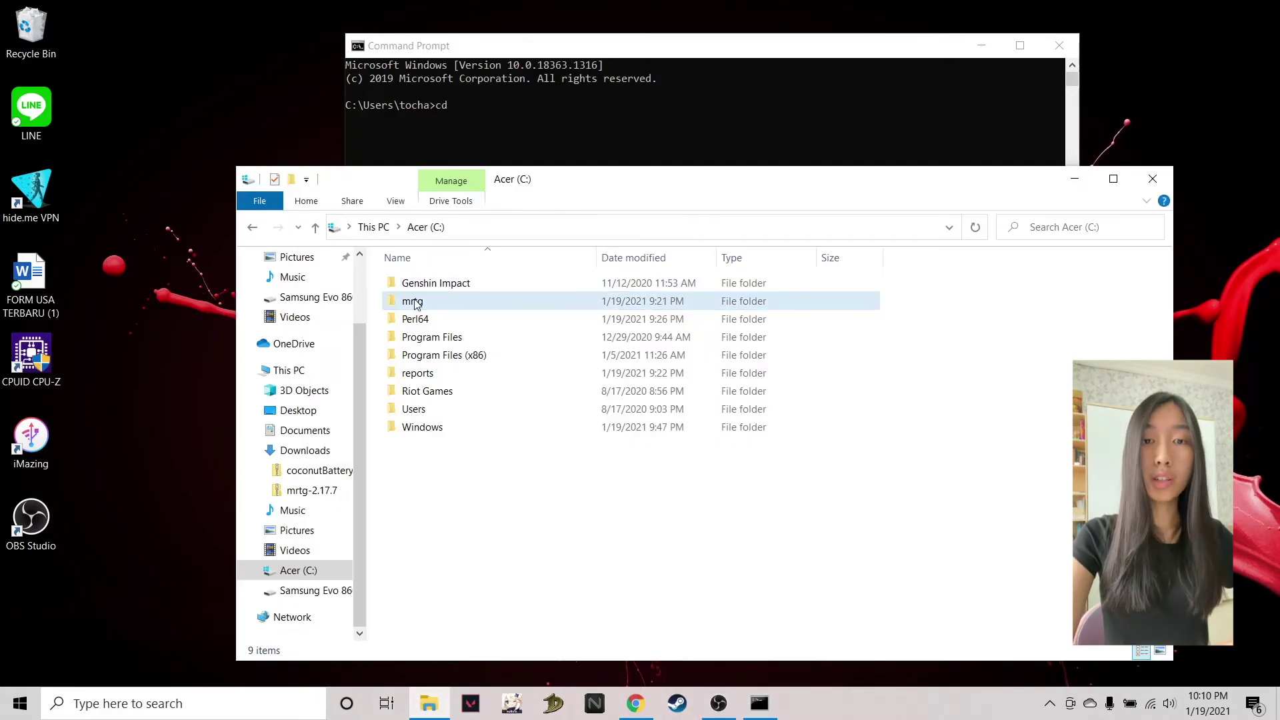
pyautogui.doubleClick(412, 301)
pyautogui.doubleClick(429, 283)
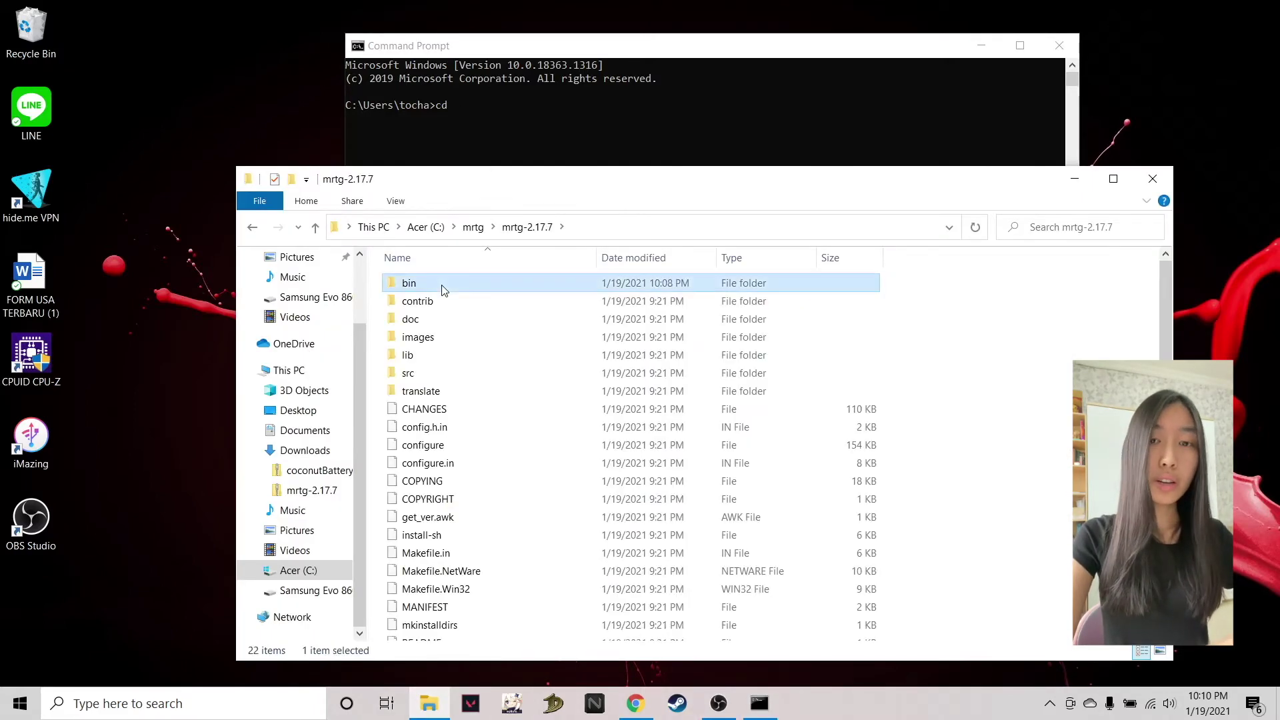
pyautogui.doubleClick(441, 286)
pyautogui.click(625, 224)
pyautogui.hotkey('ctrl', 'c')
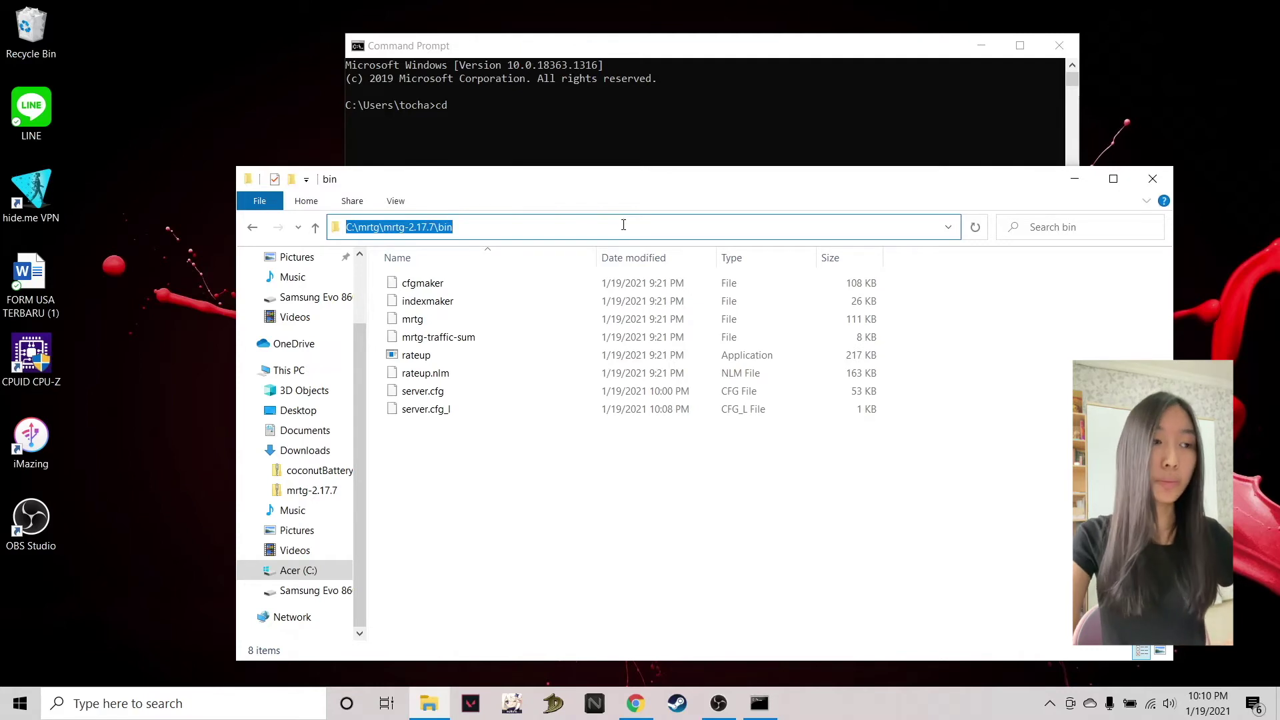
pyautogui.click(823, 121)
pyautogui.hotkey('ctrl', 'v')
pyautogui.press('Return')
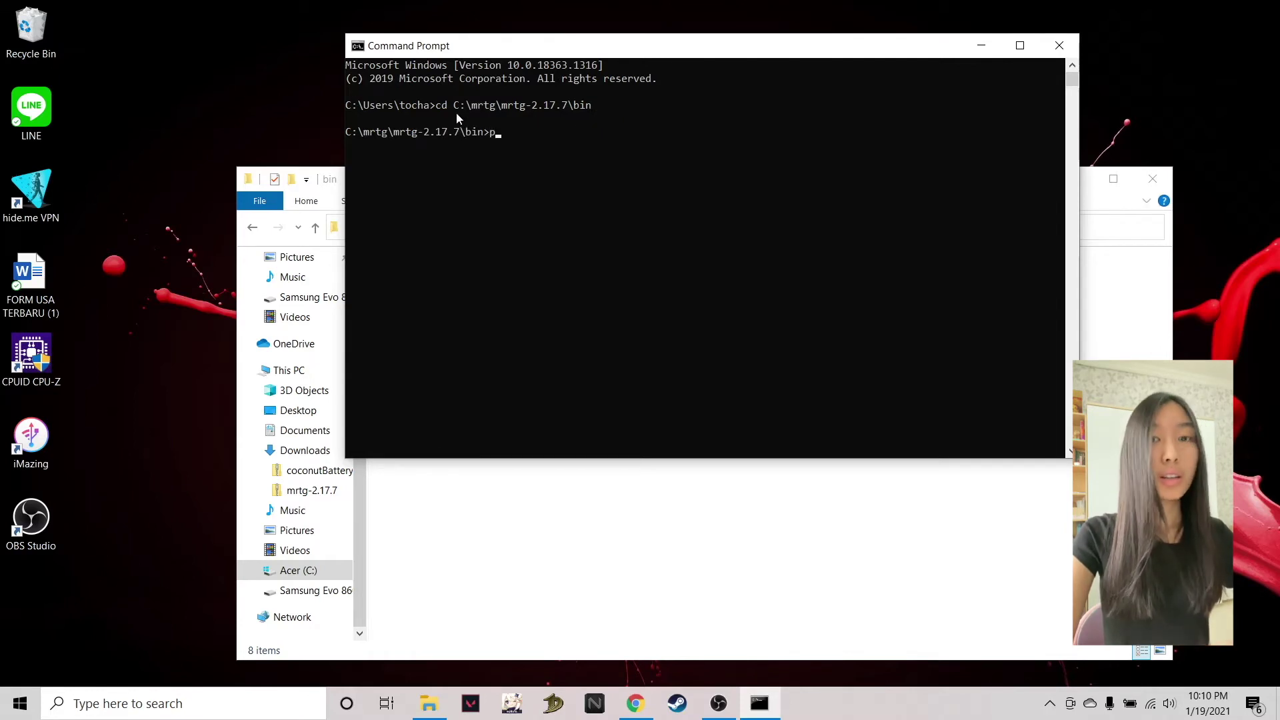
pyautogui.write('perl')
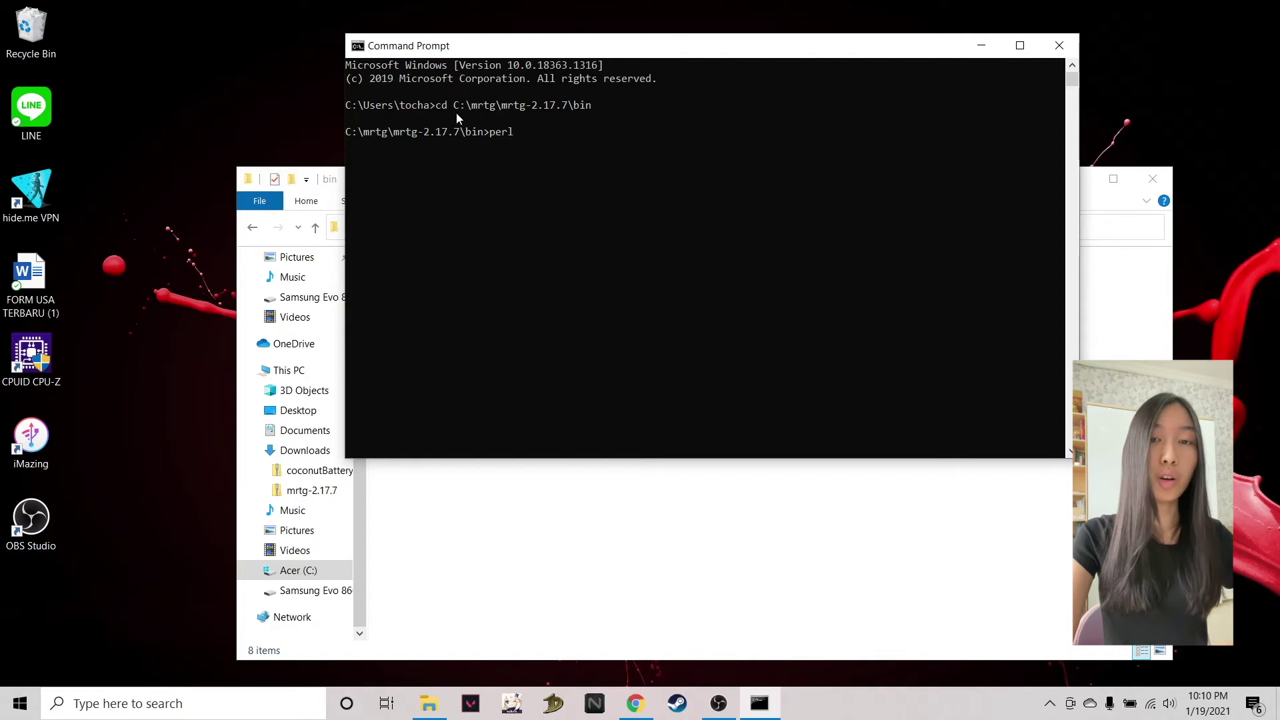
pyautogui.write(' cfgmaker')
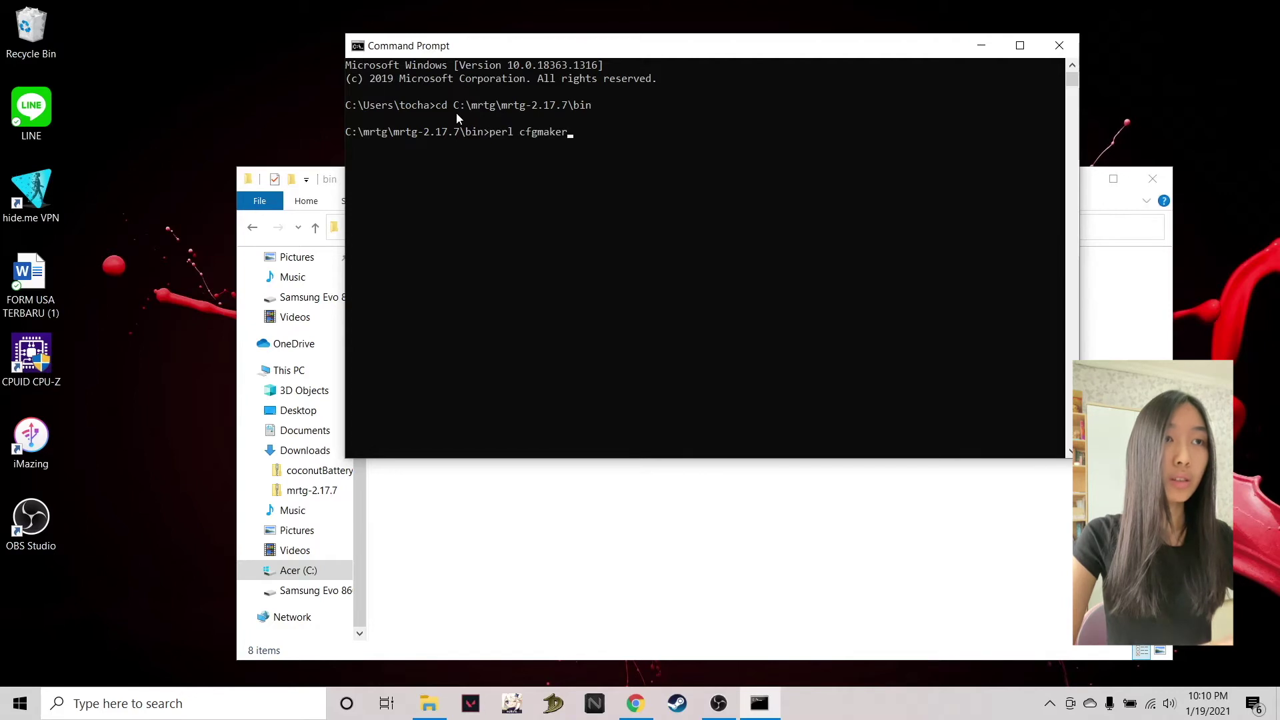
pyautogui.write(' public')
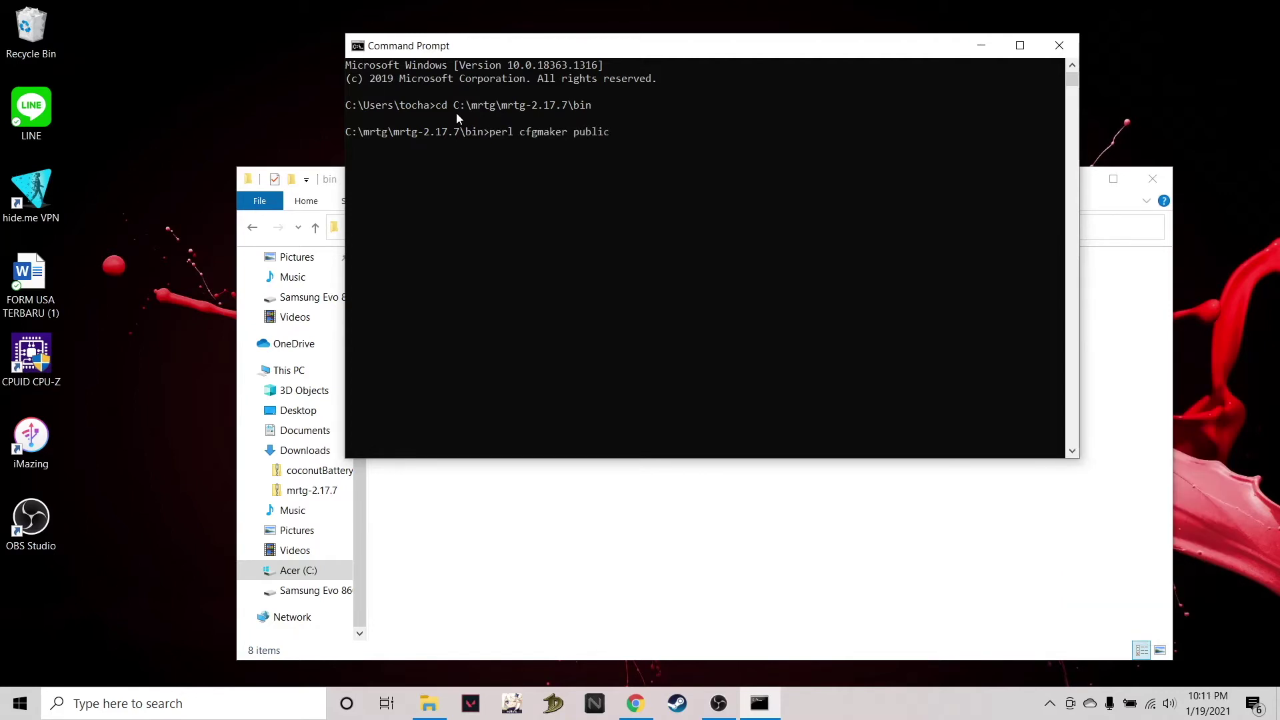
pyautogui.write('@localhost --global "WorkDir:')
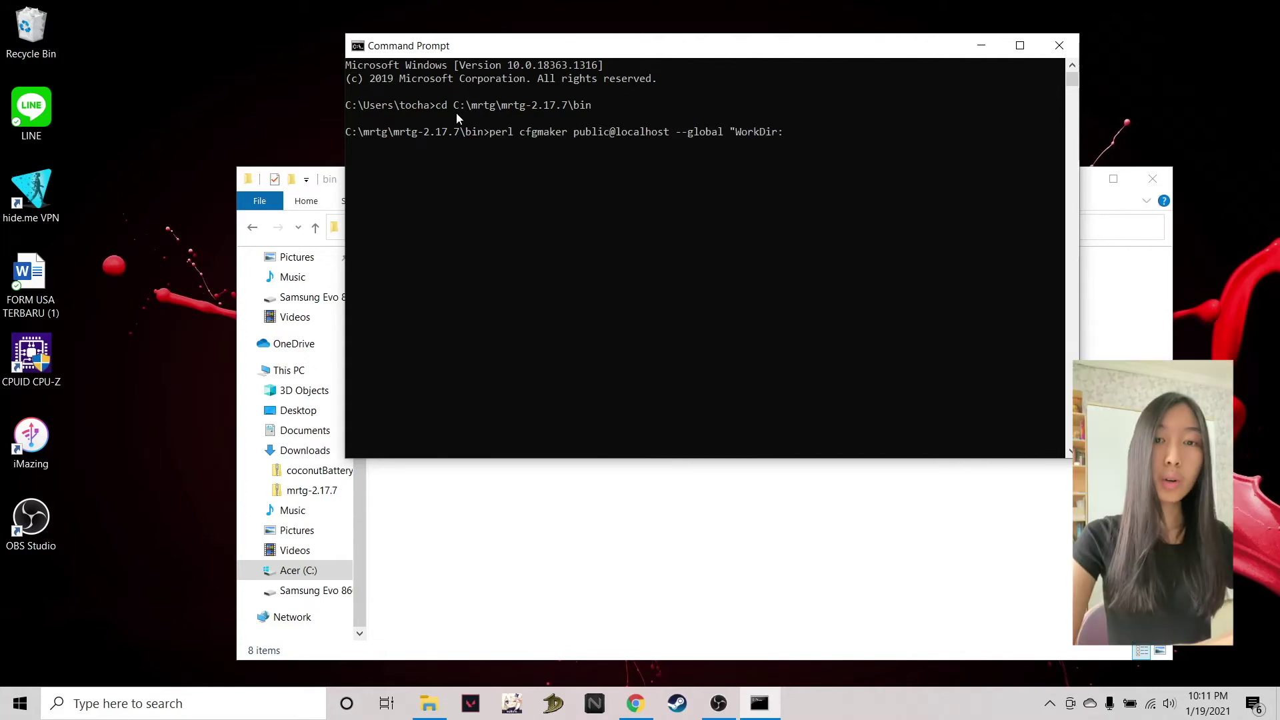
# Finish the cfgmaker command with WorkDir C:\reports and --output server.cfg, copying the path from Explorer.
pyautogui.click(515, 538)
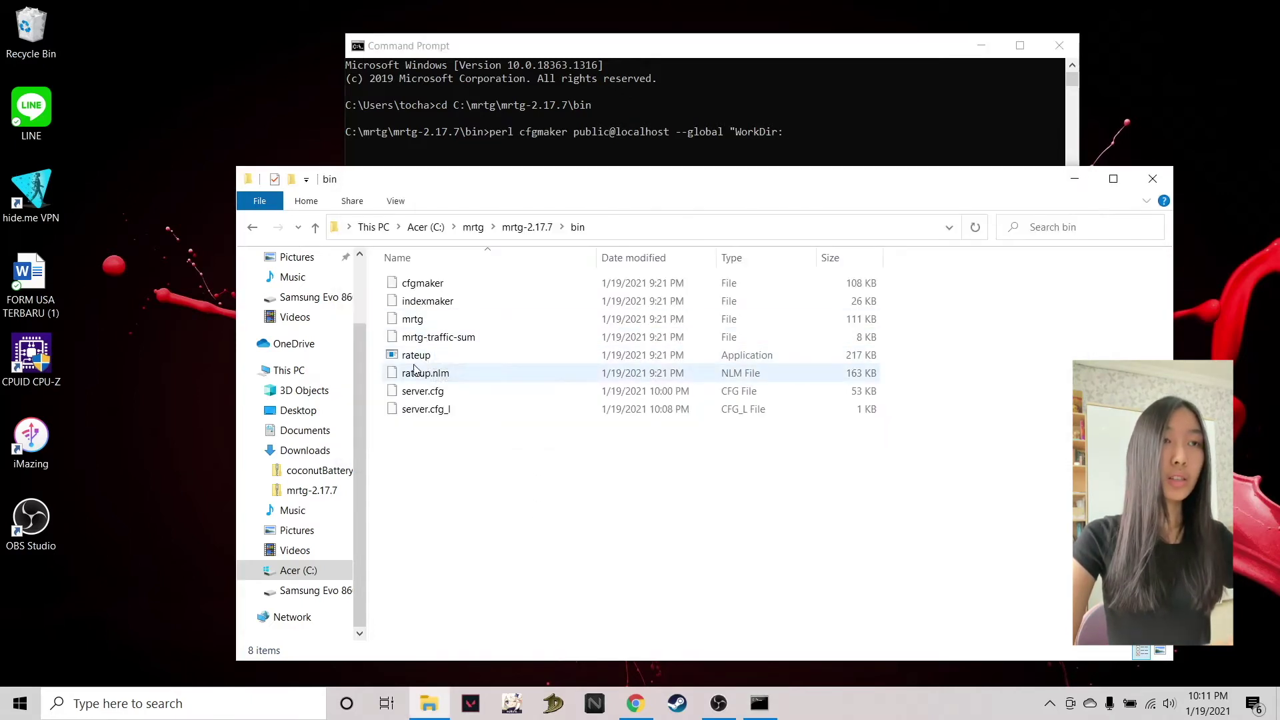
pyautogui.click(427, 227)
pyautogui.click(416, 375)
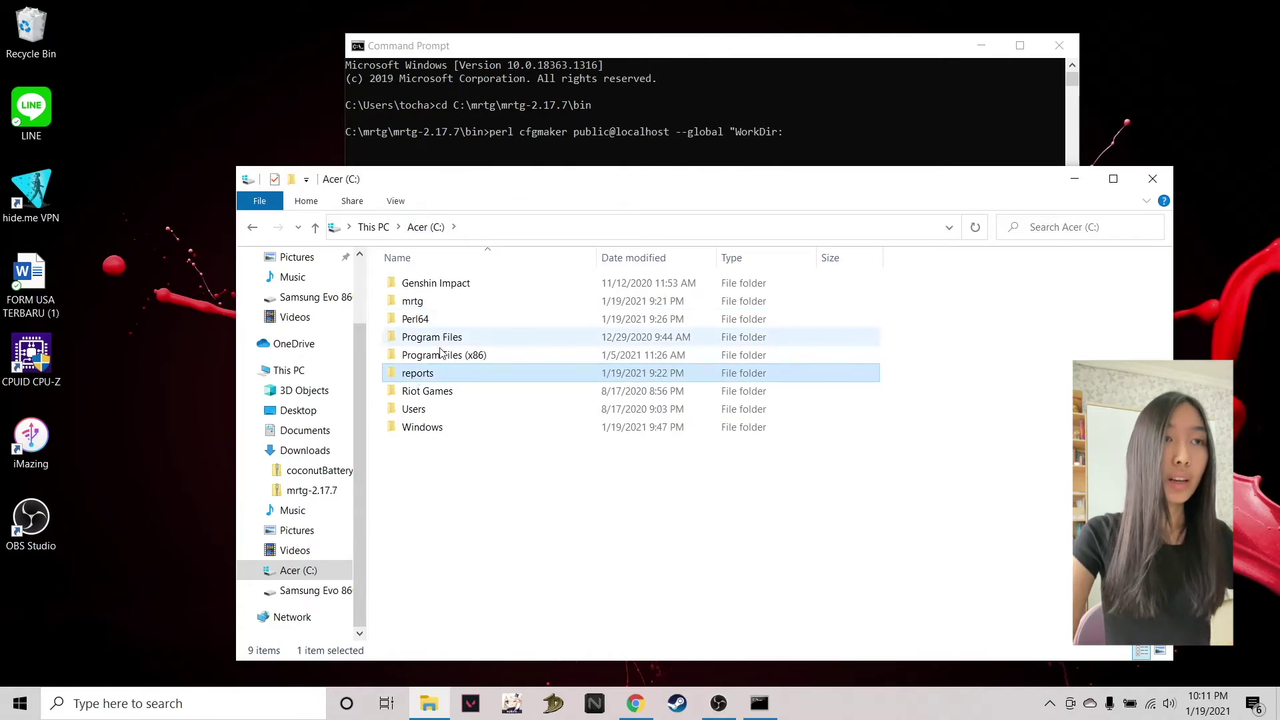
pyautogui.doubleClick(416, 376)
pyautogui.click(518, 227)
pyautogui.hotkey('ctrl', 'c')
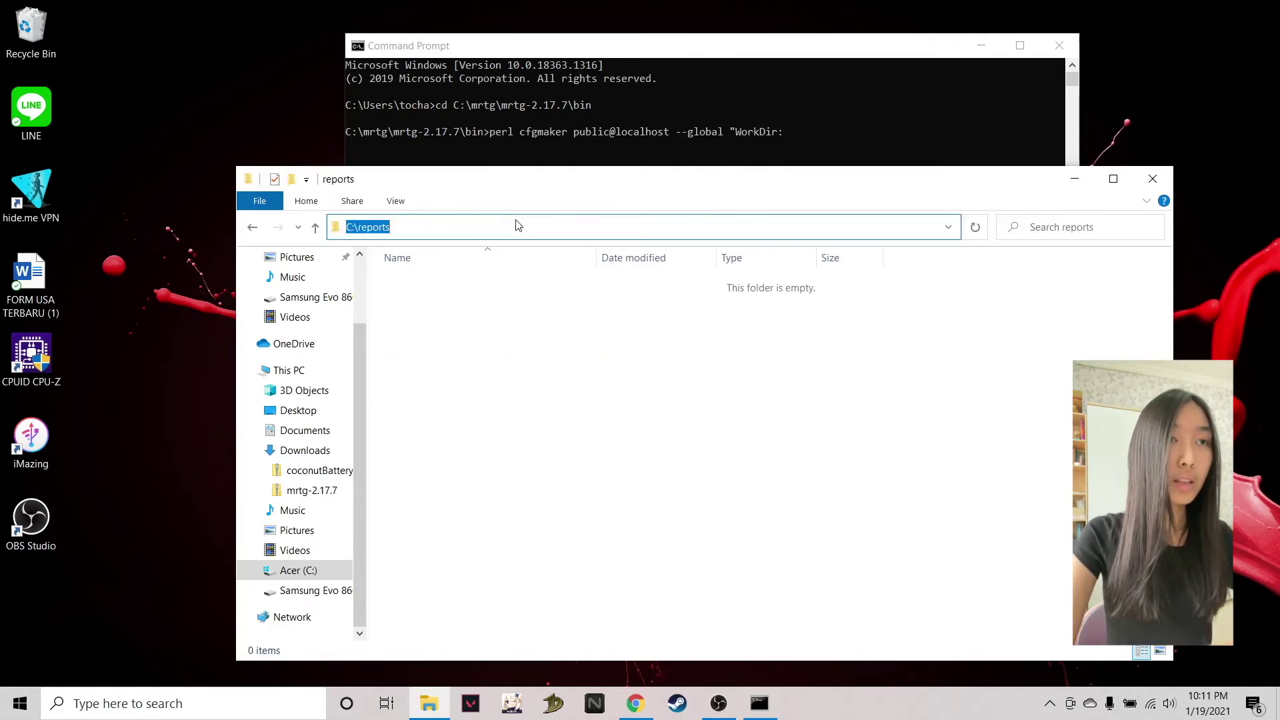
pyautogui.click(600, 137)
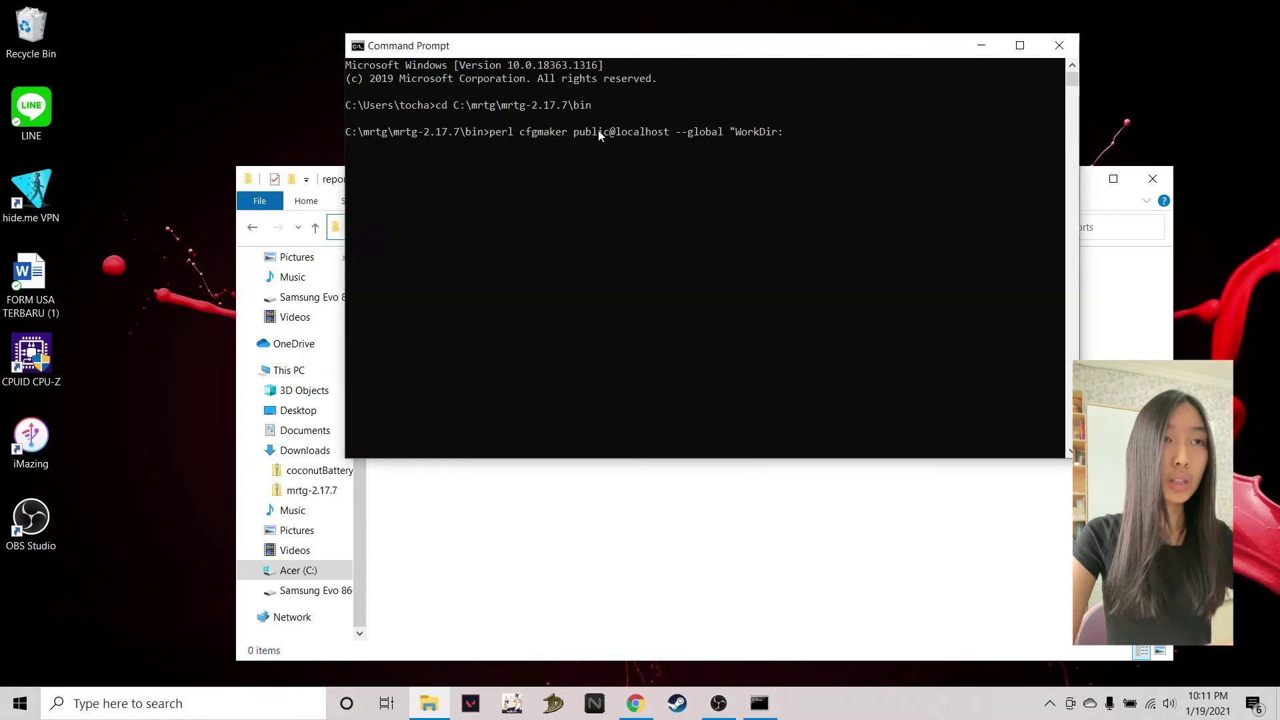
pyautogui.click(815, 133)
pyautogui.click(793, 133)
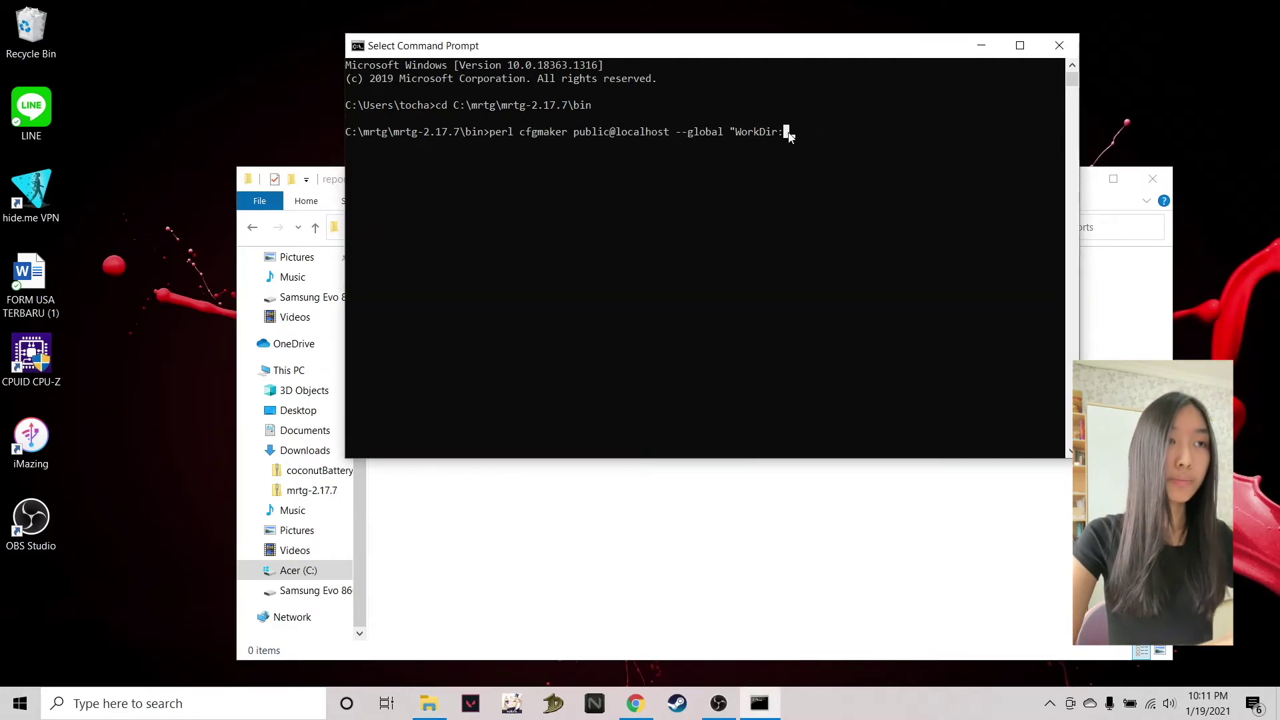
pyautogui.hotkey('ctrl', 'v')
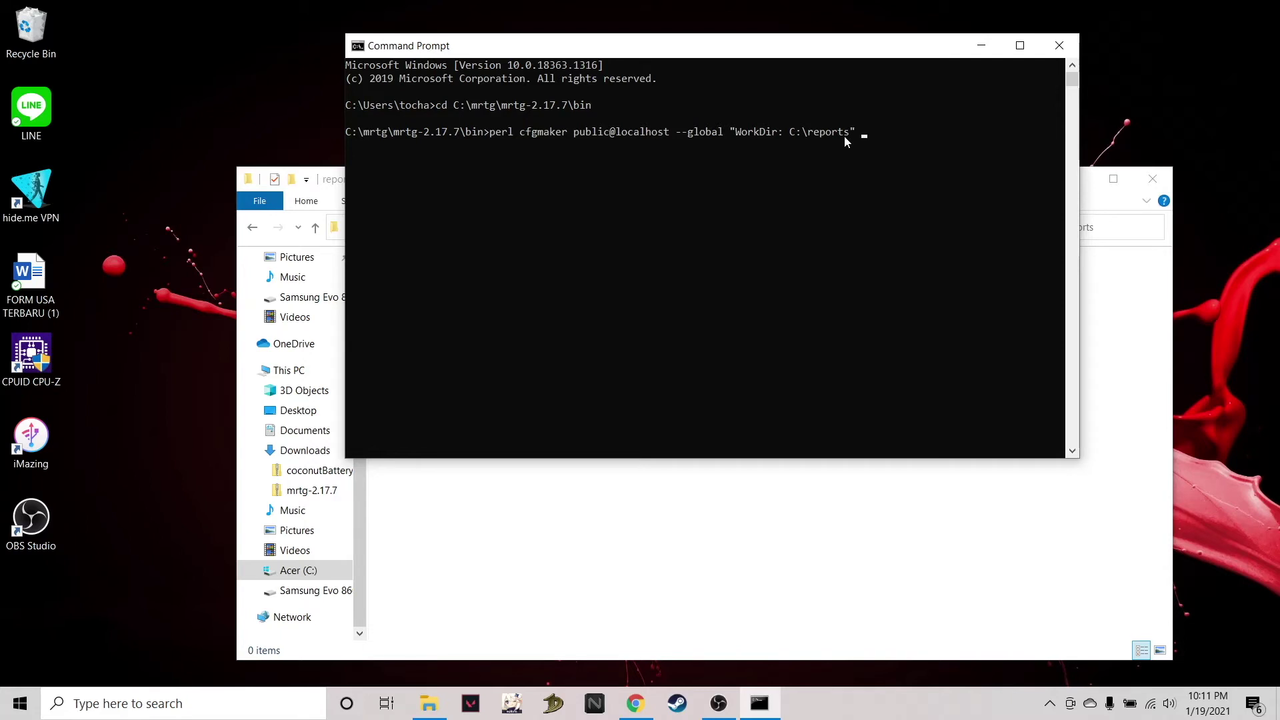
pyautogui.write('output server.cfg')
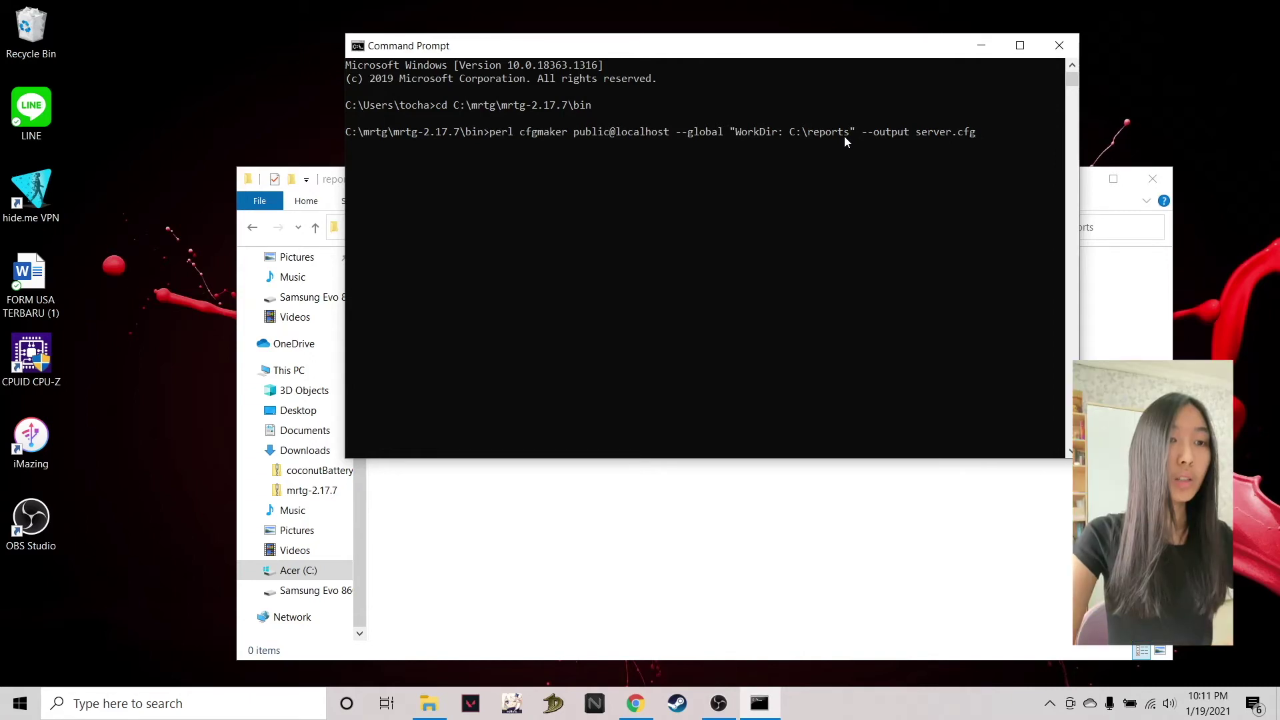
# Run cfgmaker to create server.cfg, then run perl mrtg server.cfg to build the reports.
pyautogui.press('Return')
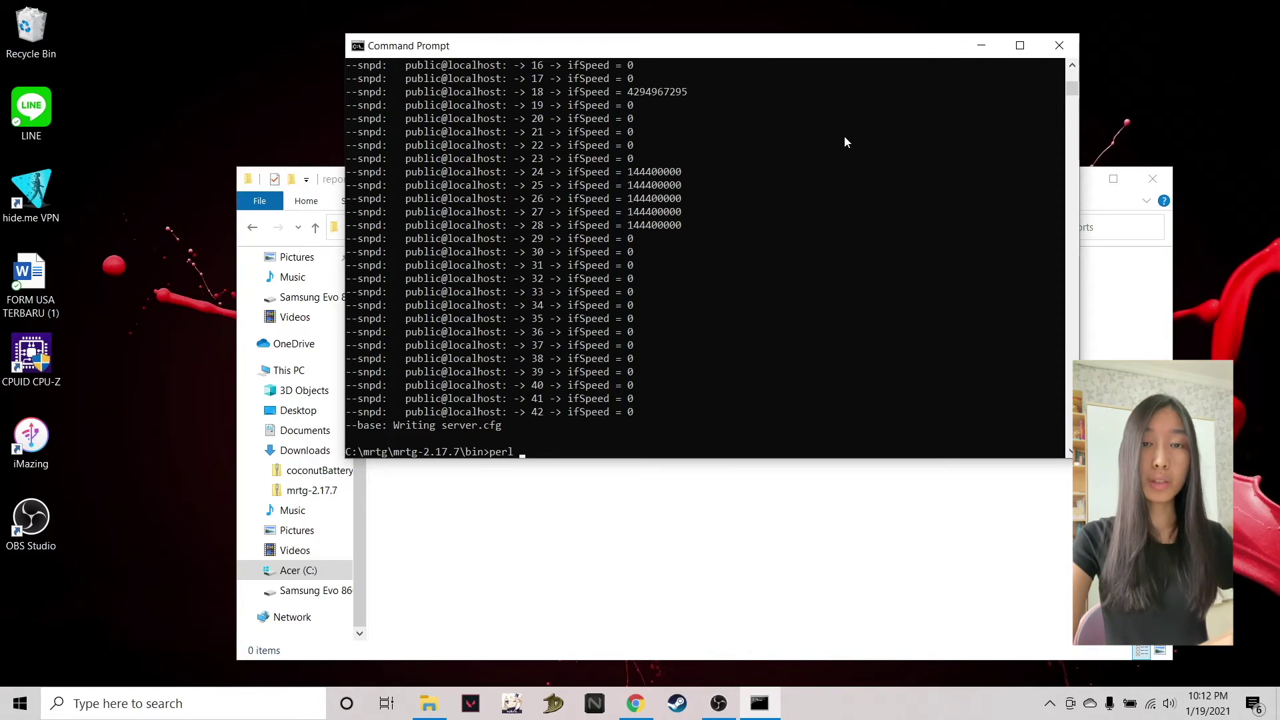
pyautogui.write('tg')
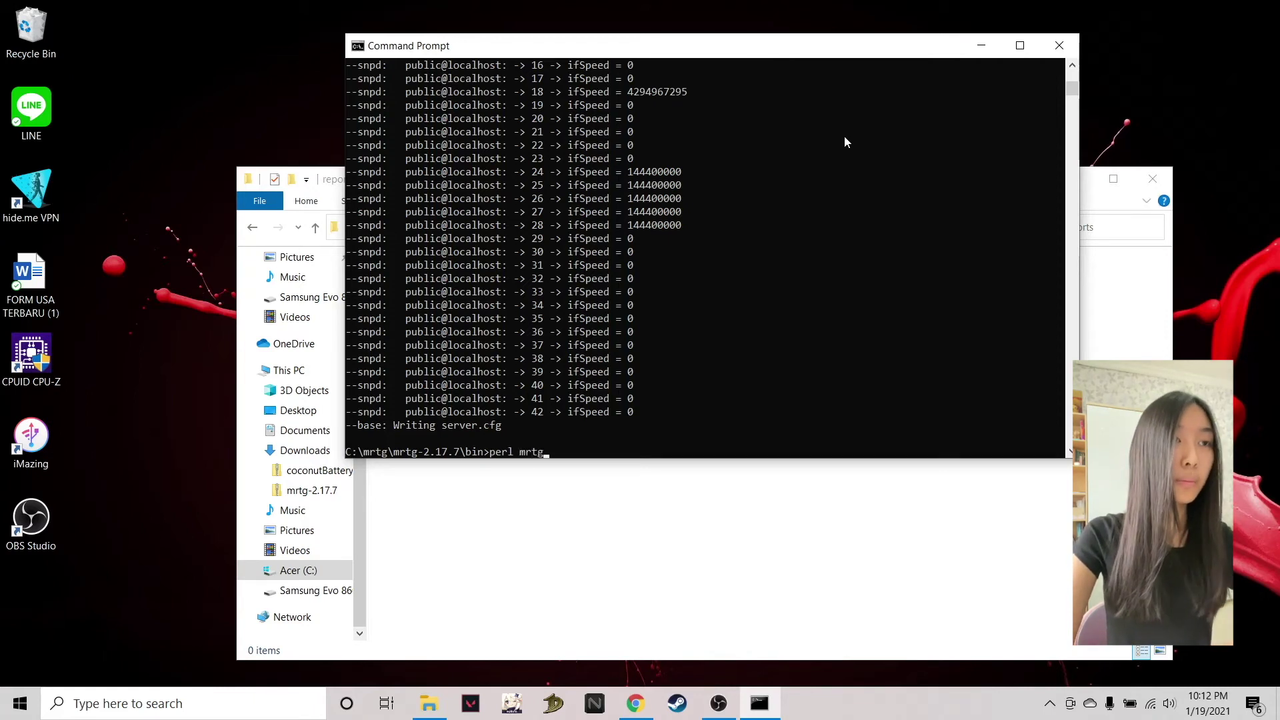
pyautogui.write(' server')
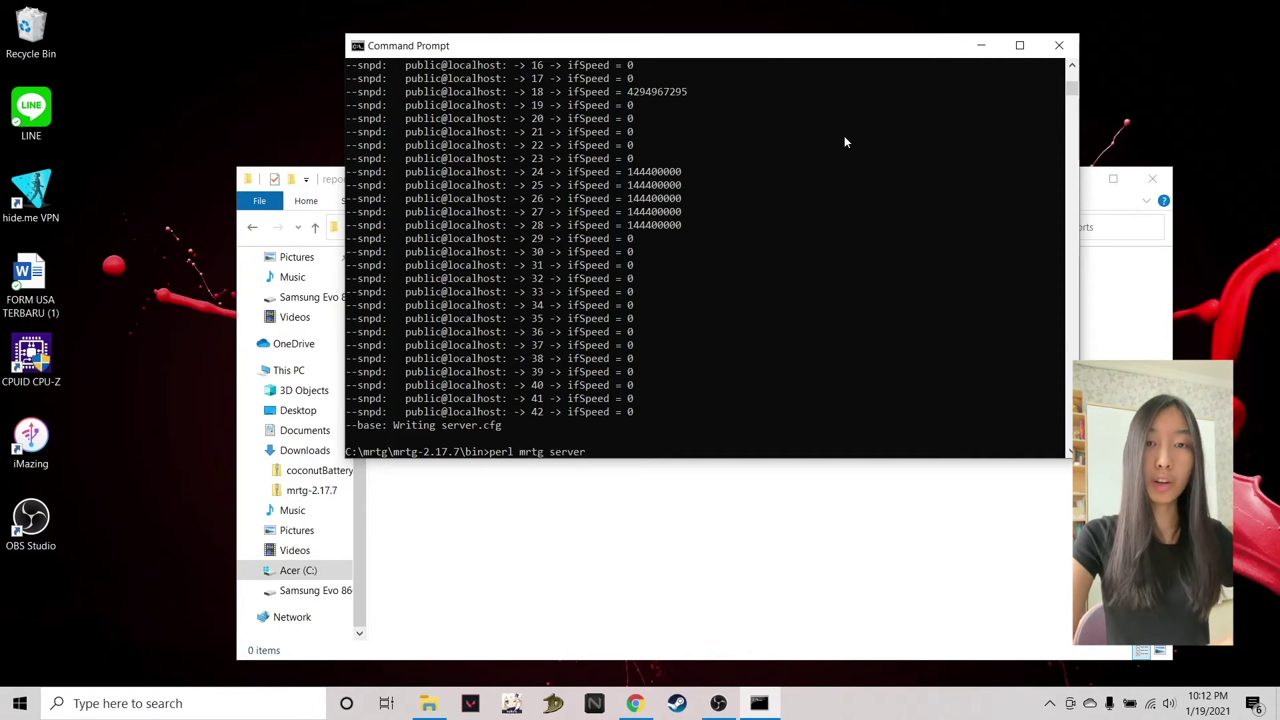
pyautogui.write('.cfg')
pyautogui.press('Return')
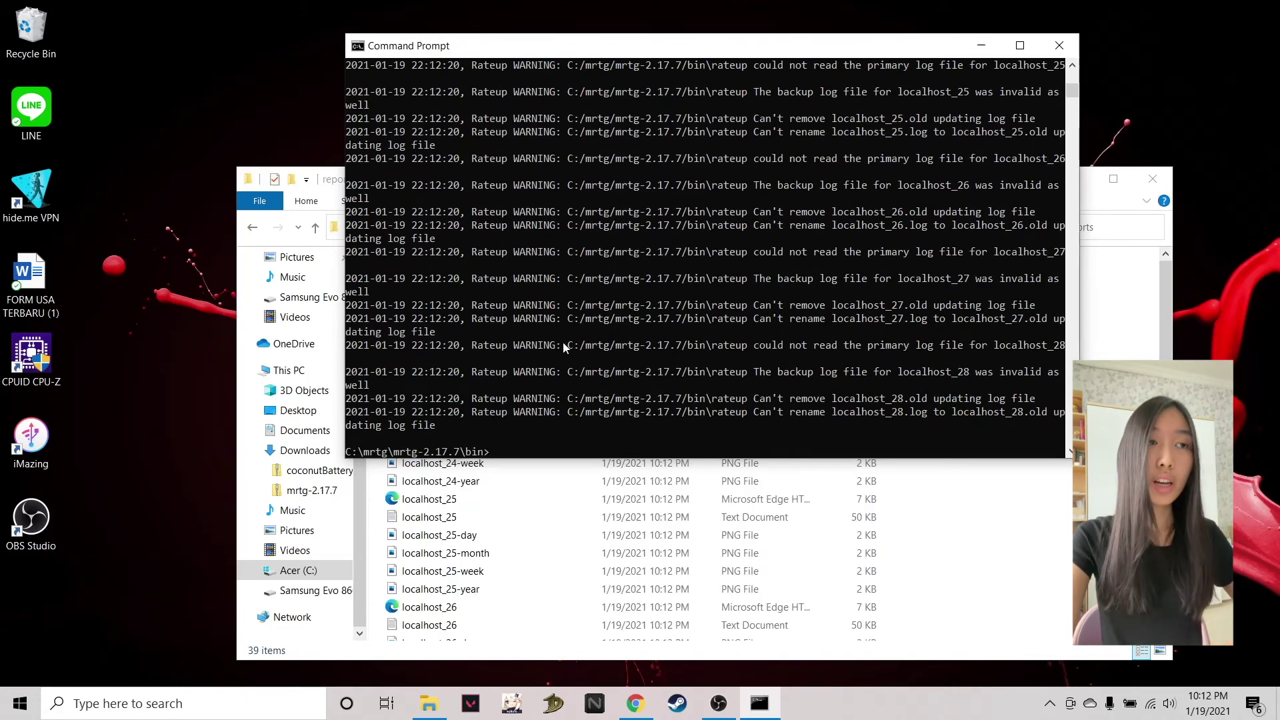
# Reopen C:\reports and open the localhost_5 report in Google Chrome.
pyautogui.click(998, 554)
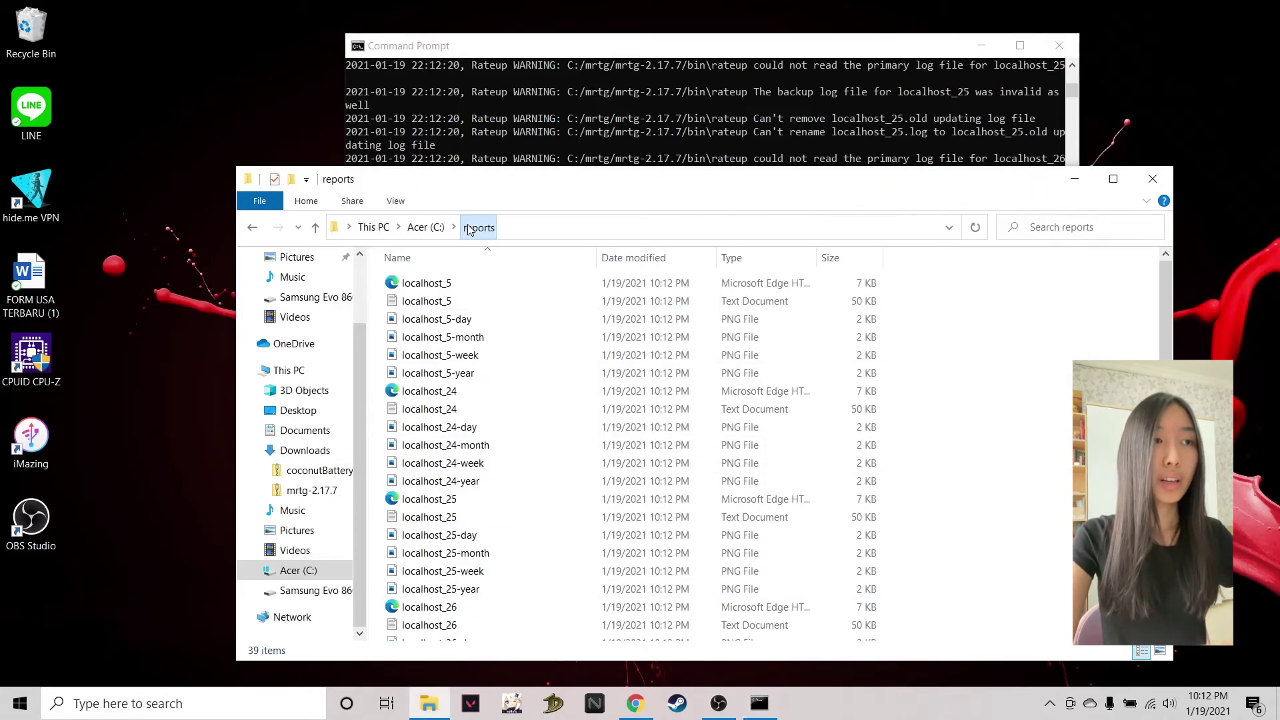
pyautogui.click(422, 228)
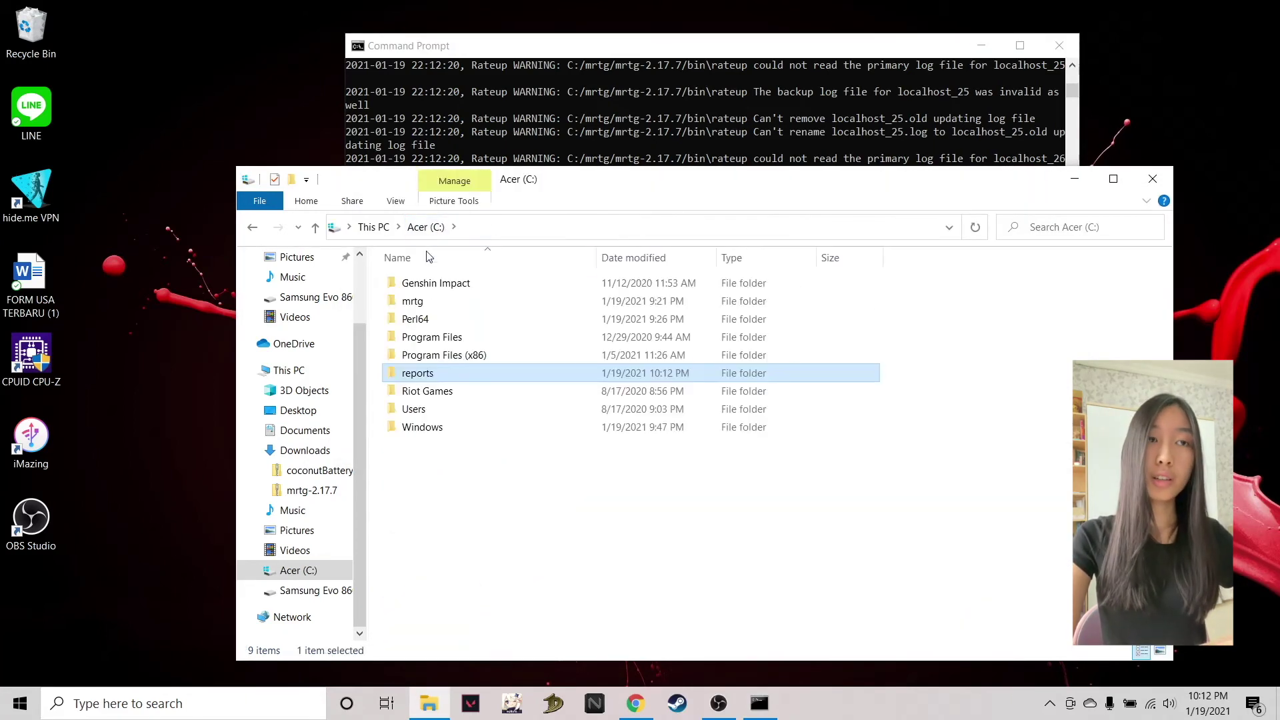
pyautogui.doubleClick(412, 373)
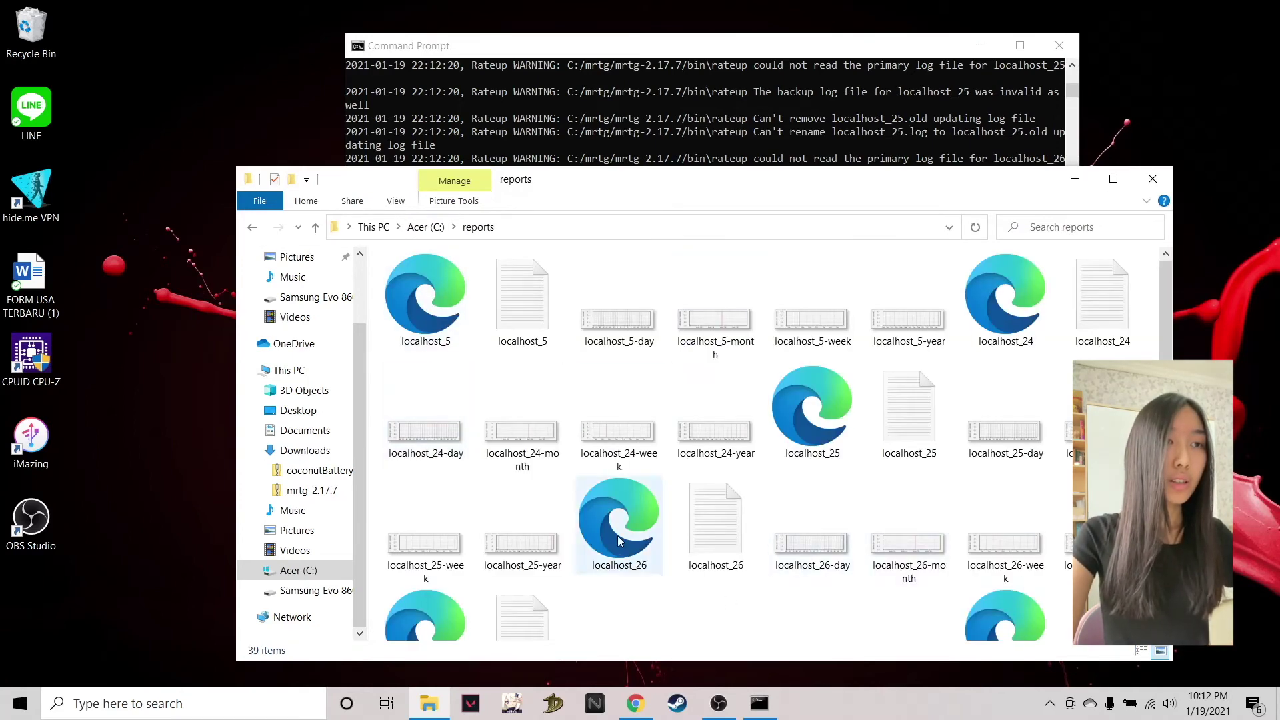
pyautogui.scroll(-1, 633, 500)
pyautogui.scroll(1, 660, 444)
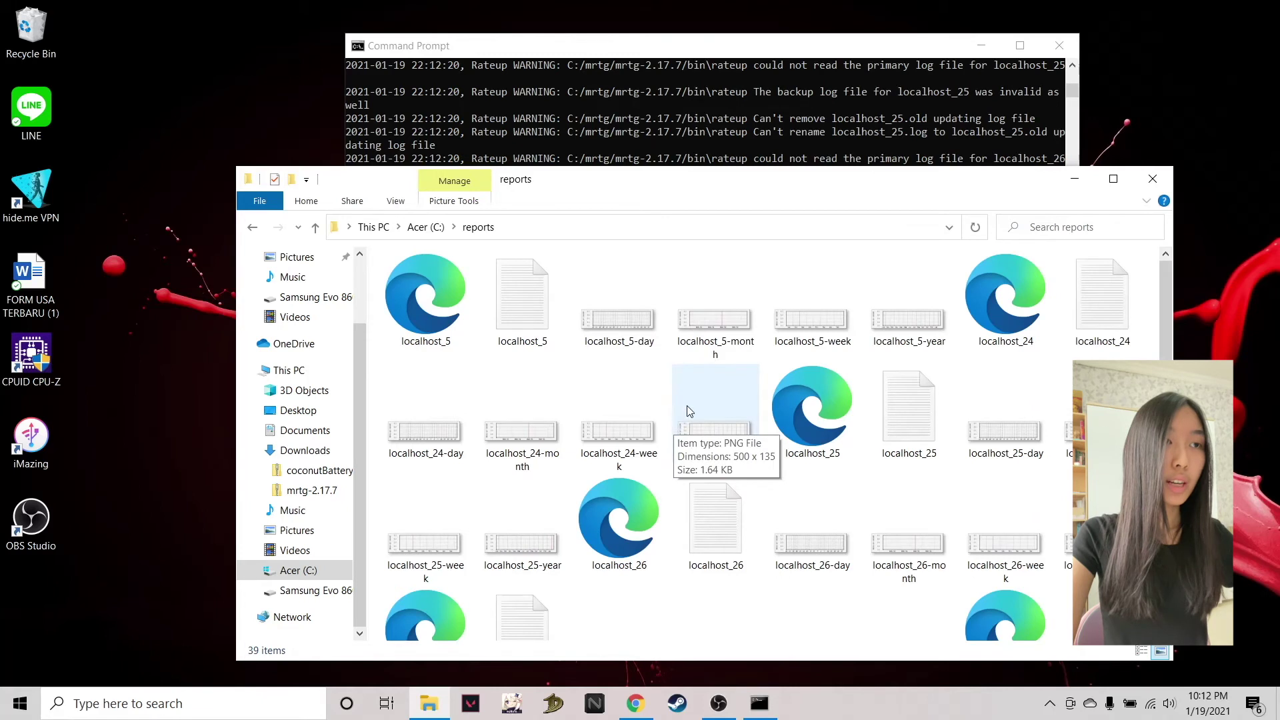
pyautogui.doubleClick(427, 300)
pyautogui.click(570, 361)
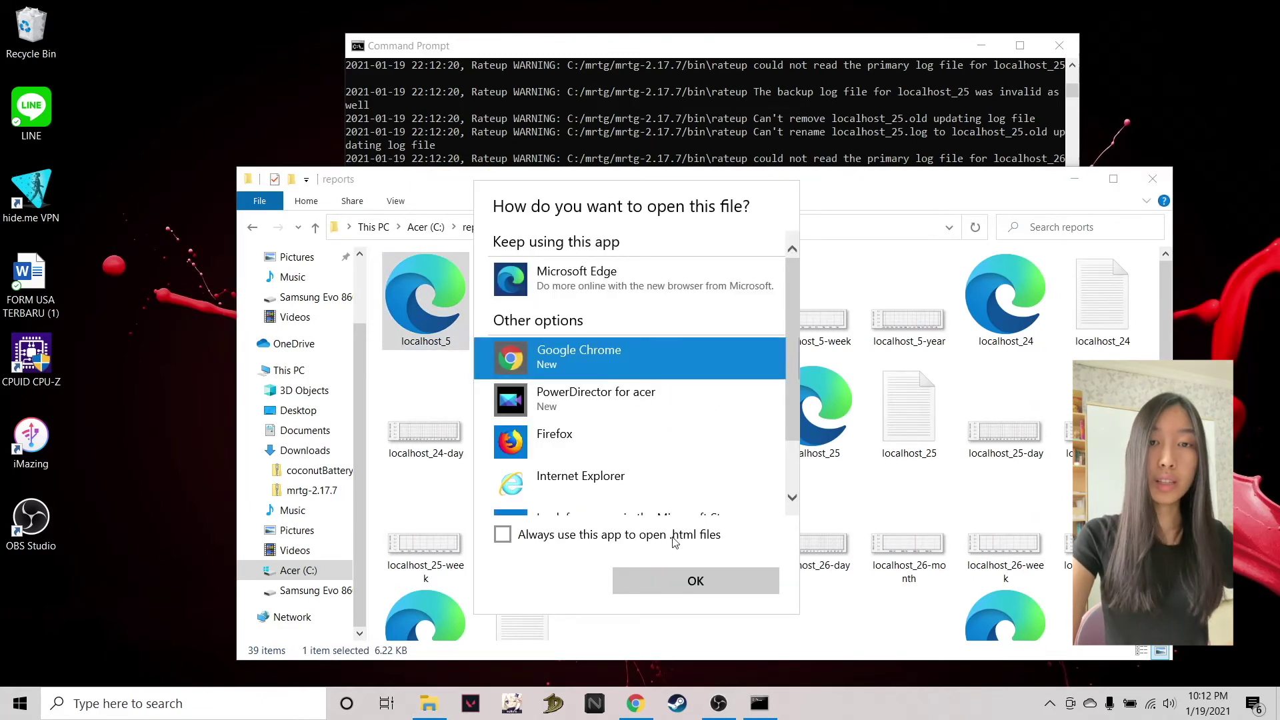
pyautogui.click(682, 580)
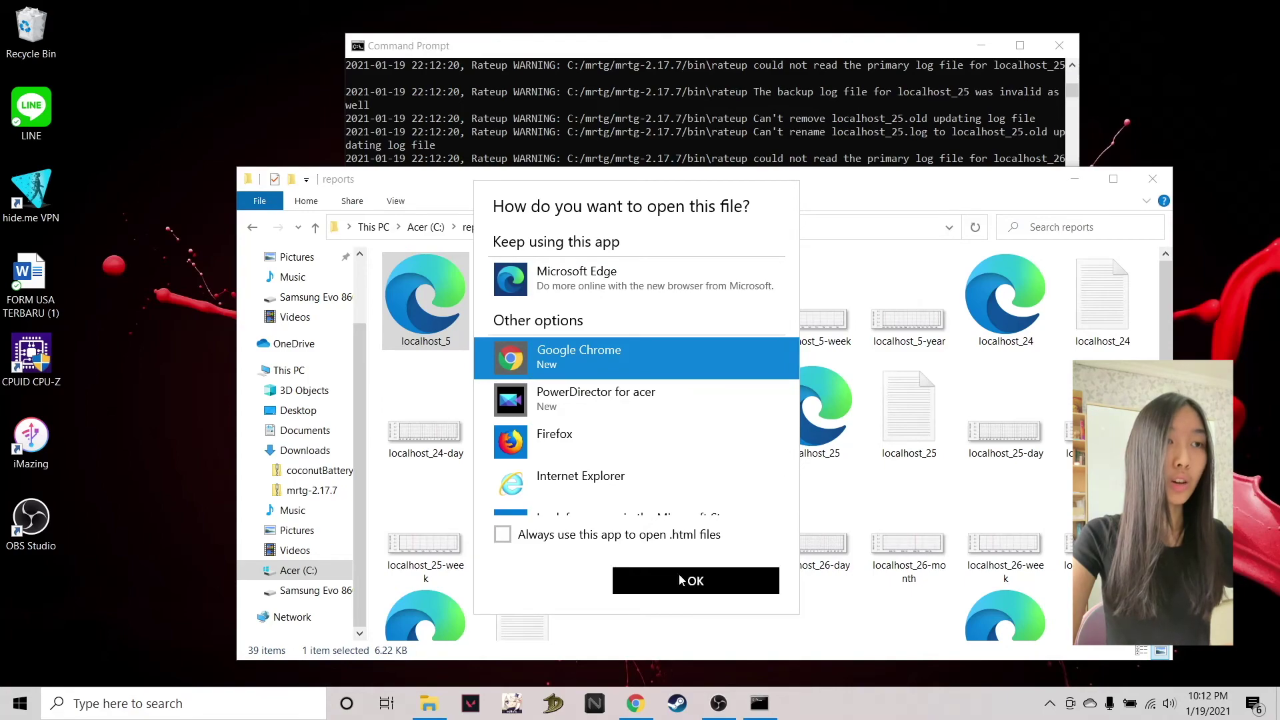
# Scroll through the localhost_5 traffic graphs, then minimize Chrome and File Explorer.
pyautogui.scroll(-10, 373, 247)
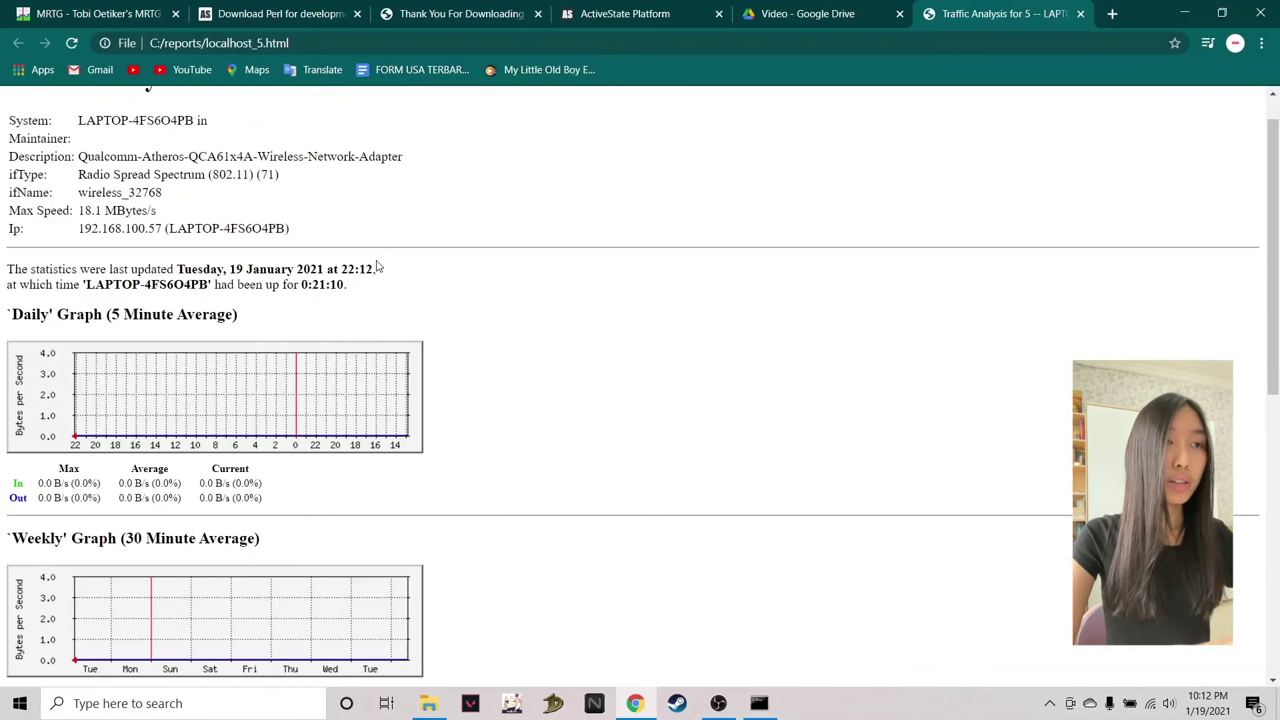
pyautogui.scroll(10, 340, 326)
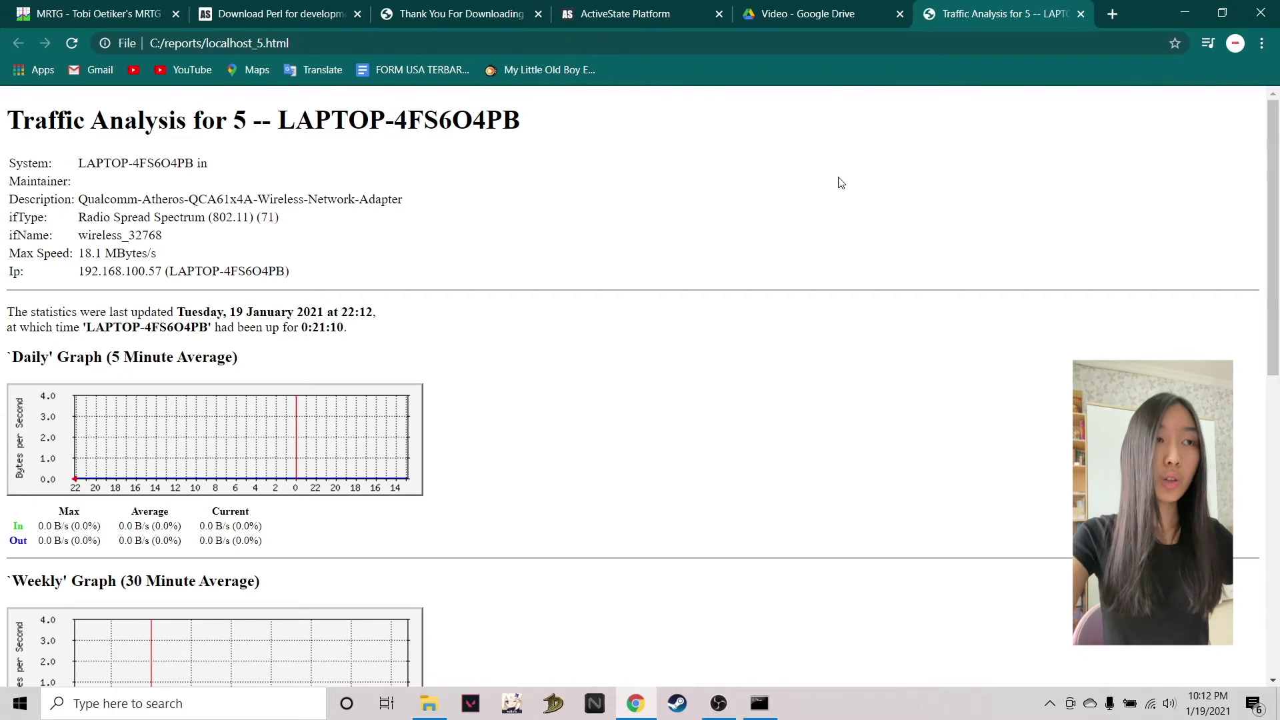
pyautogui.scroll(-10, 243, 380)
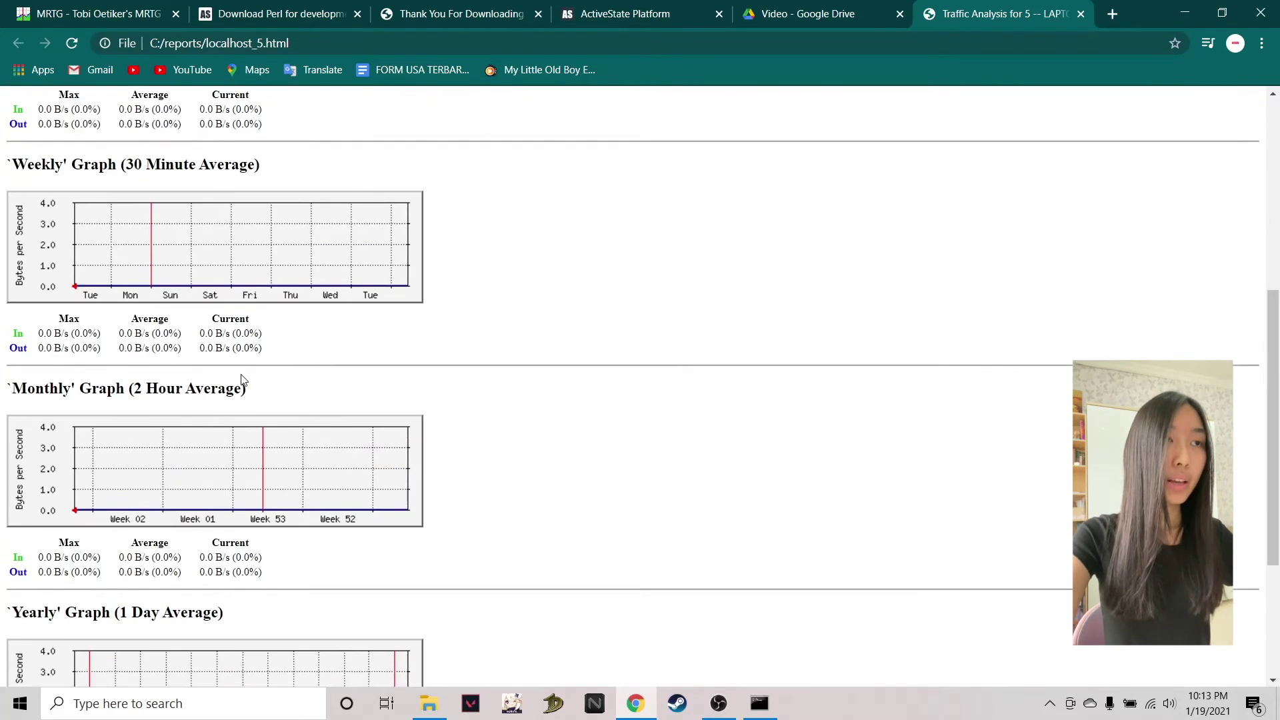
pyautogui.scroll(10, 340, 366)
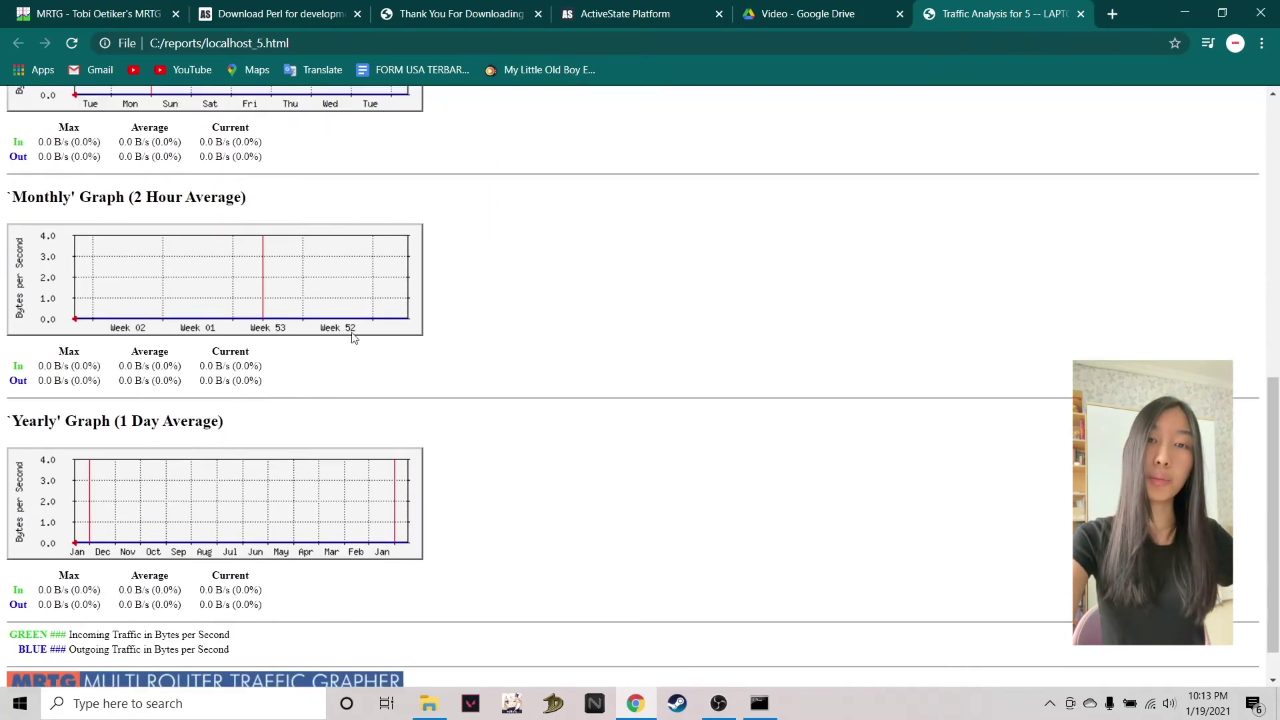
pyautogui.click(1184, 13)
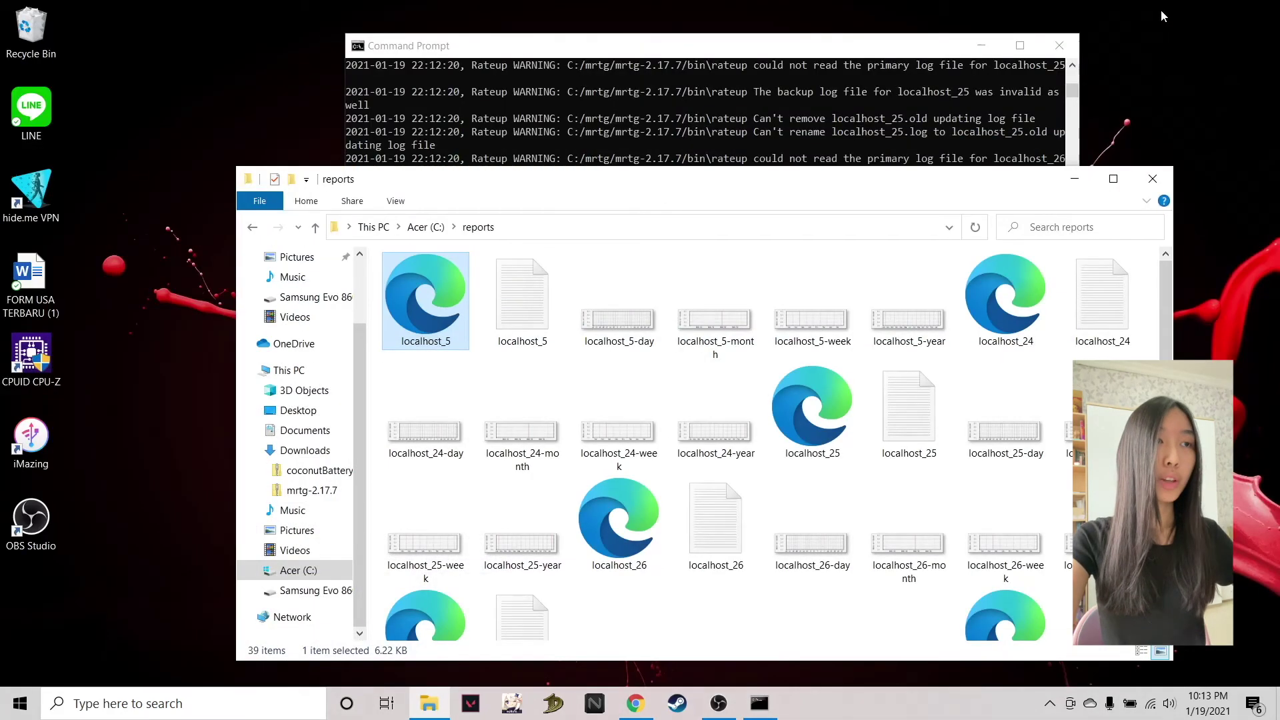
pyautogui.click(1076, 181)
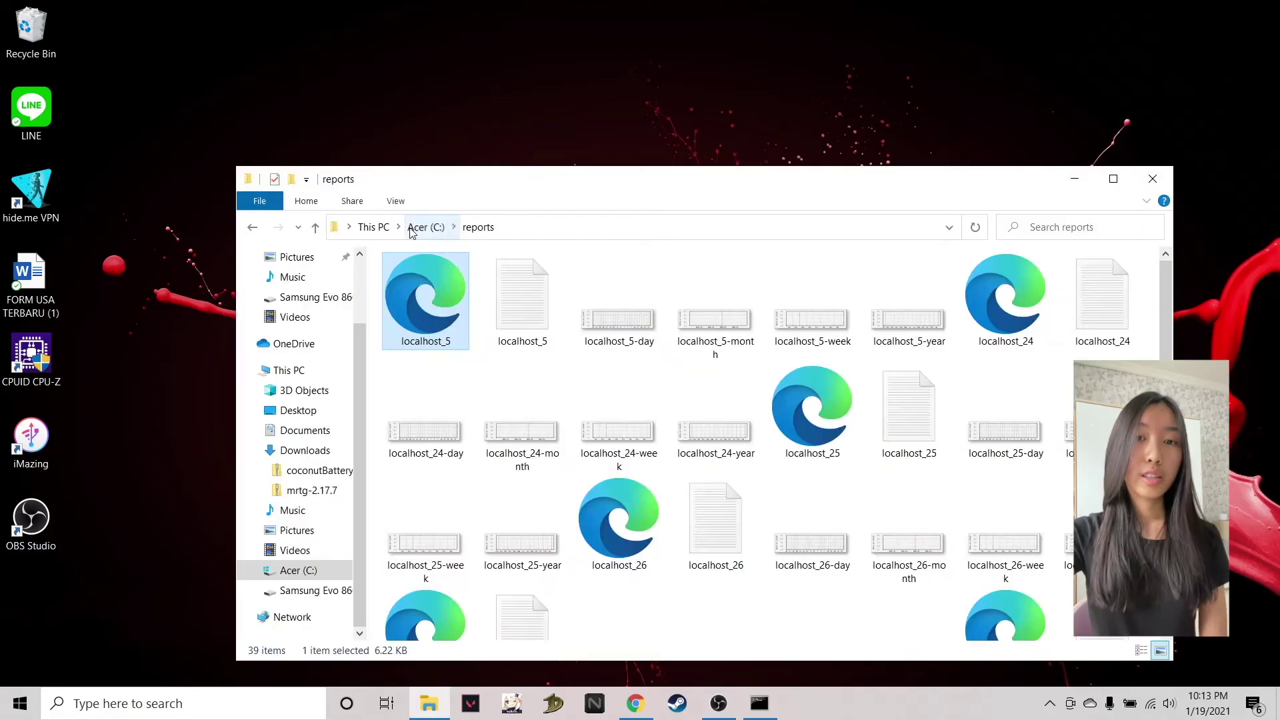
# Open C:\mrtg\mrtg-2.17.7\bin\server.cfg in Notepad.
pyautogui.click(423, 225)
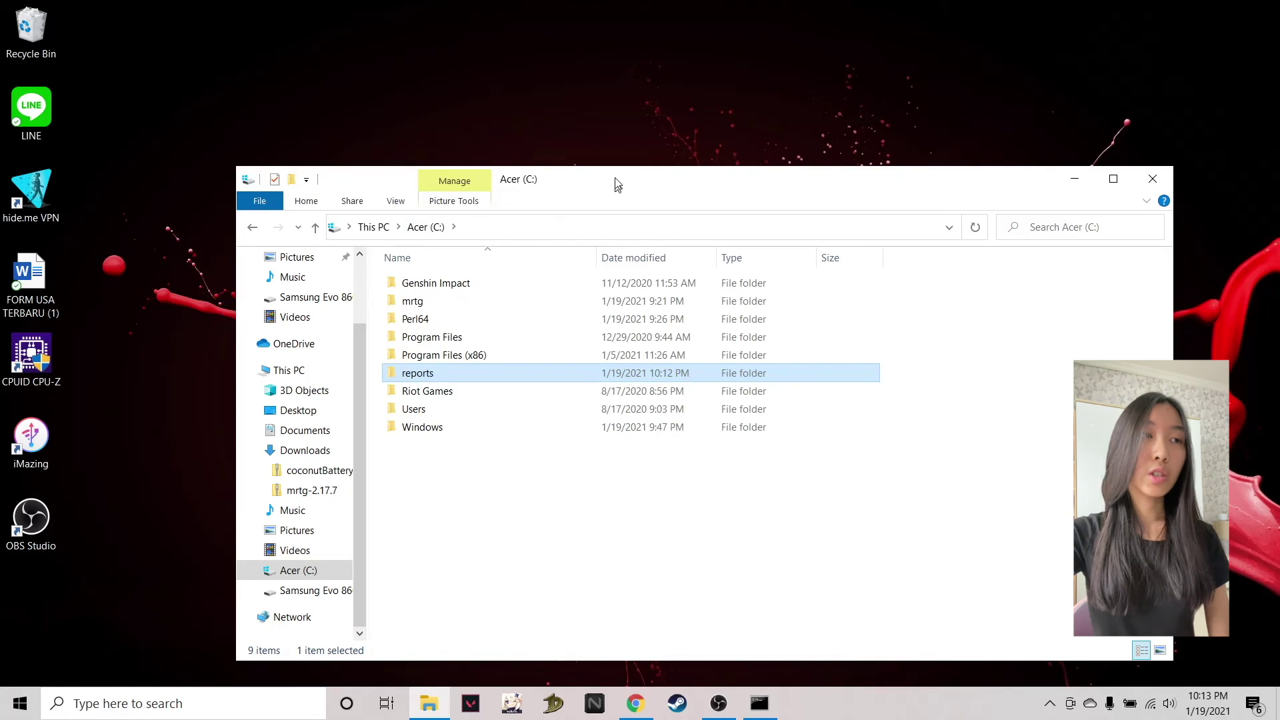
pyautogui.moveTo(617, 190); pyautogui.dragTo(554, 88)
pyautogui.doubleClick(392, 198)
pyautogui.click(393, 182)
pyautogui.doubleClick(394, 182)
pyautogui.click(374, 182)
pyautogui.doubleClick(373, 181)
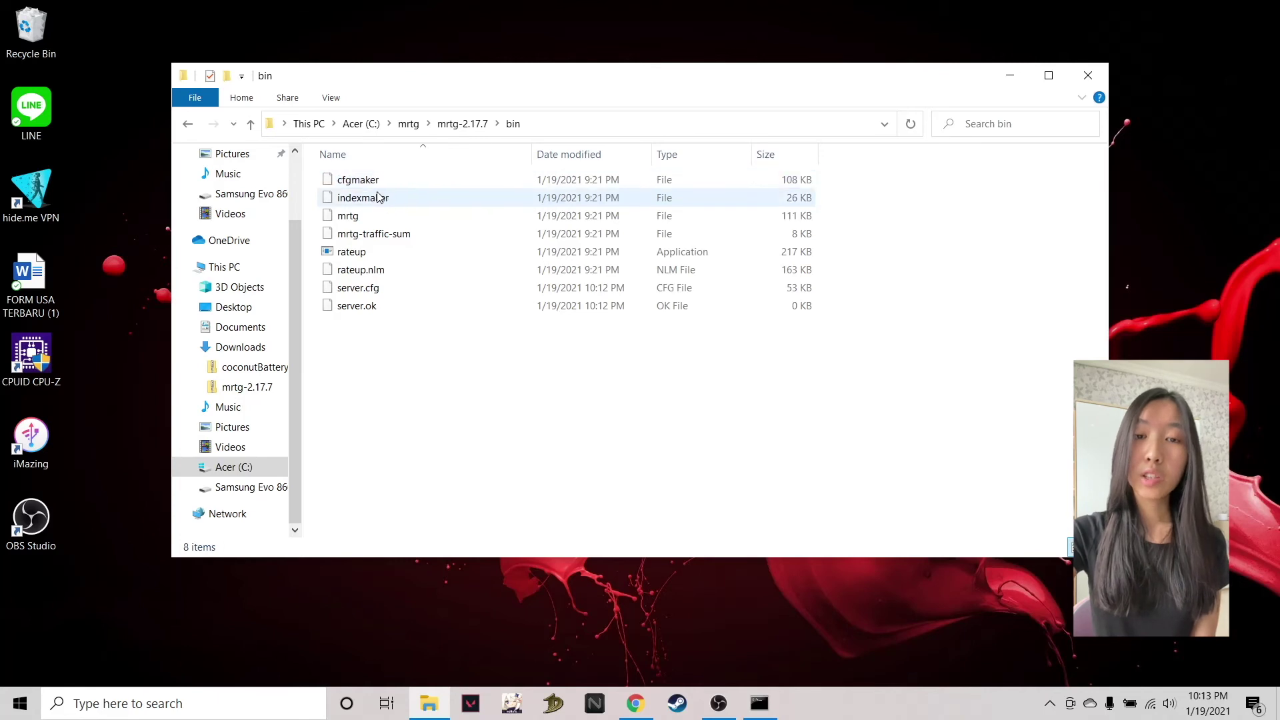
pyautogui.doubleClick(354, 288)
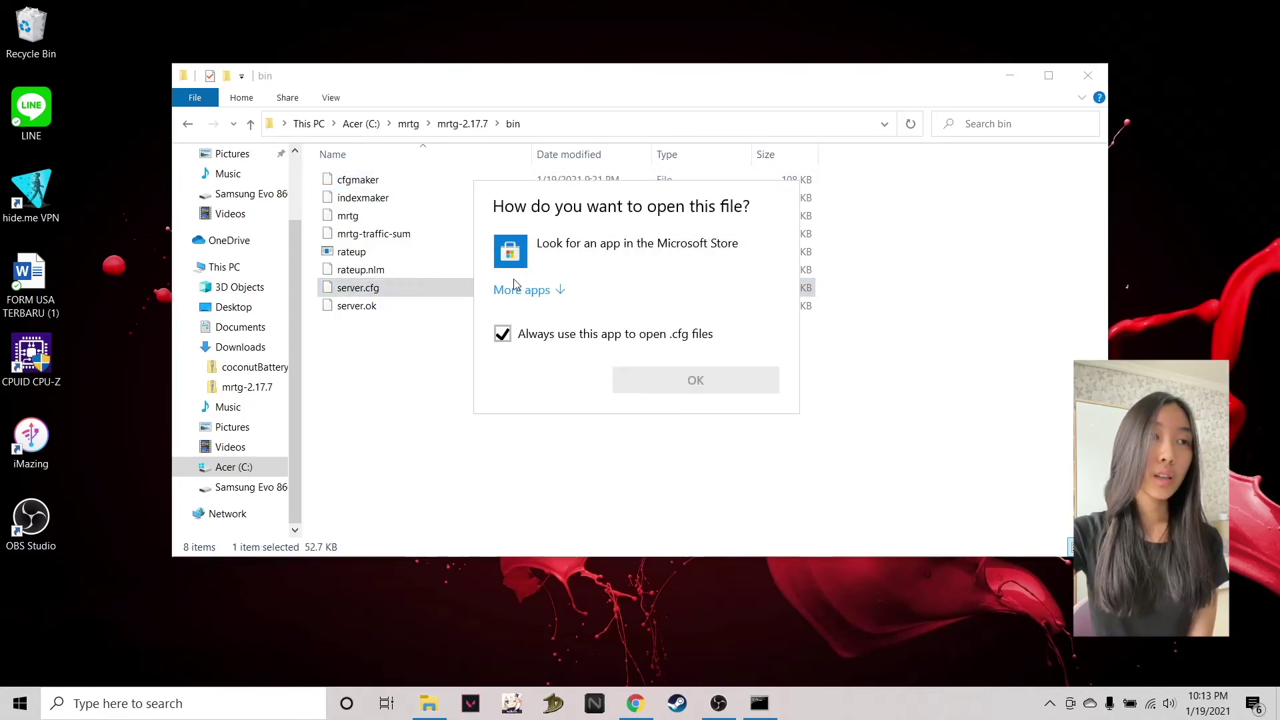
pyautogui.click(548, 290)
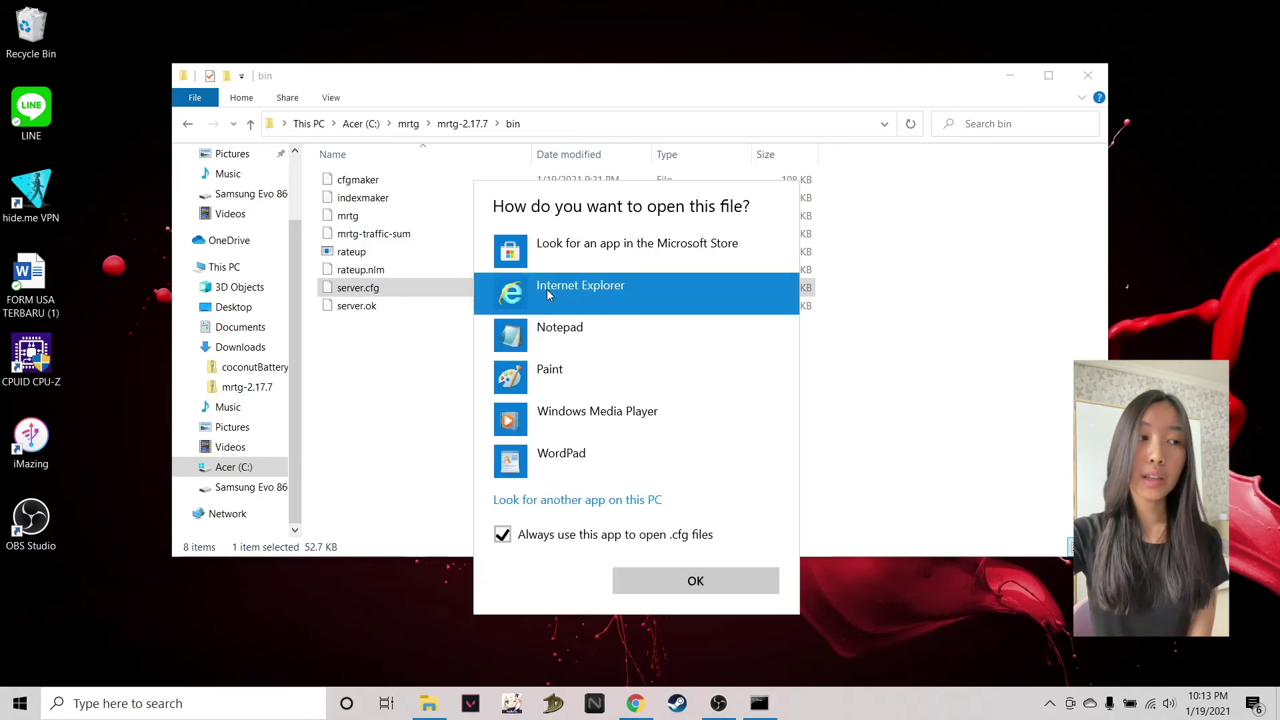
pyautogui.click(581, 336)
pyautogui.click(674, 583)
pyautogui.moveTo(280, 163); pyautogui.dragTo(345, 83)
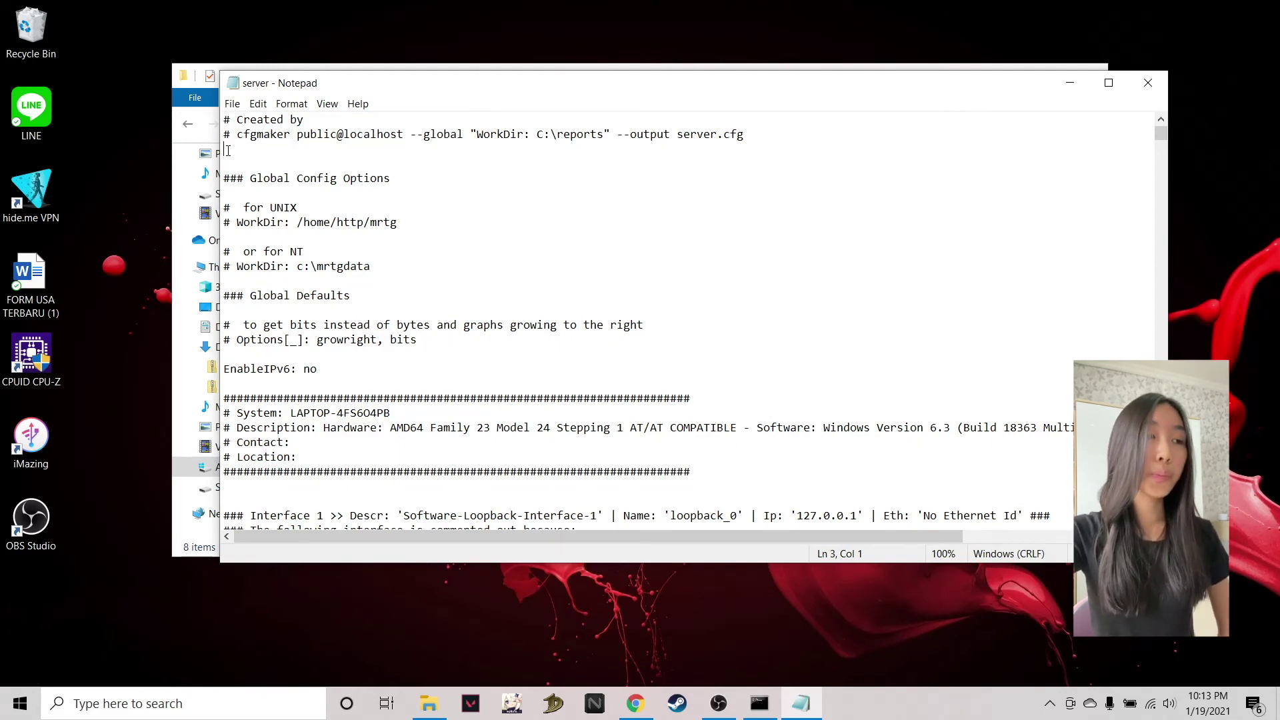
# Add the line 'RunAsDaemon: yes' below the header, save server.cfg, and close Explorer.
pyautogui.press('Return')
pyautogui.press('capslock')
pyautogui.write('R')
pyautogui.press('capslock')
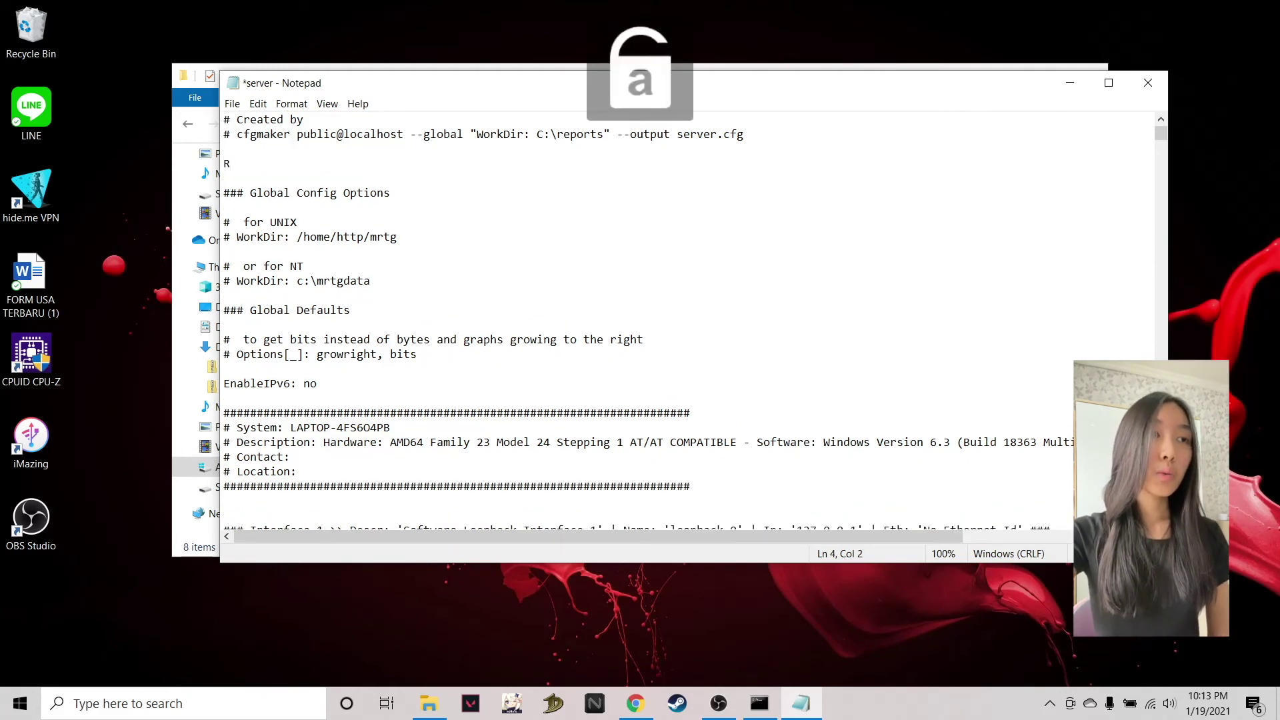
pyautogui.write('un')
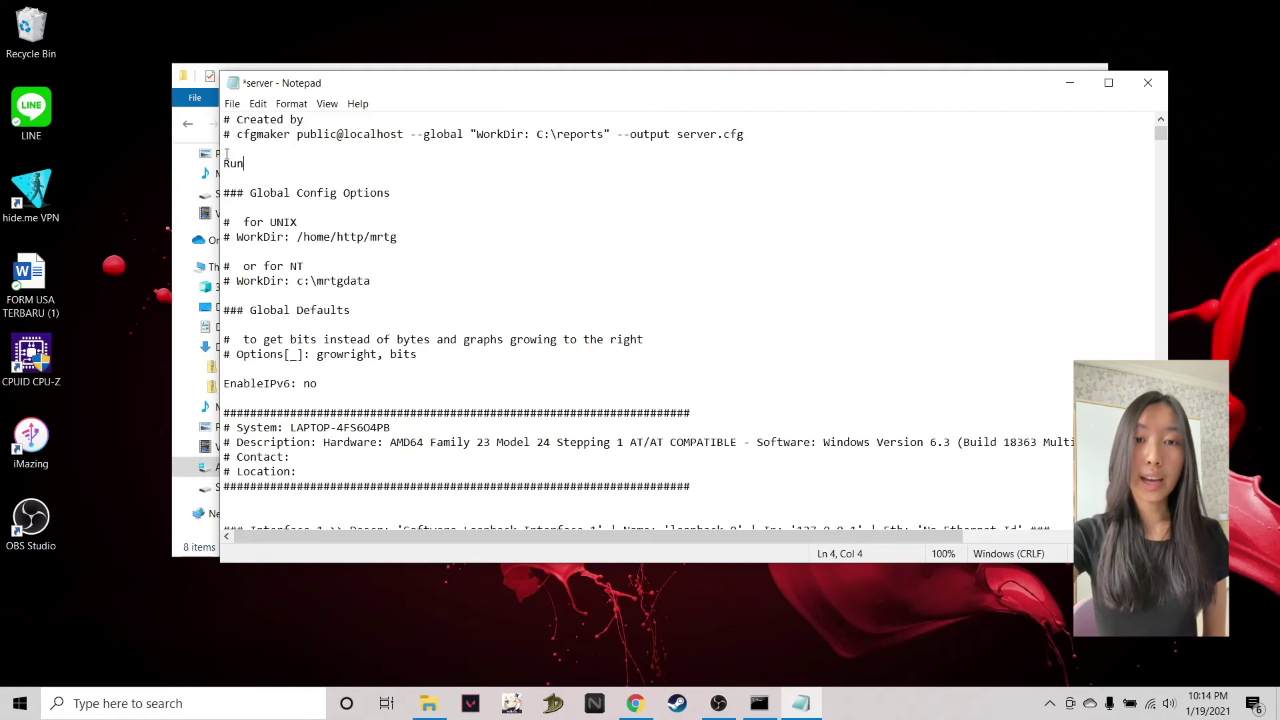
pyautogui.write('As')
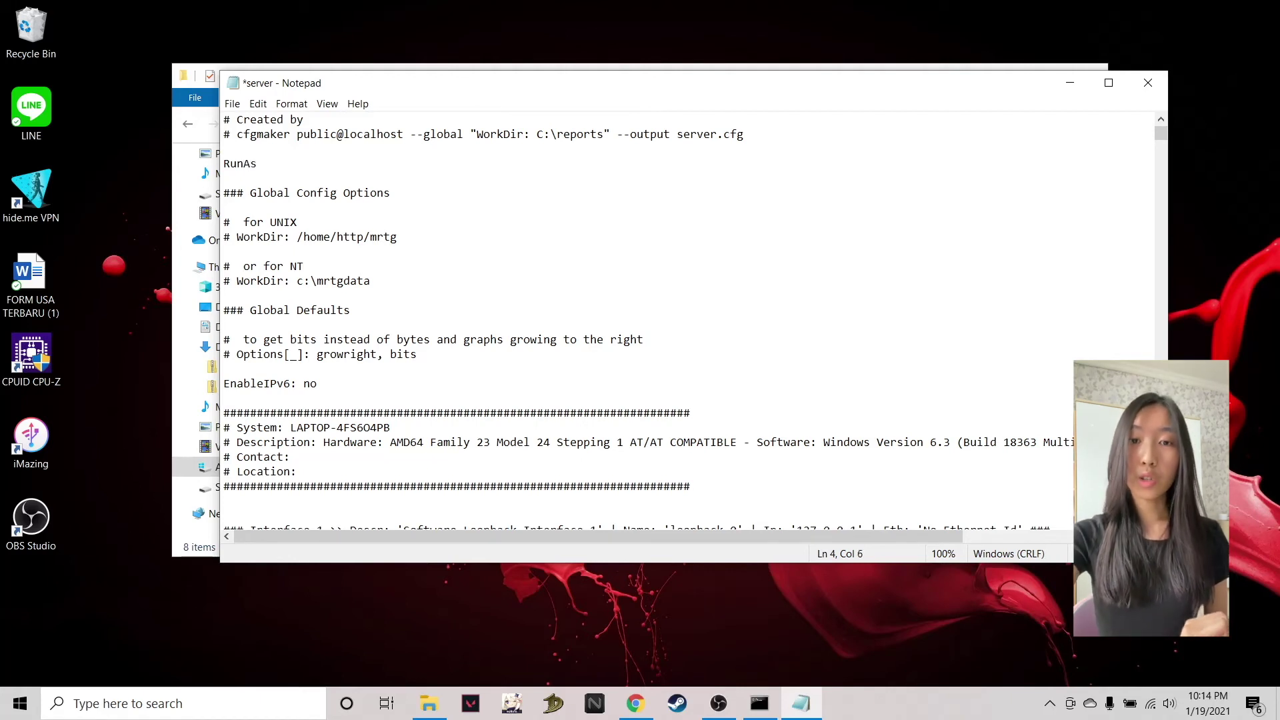
pyautogui.write('Daemon: ')
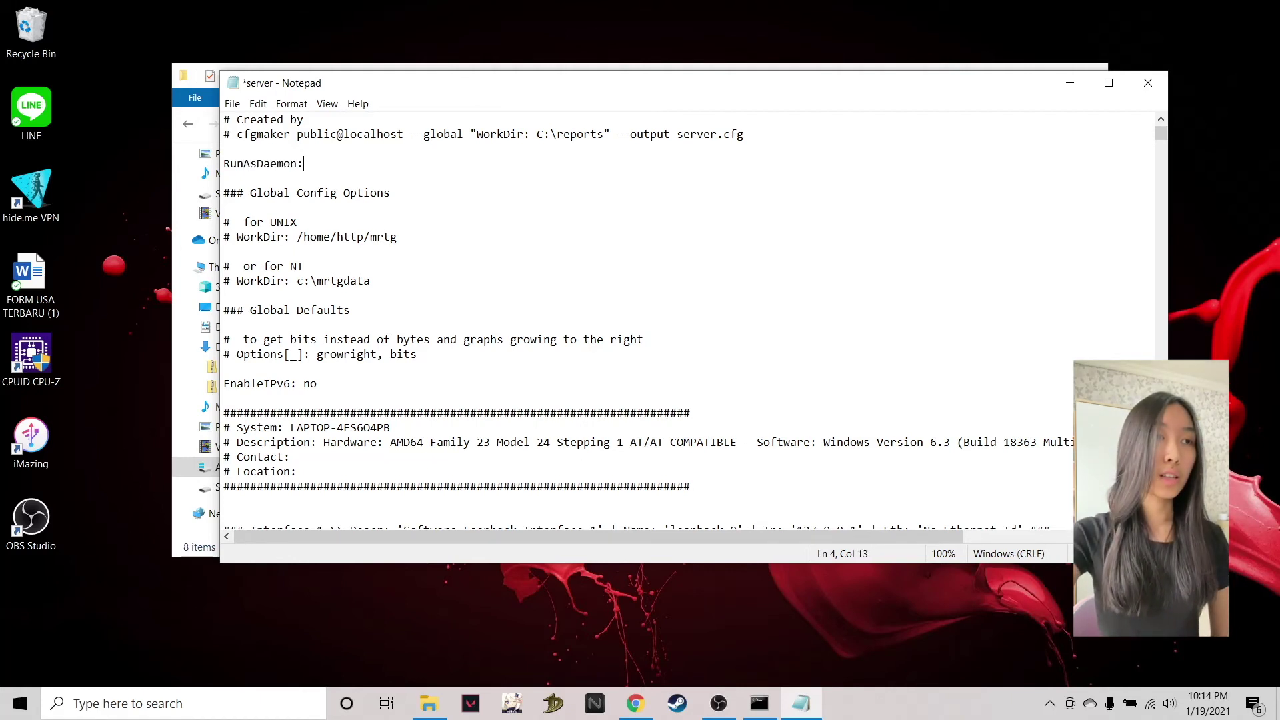
pyautogui.write('yes')
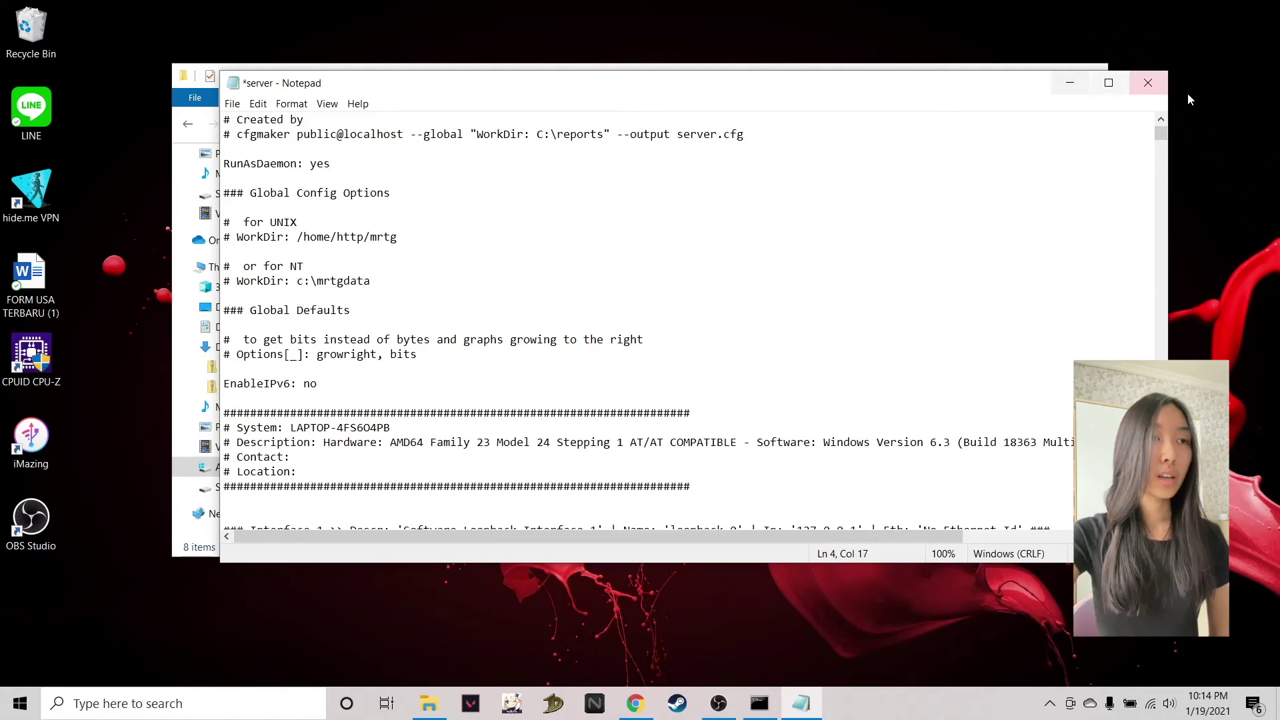
pyautogui.click(1148, 82)
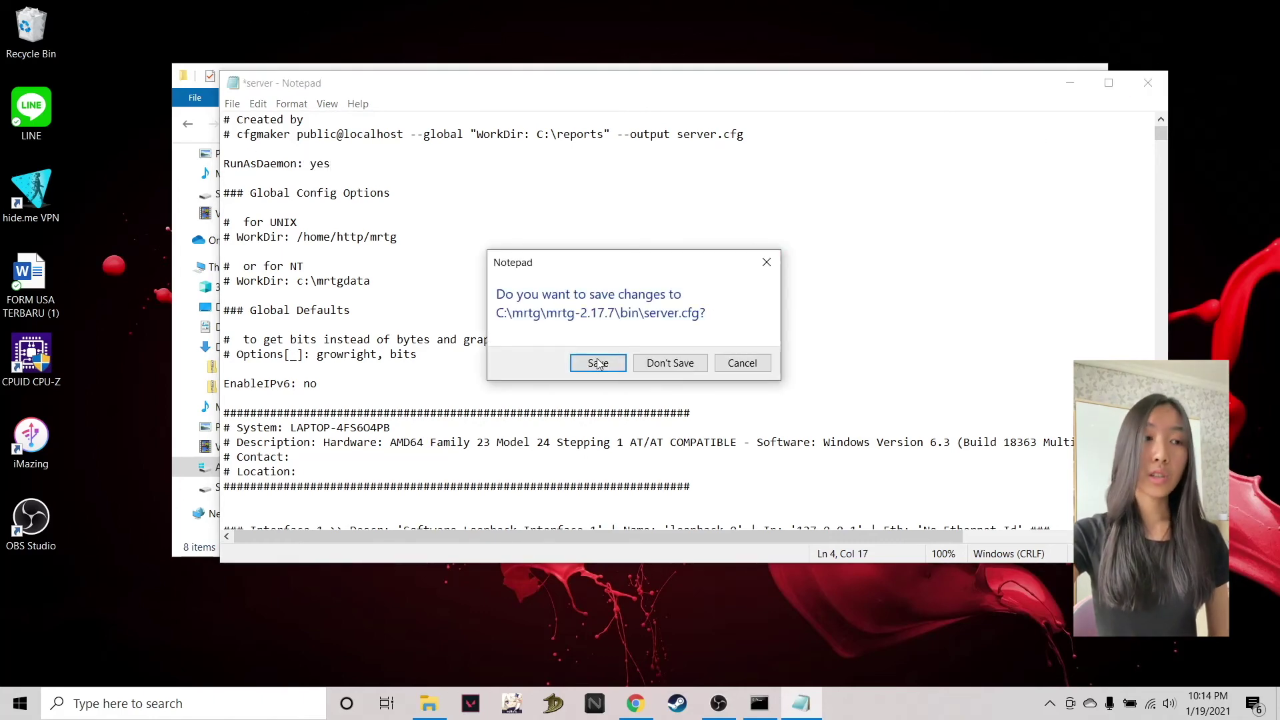
pyautogui.click(598, 364)
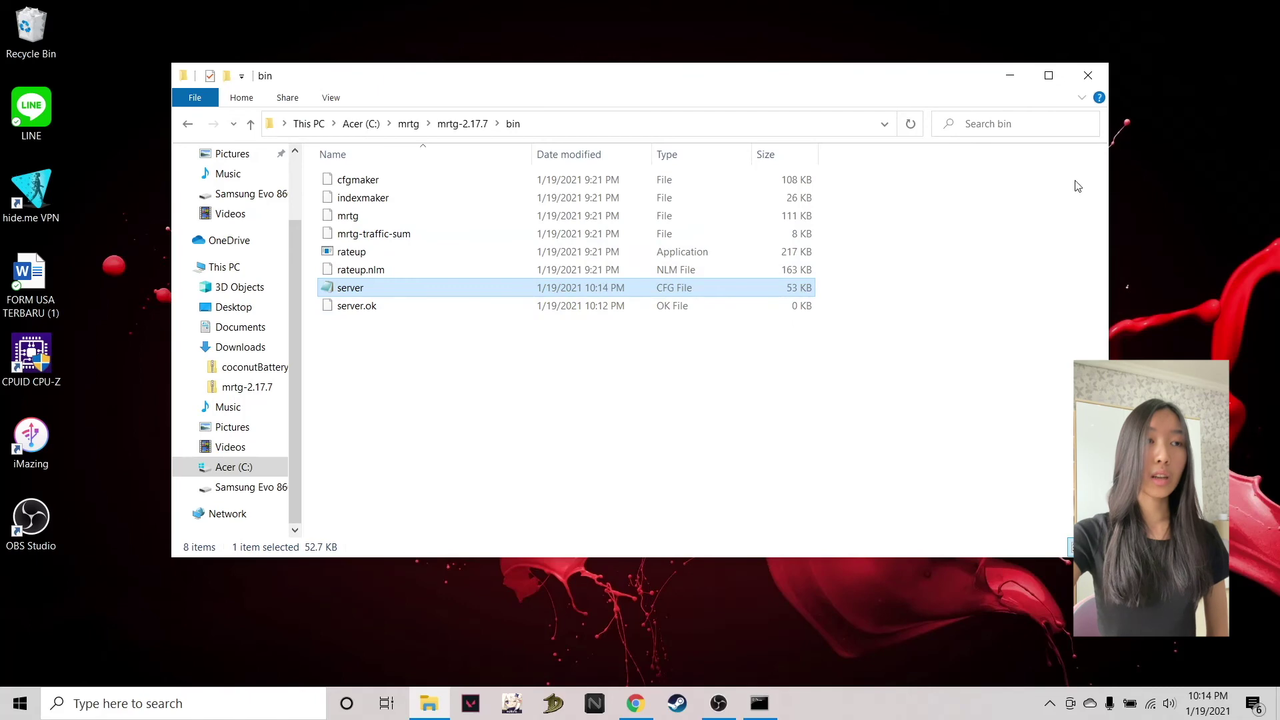
pyautogui.click(1084, 77)
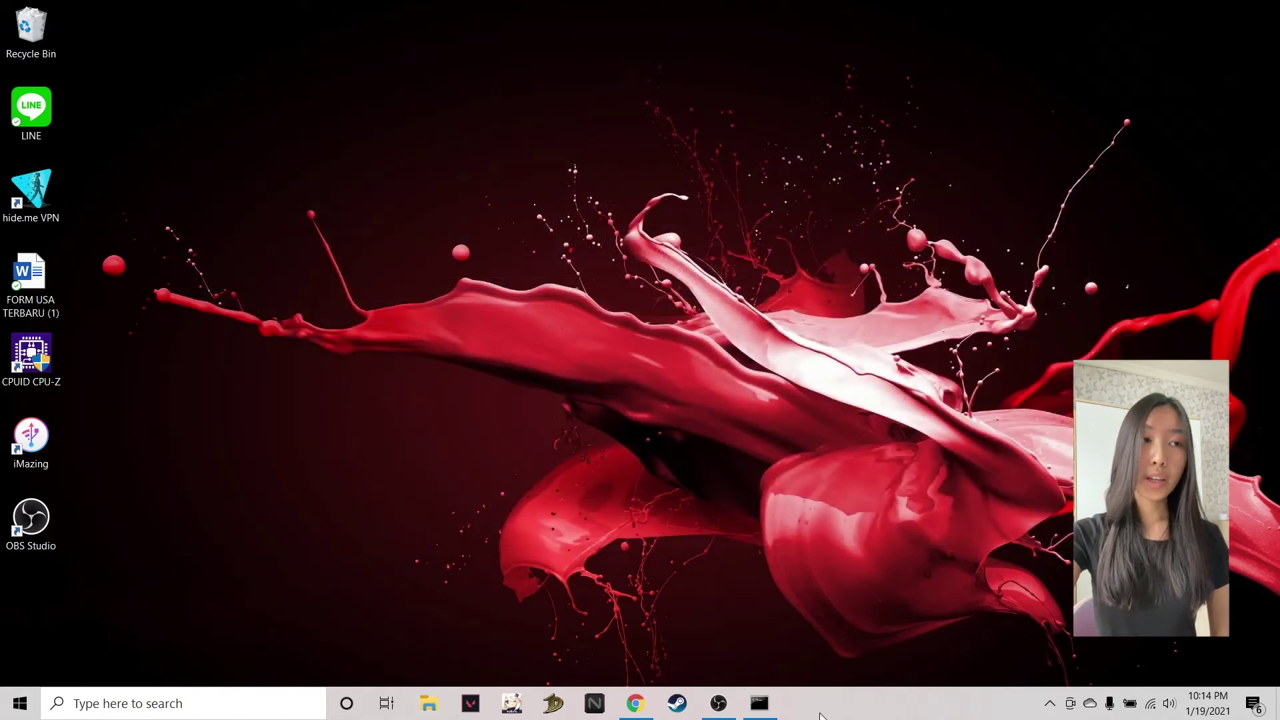
# Restore Command Prompt and run perl mrtg server.cfg from the bin folder as a daemon.
pyautogui.click(760, 703)
pyautogui.moveTo(800, 52); pyautogui.dragTo(690, 118)
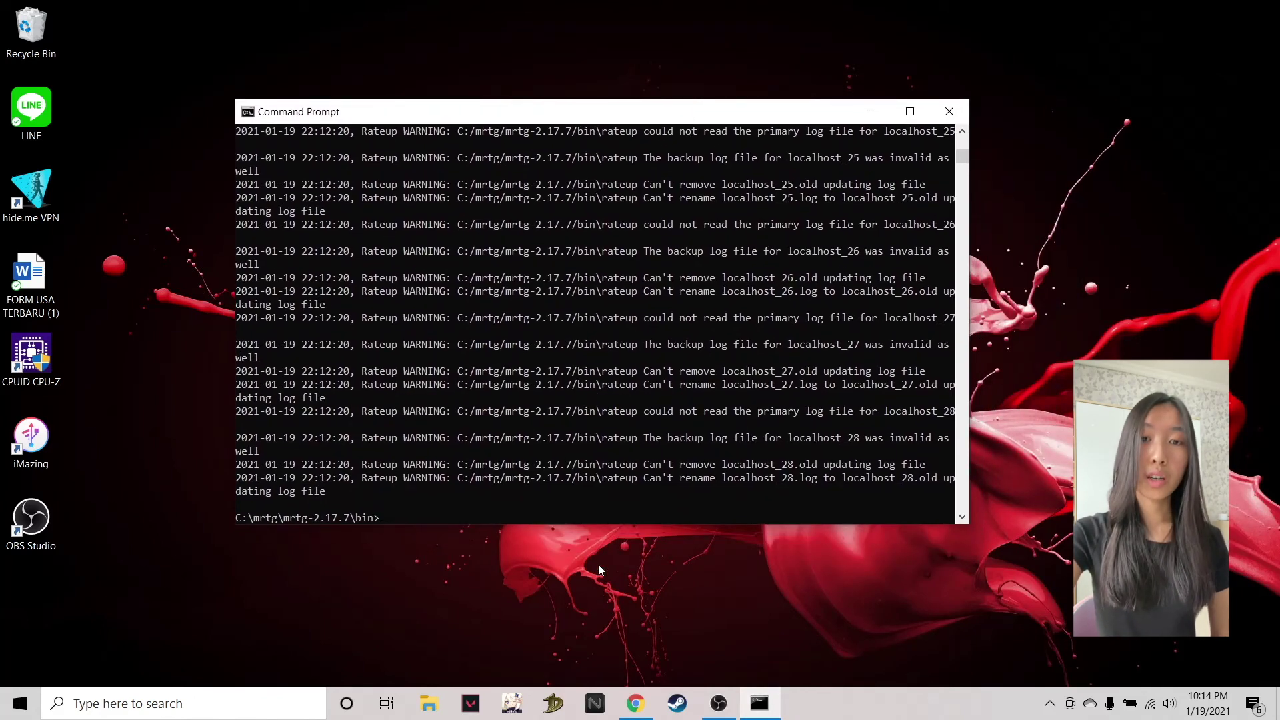
pyautogui.click(428, 520)
pyautogui.click(382, 523)
pyautogui.write('mr')
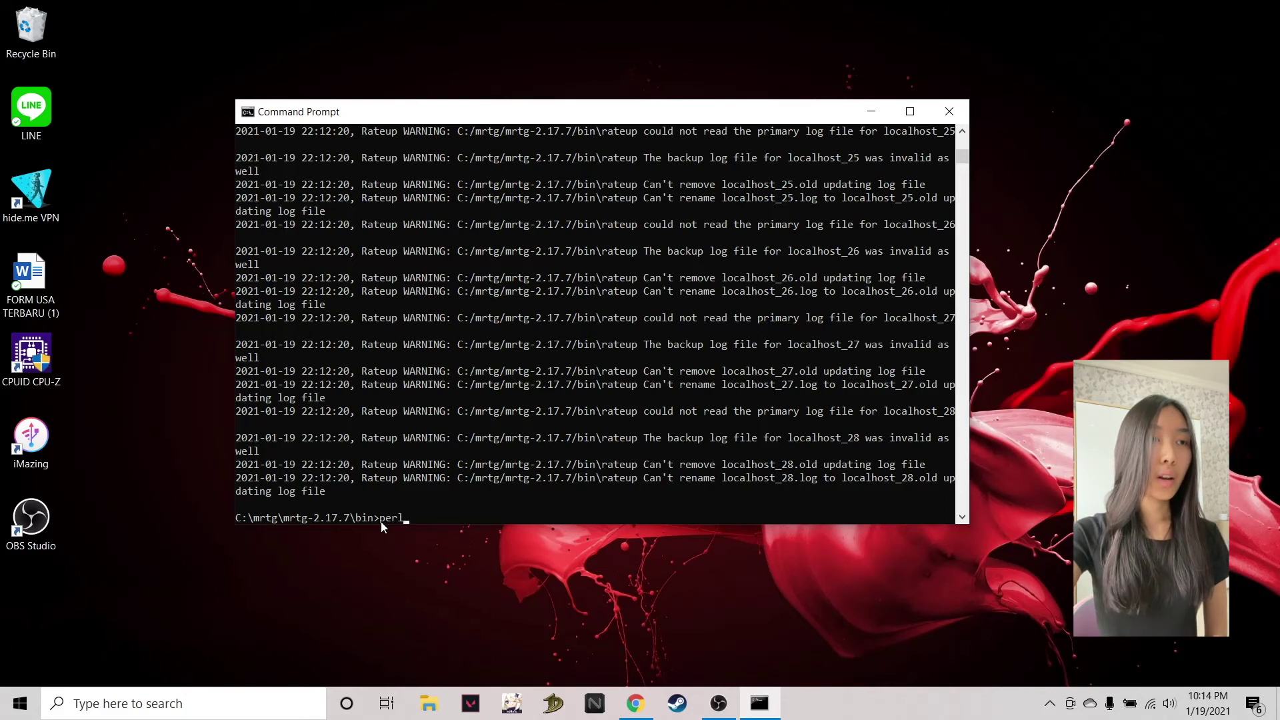
pyautogui.write('rtg ')
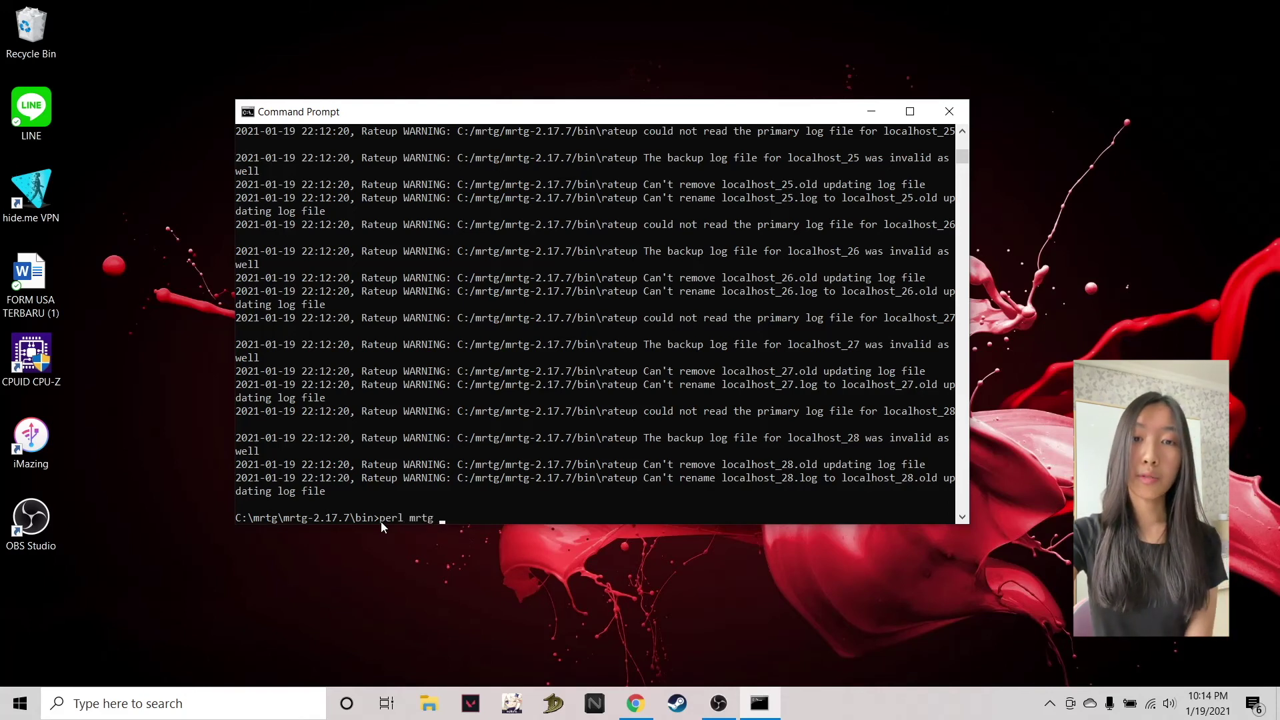
pyautogui.write('server.')
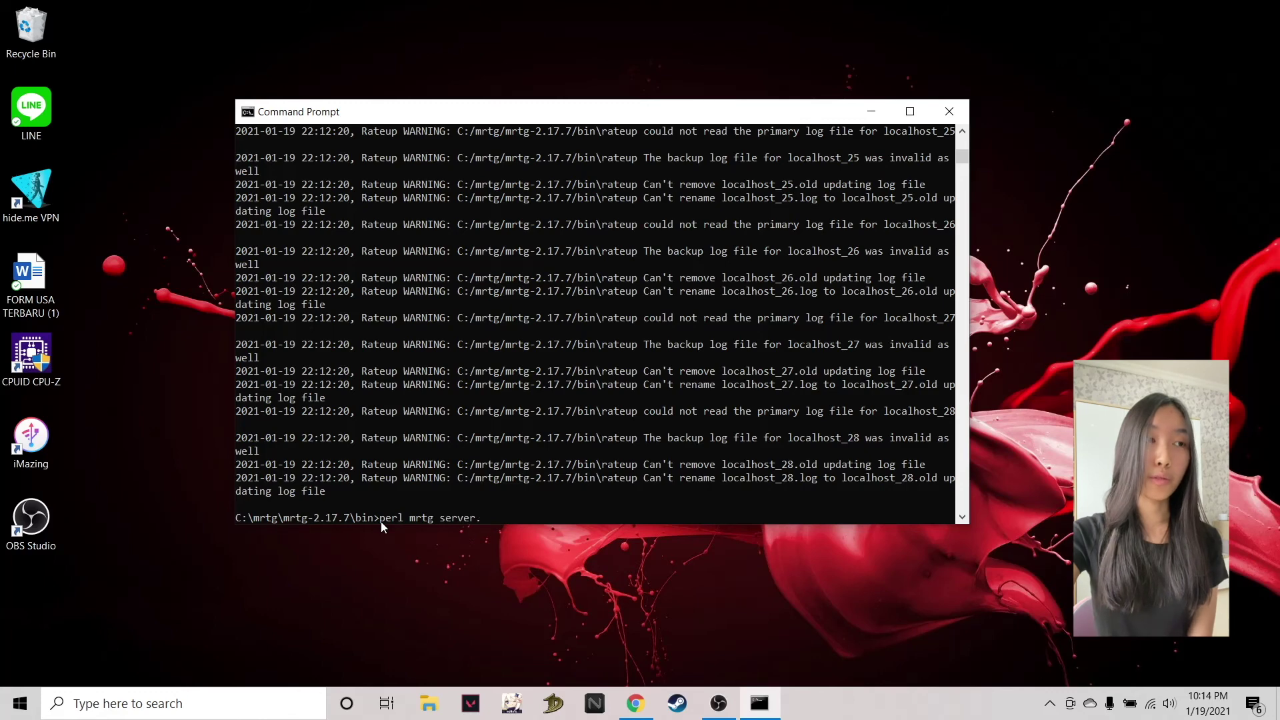
pyautogui.write('cfg')
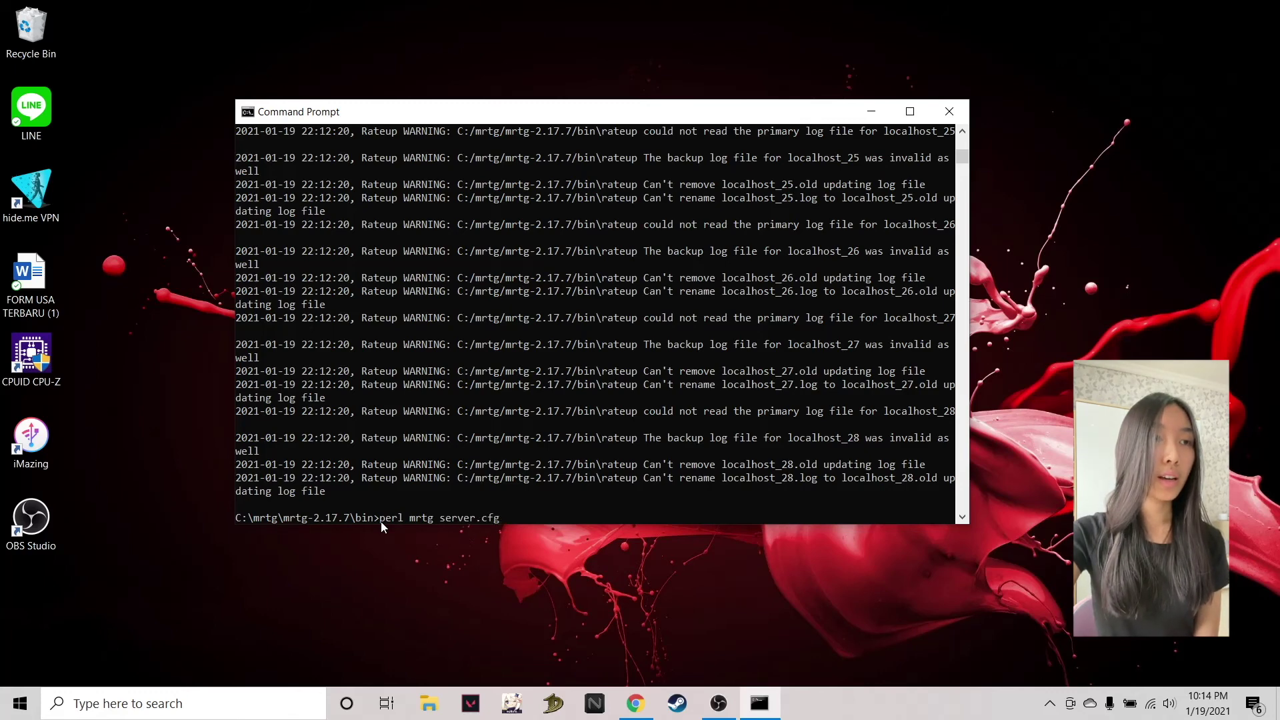
pyautogui.press('Return')
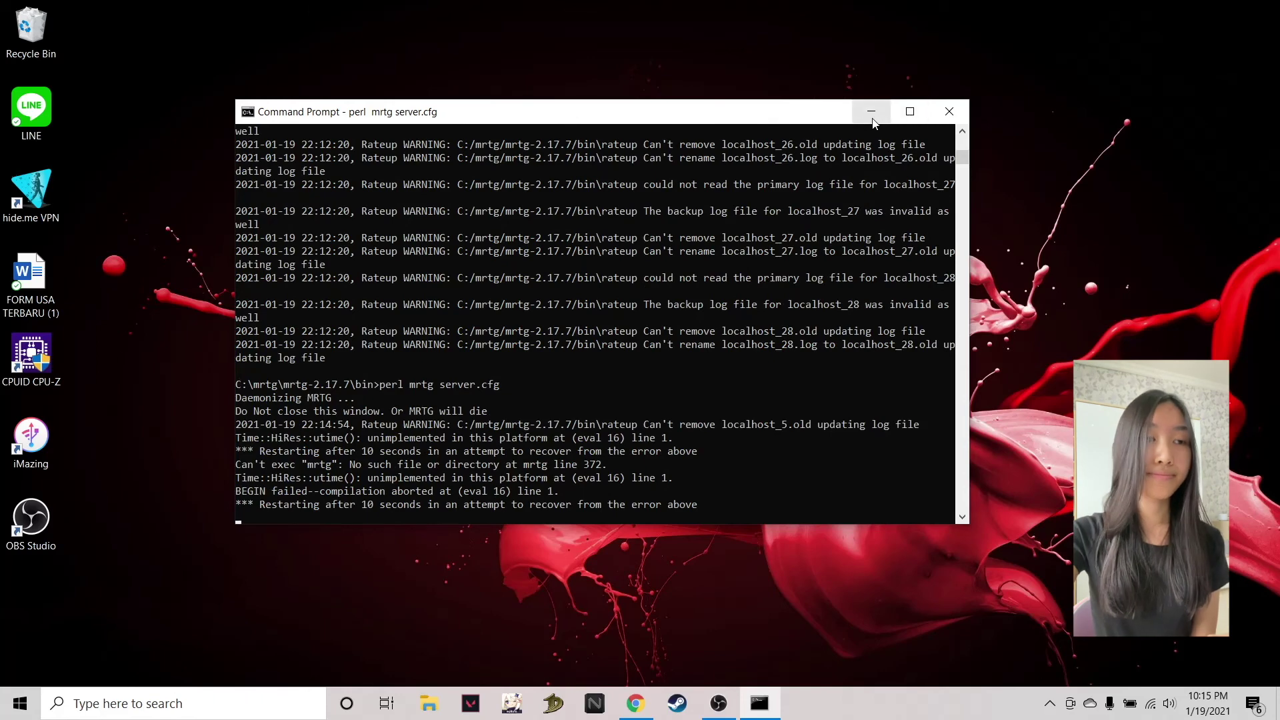
# Open the localhost_5.html traffic report from C:\reports in Microsoft Edge.
pyautogui.click(428, 704)
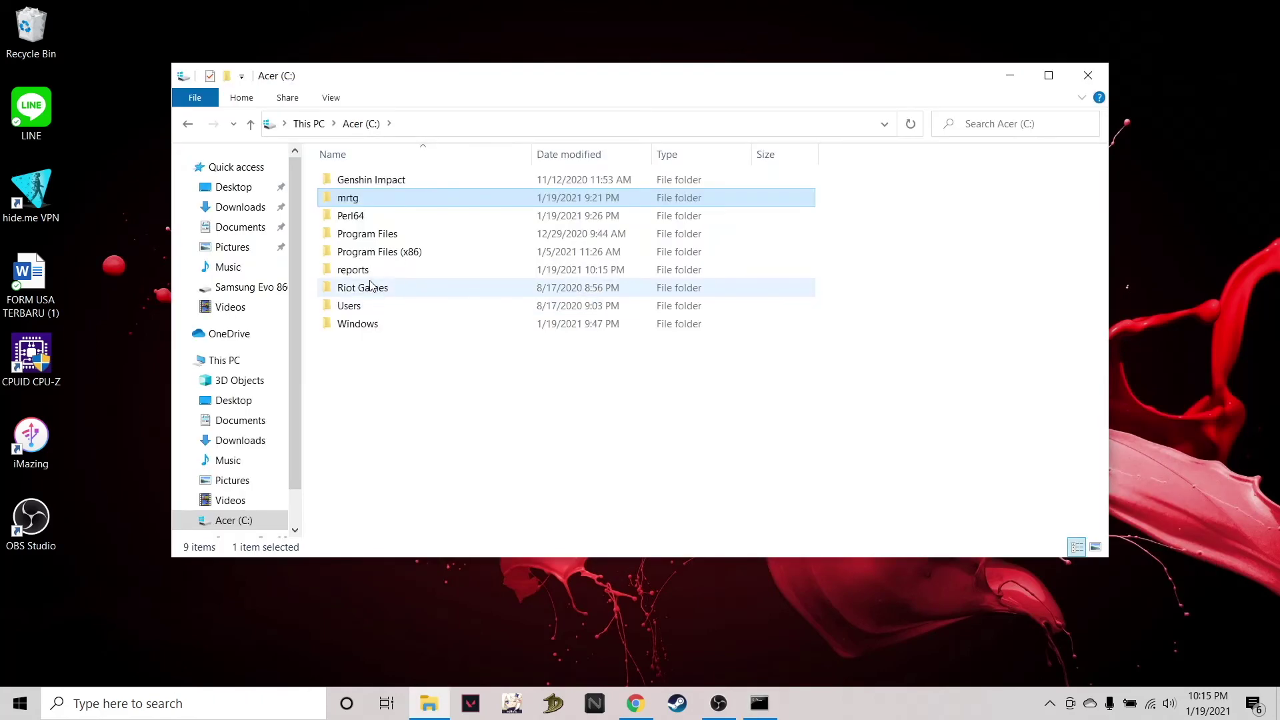
pyautogui.doubleClick(360, 270)
pyautogui.click(362, 202)
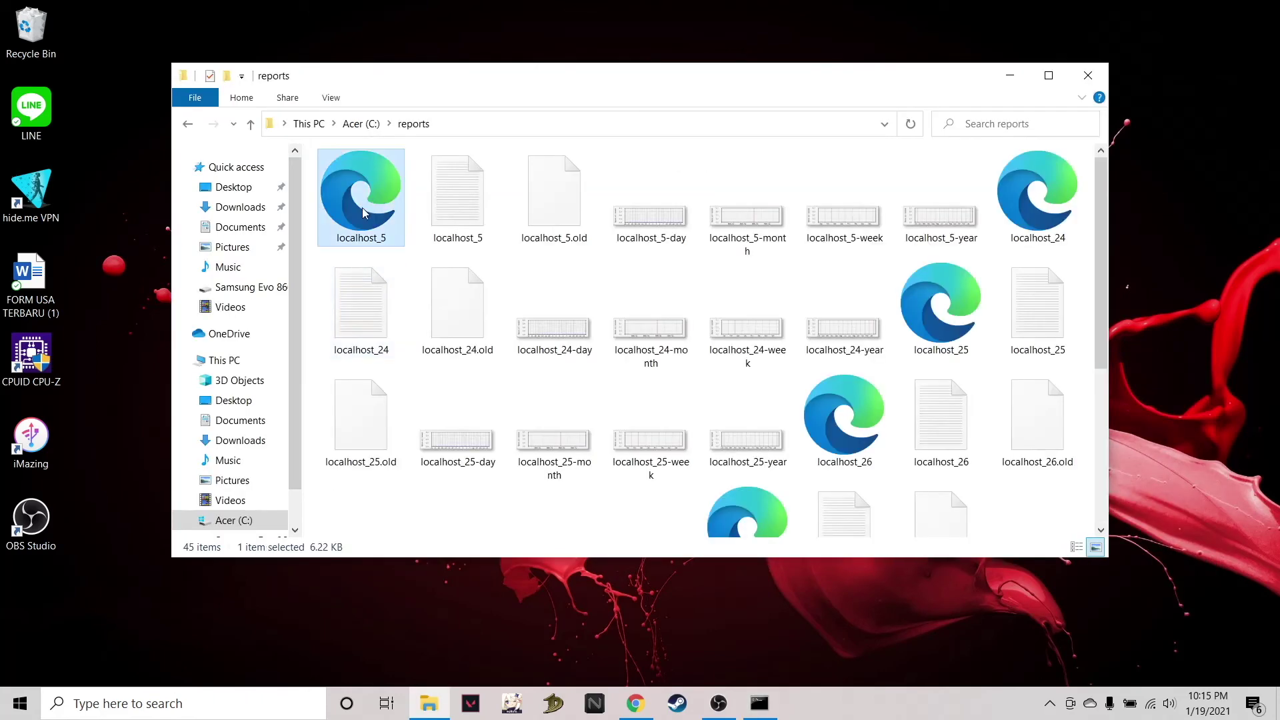
pyautogui.doubleClick(362, 207)
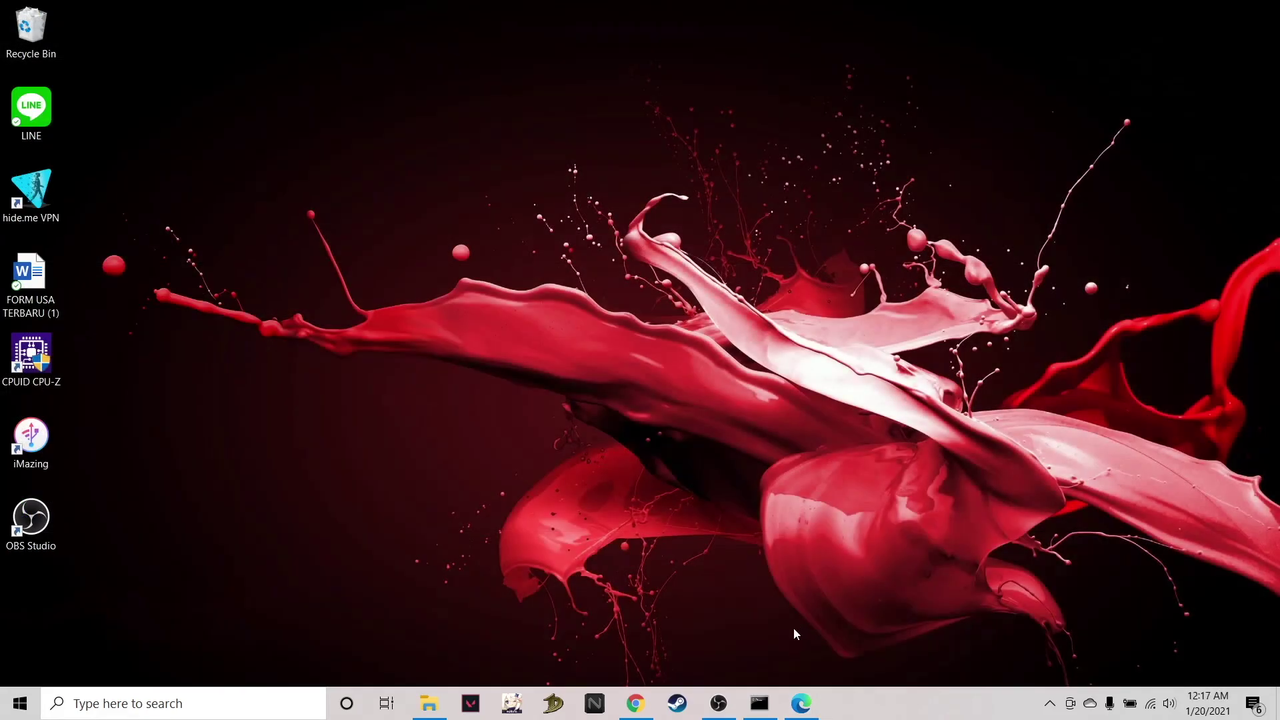
# Check the MRTG console, return to the report, then minimize Edge and Command Prompt.
pyautogui.moveTo(763, 713)
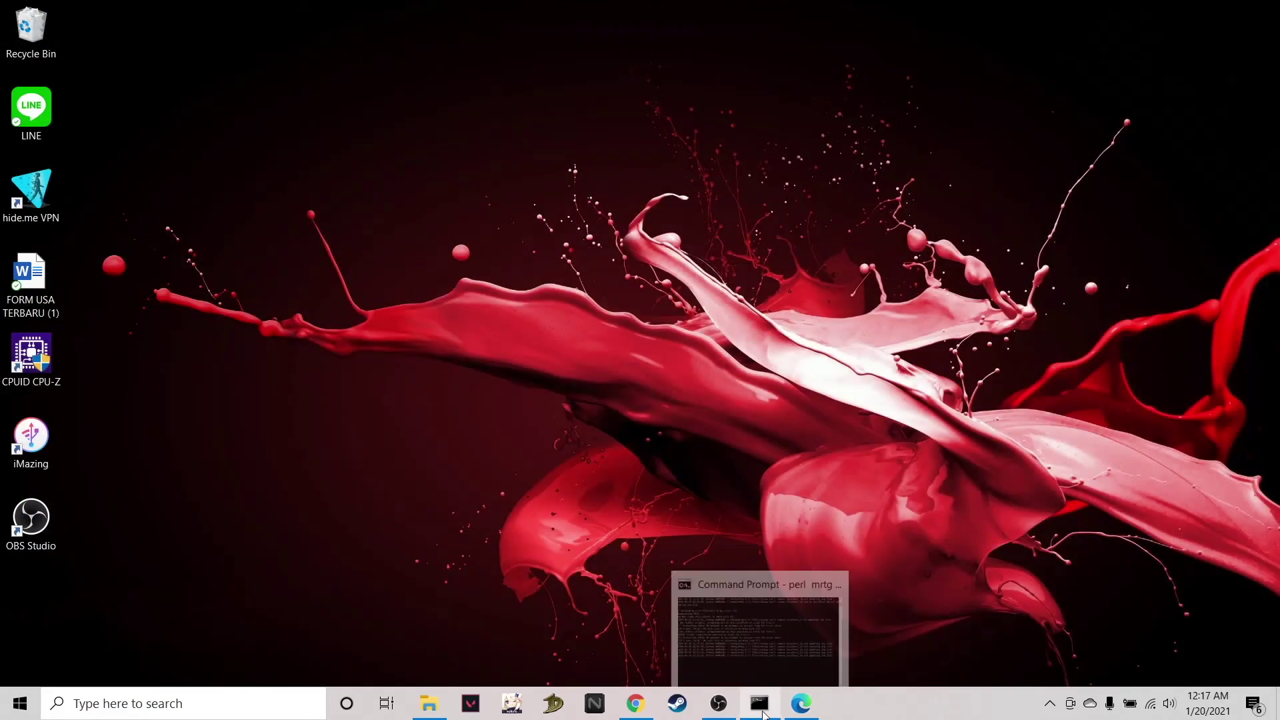
pyautogui.click(764, 715)
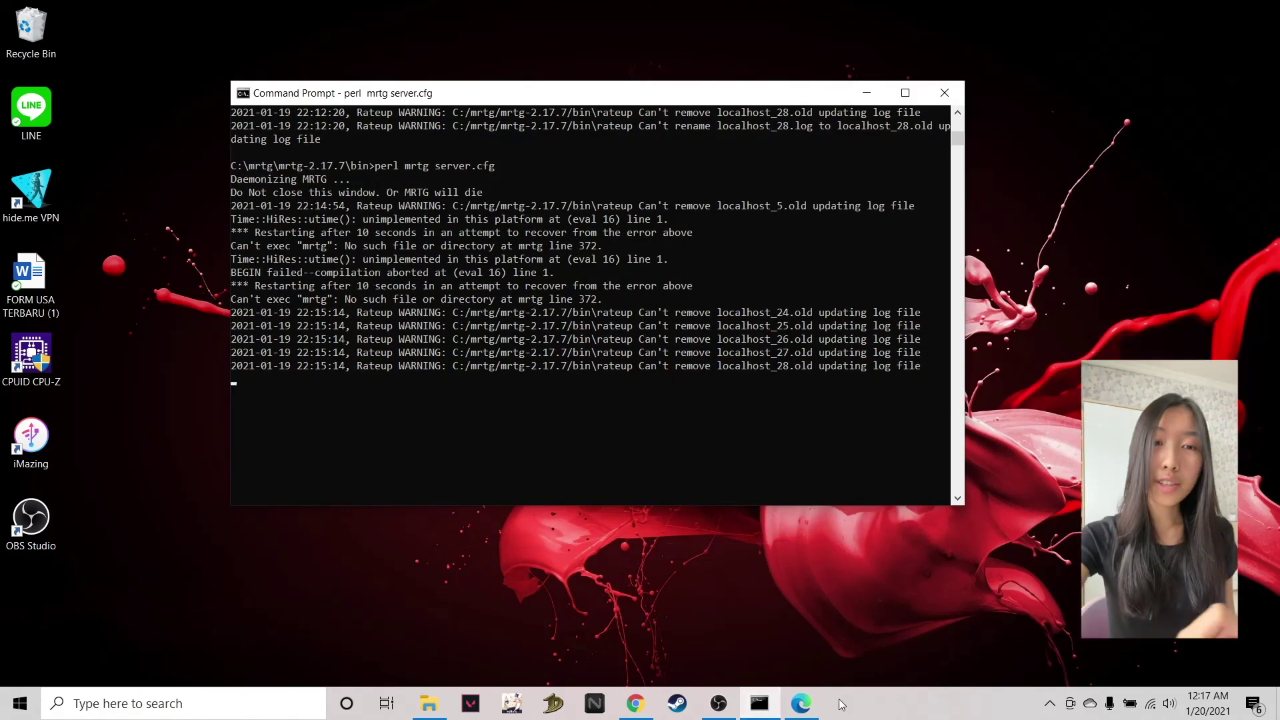
pyautogui.click(800, 708)
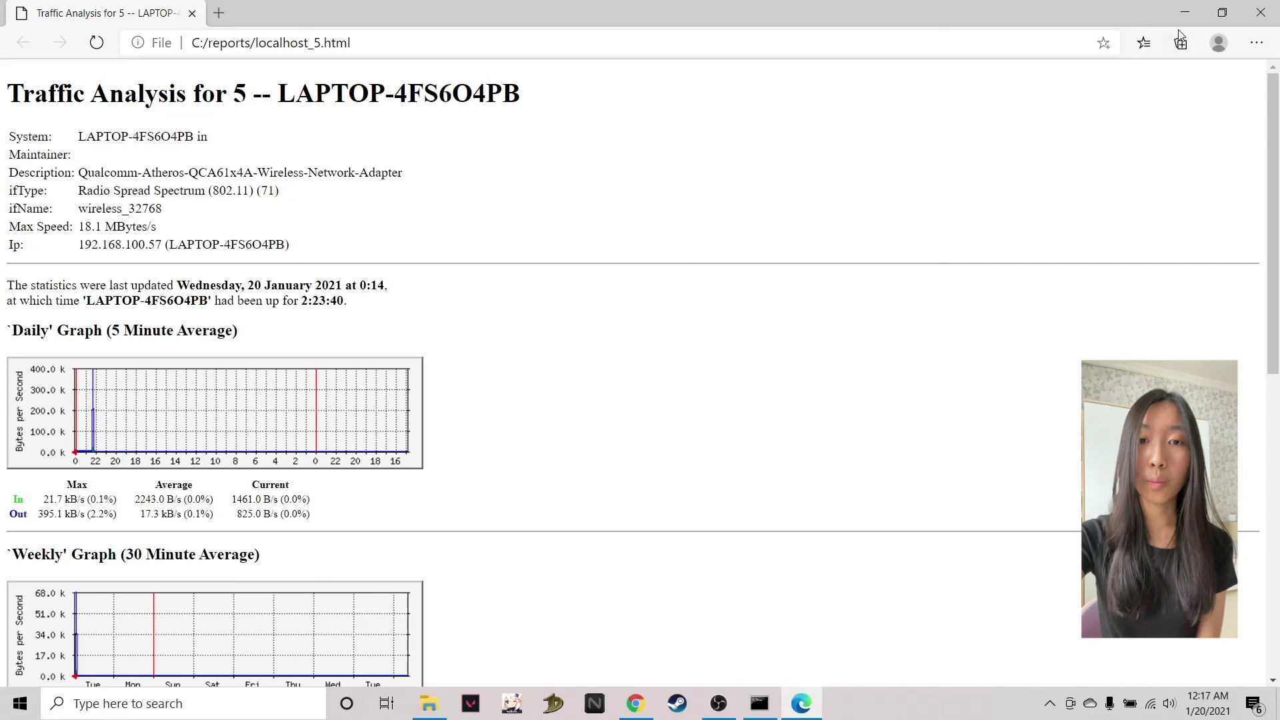
pyautogui.click(1187, 9)
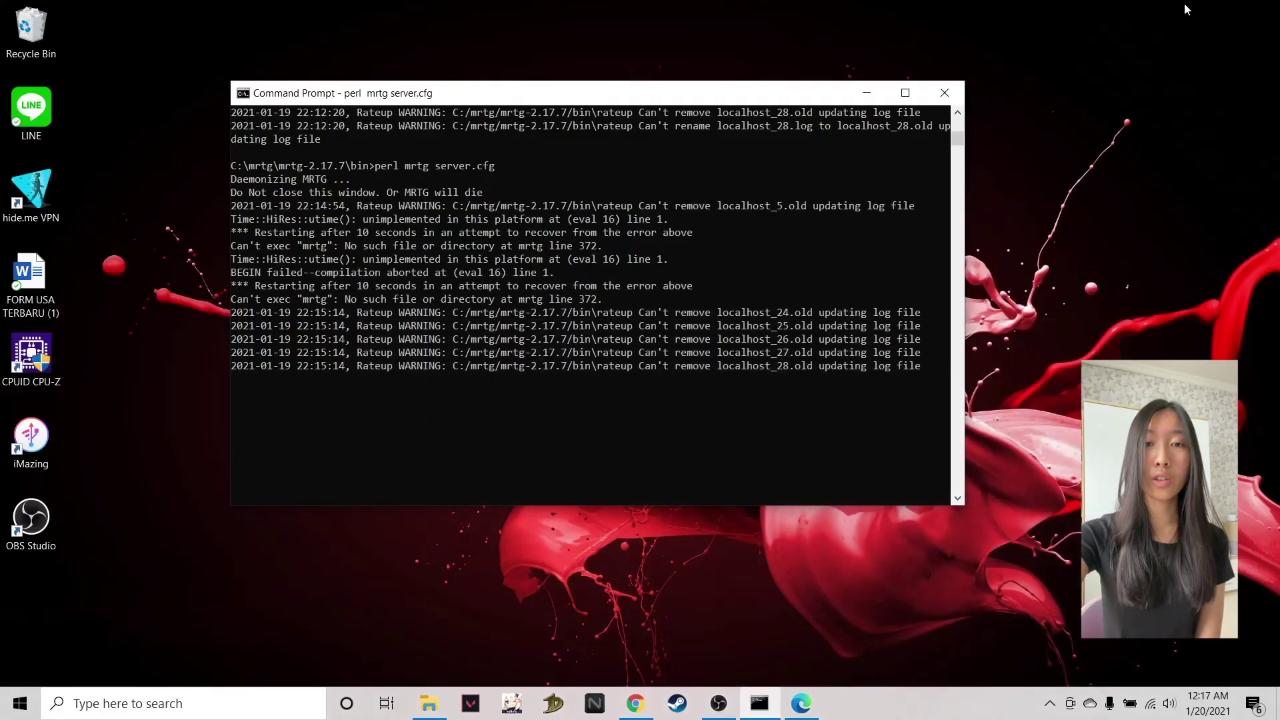
pyautogui.click(870, 92)
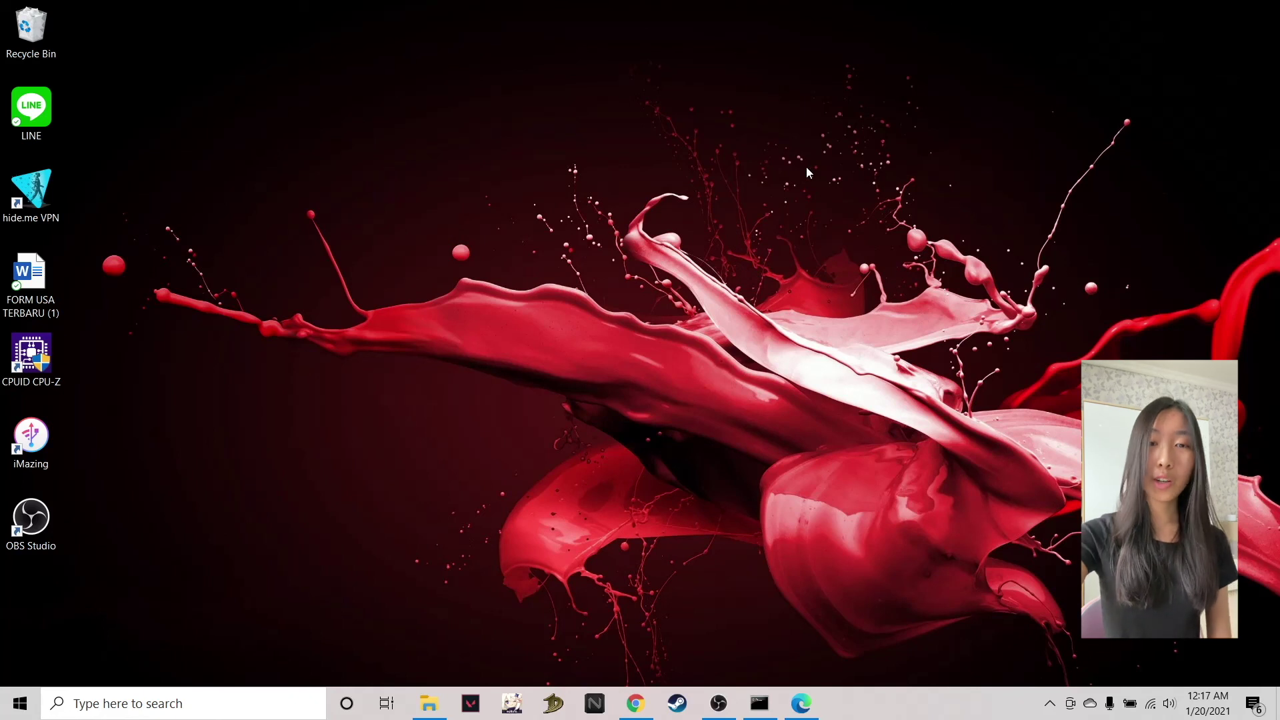